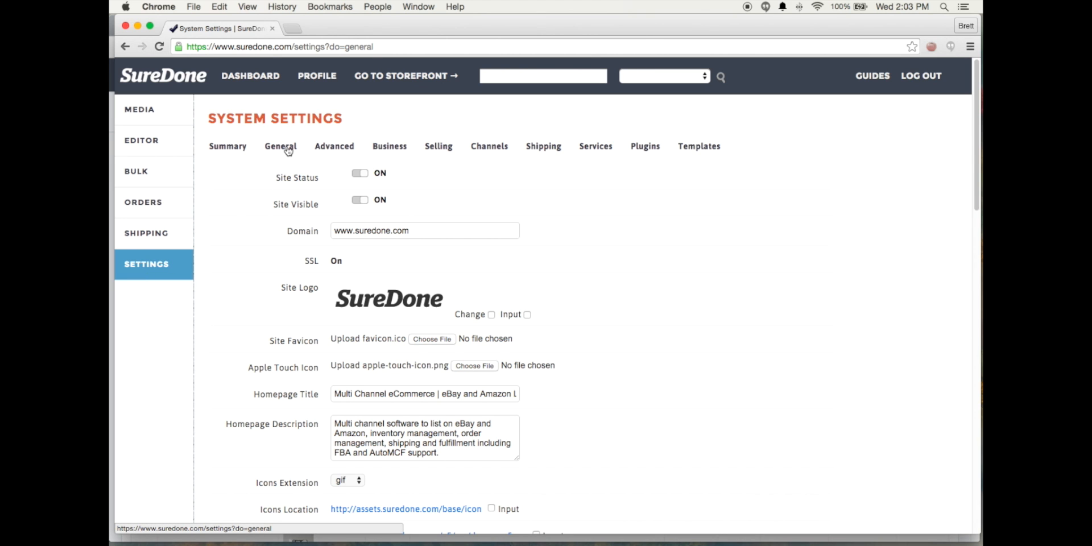
Look through the General system settings down to the end, and bring the SureDone V2 Products window forward
scroll(609, 338, down, 10)
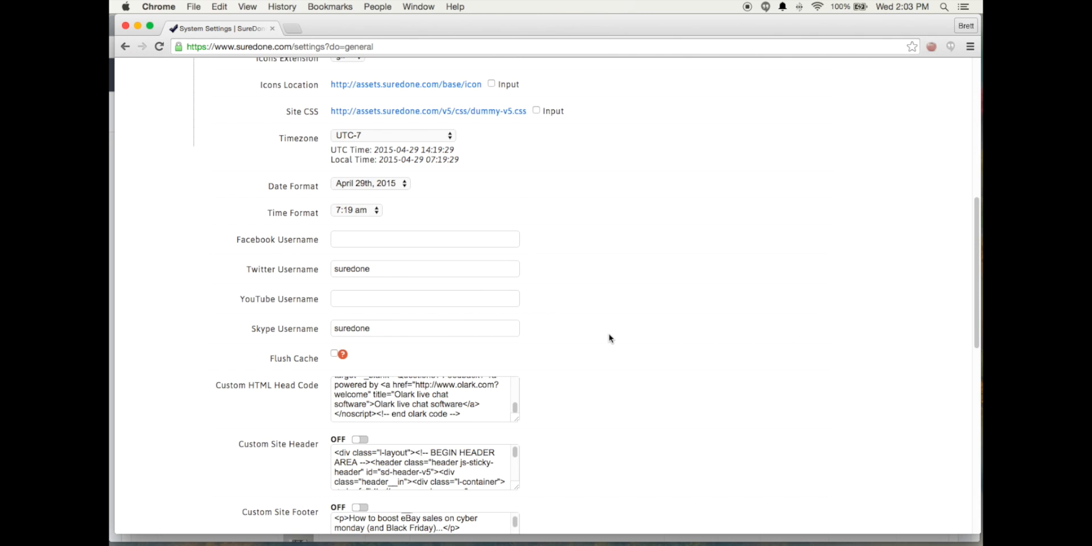
scroll(609, 339, down, 13)
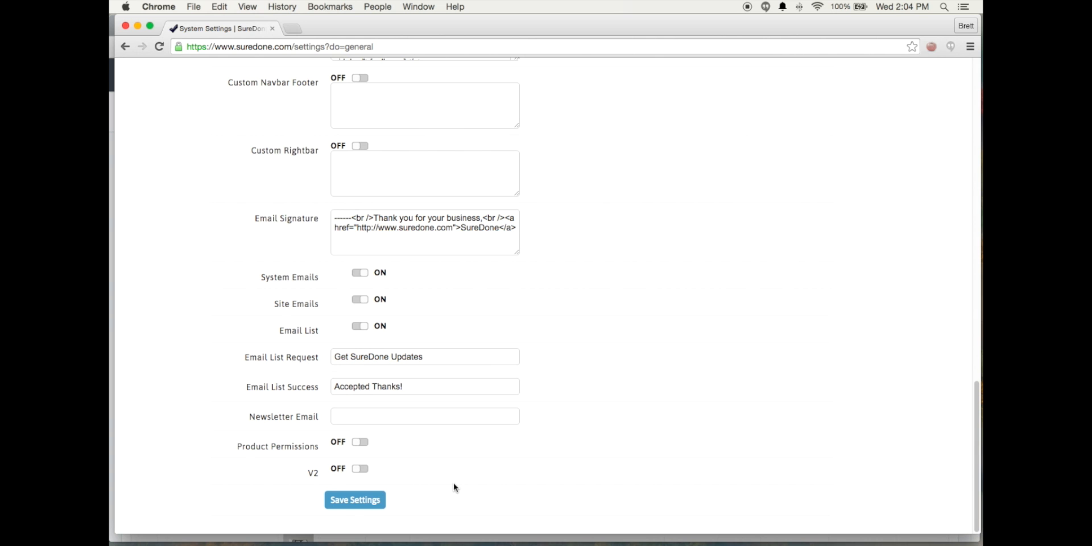
key(ctrl+Up)
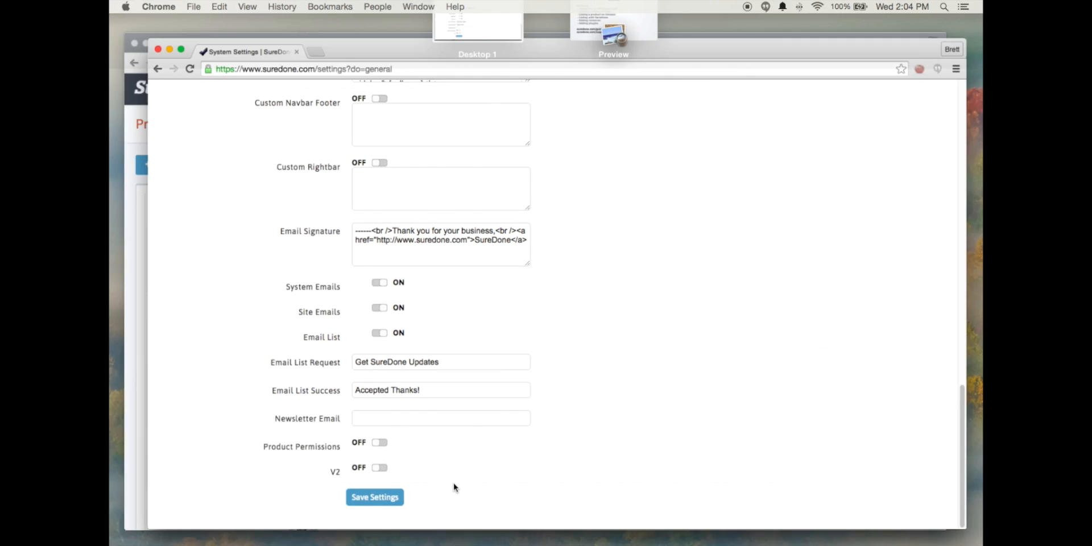
click(494, 156)
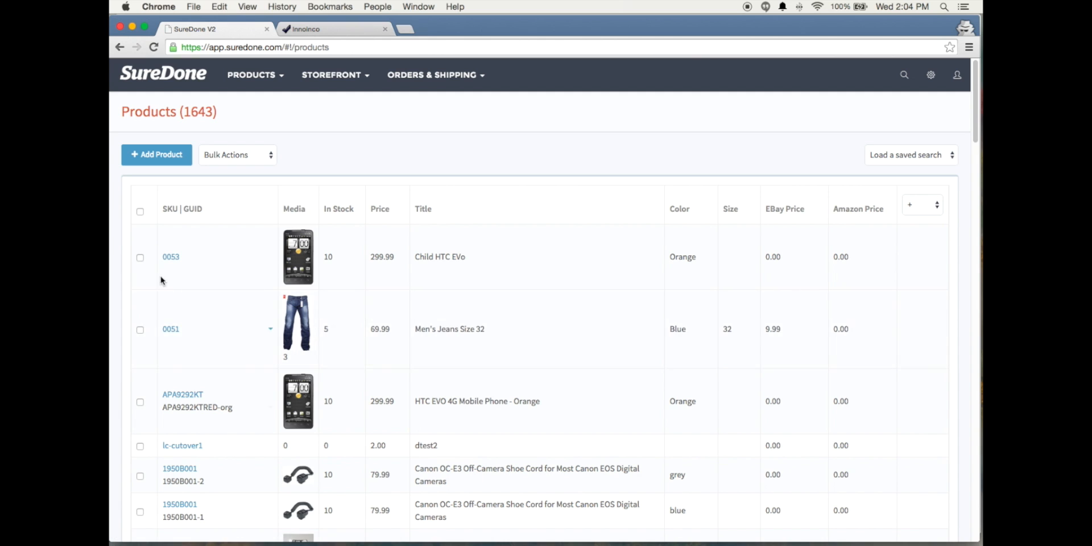
click(334, 74)
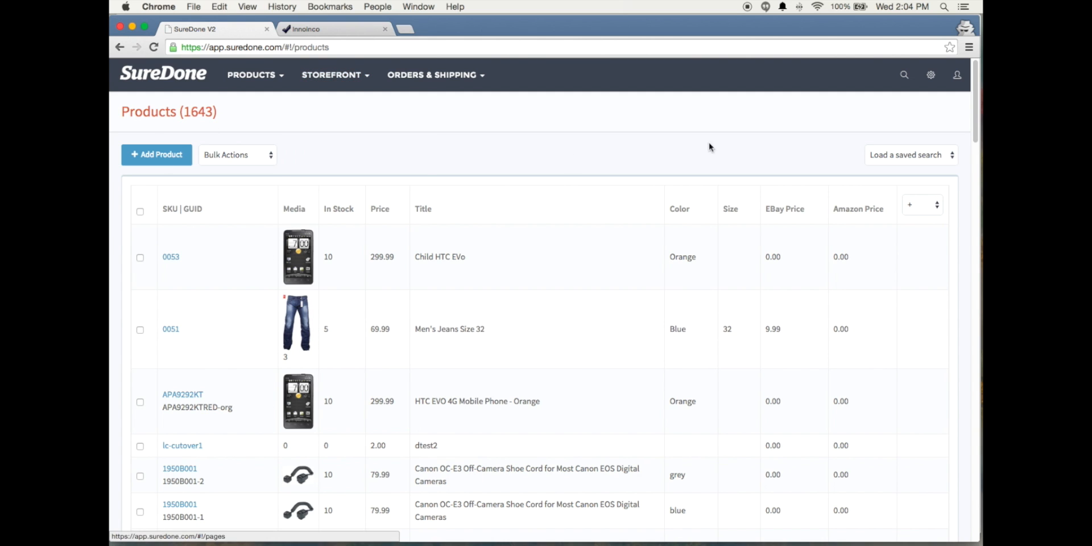
click(937, 79)
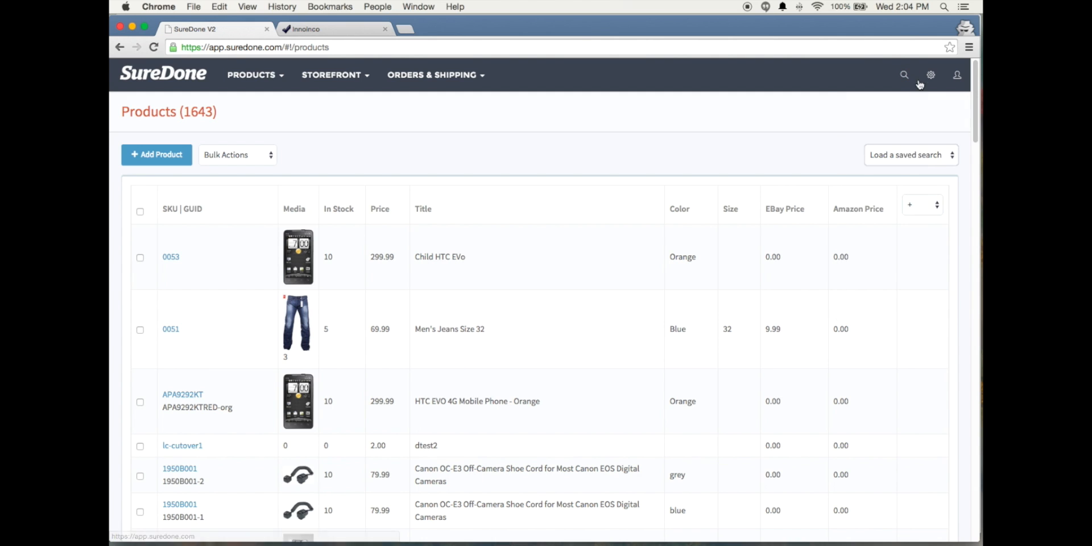
mouse_move(926, 84)
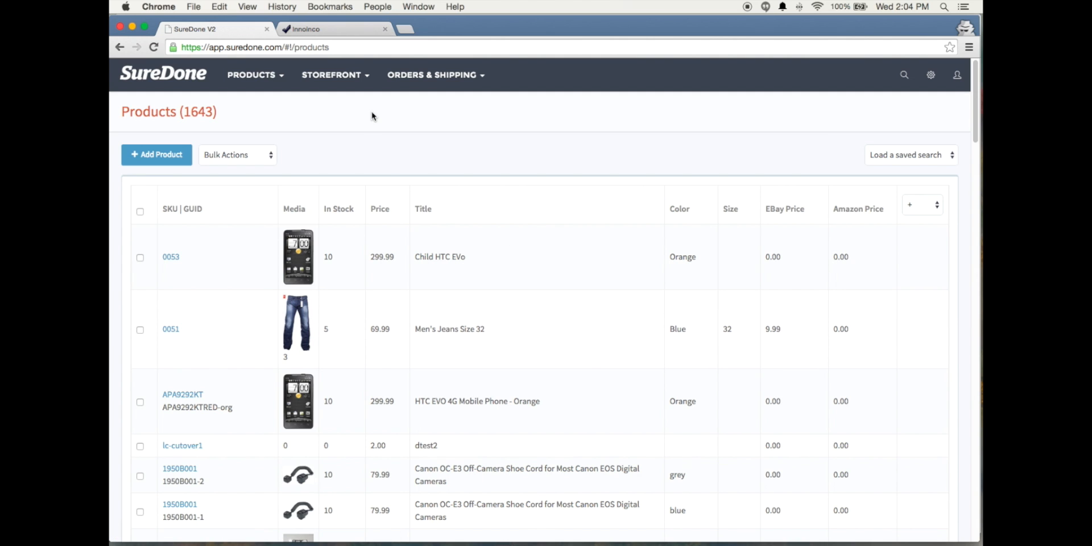
mouse_move(339, 77)
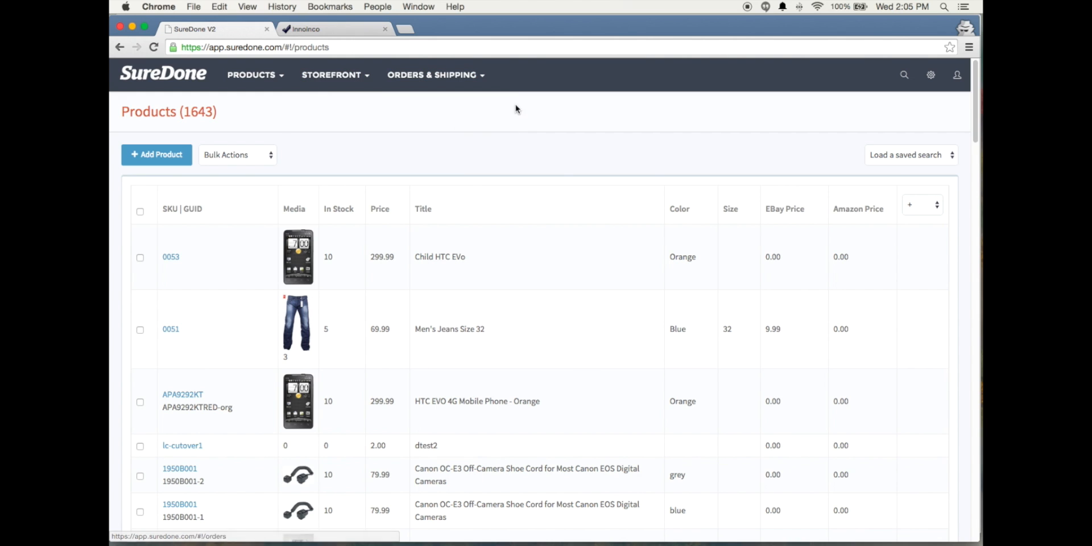
mouse_move(289, 94)
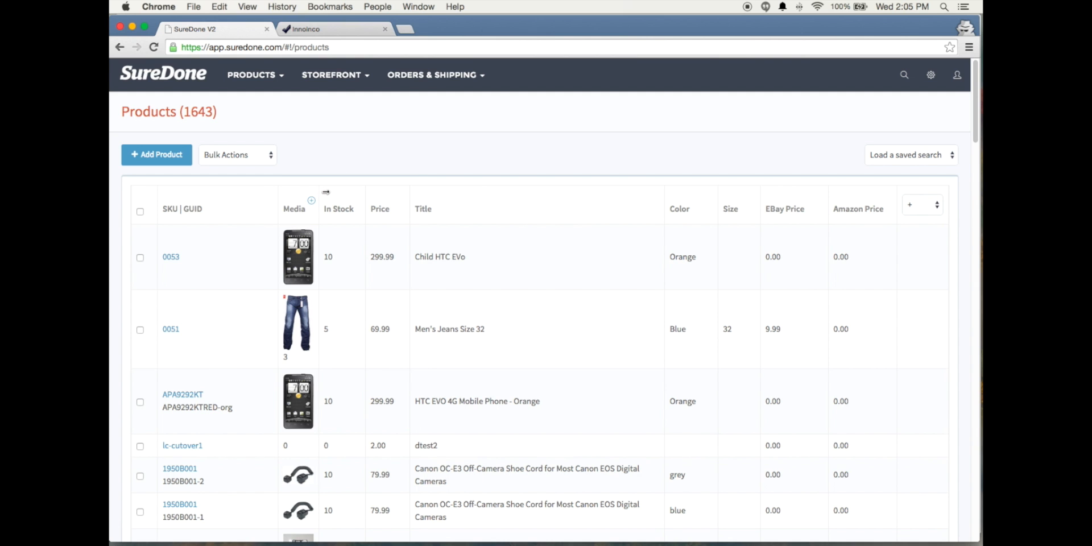
Resize the Media and Title columns of the products table by moving their borders
mouse_move(324, 191)
mouse_down()
mouse_move(381, 195)
mouse_move(317, 199)
mouse_up()
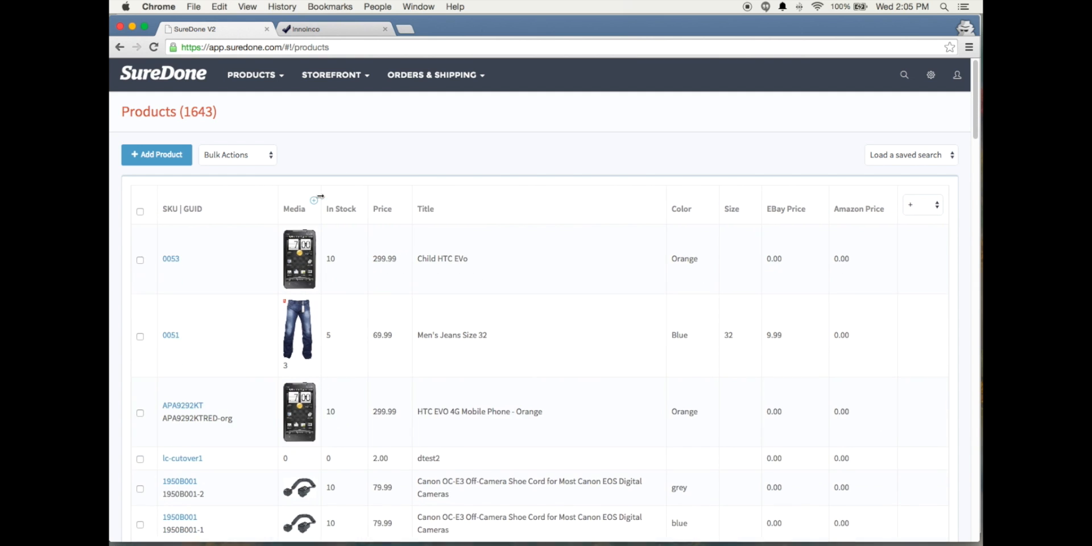
mouse_move(663, 193)
mouse_down()
mouse_move(553, 192)
mouse_move(649, 197)
mouse_up()
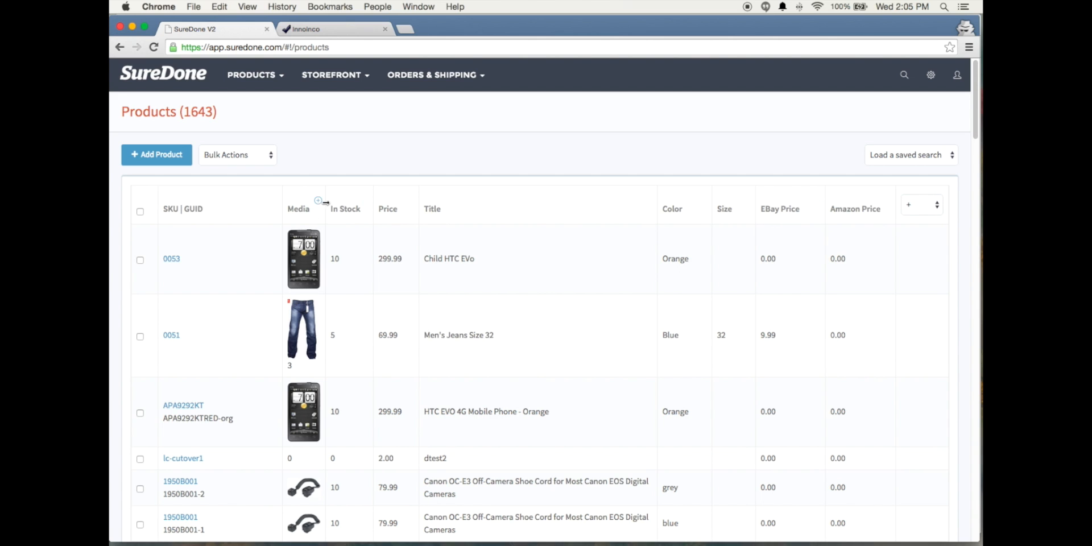
View the sorting, moving and editing options of the In Stock and Size columns without changing anything
click(366, 202)
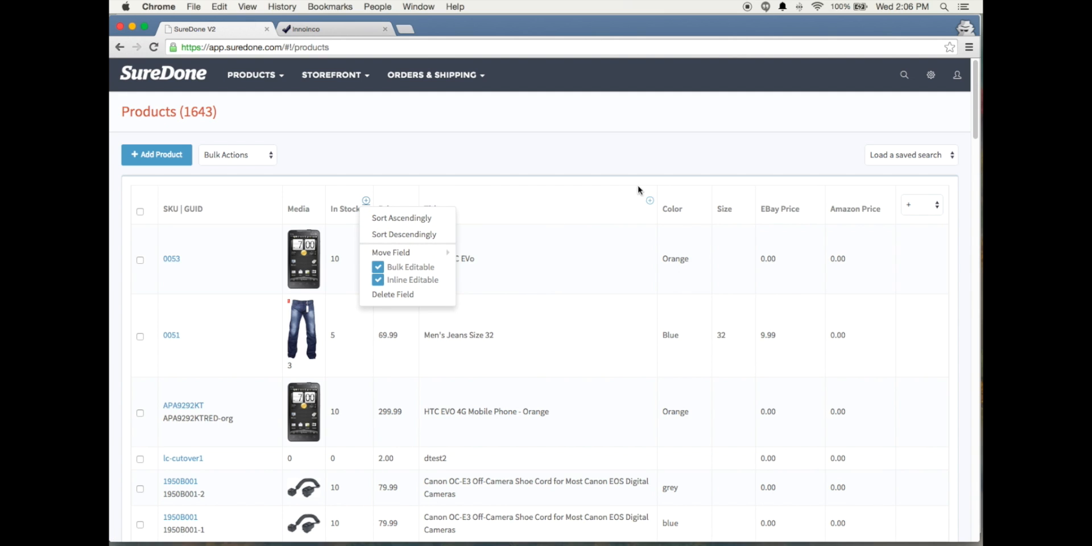
click(631, 171)
mouse_move(366, 205)
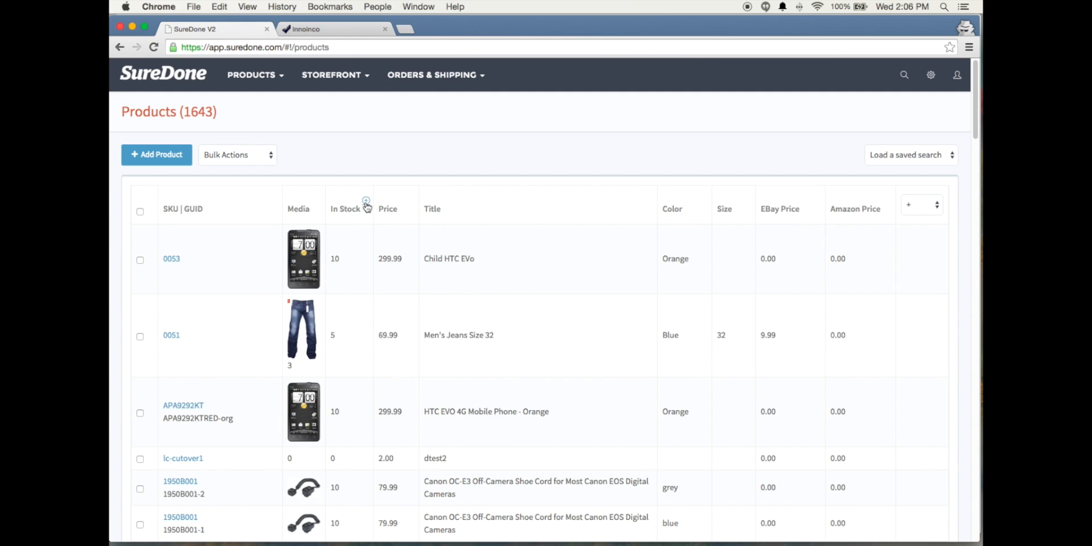
click(367, 201)
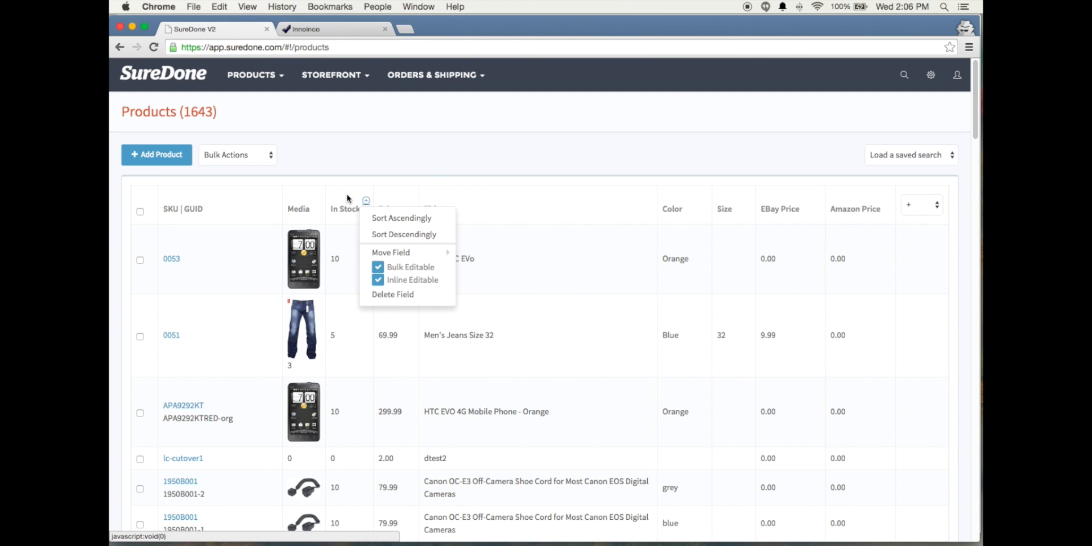
click(431, 178)
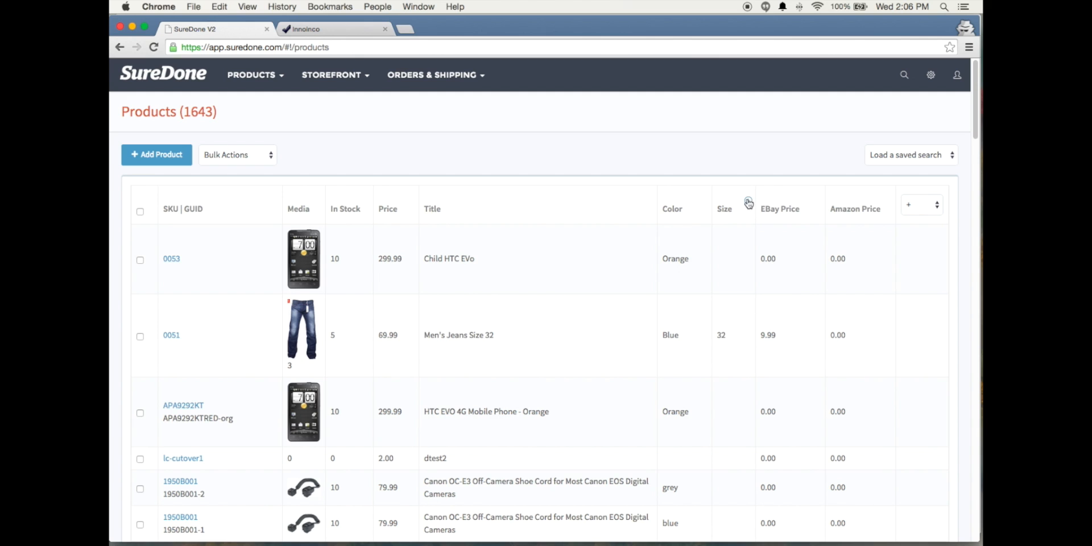
click(748, 202)
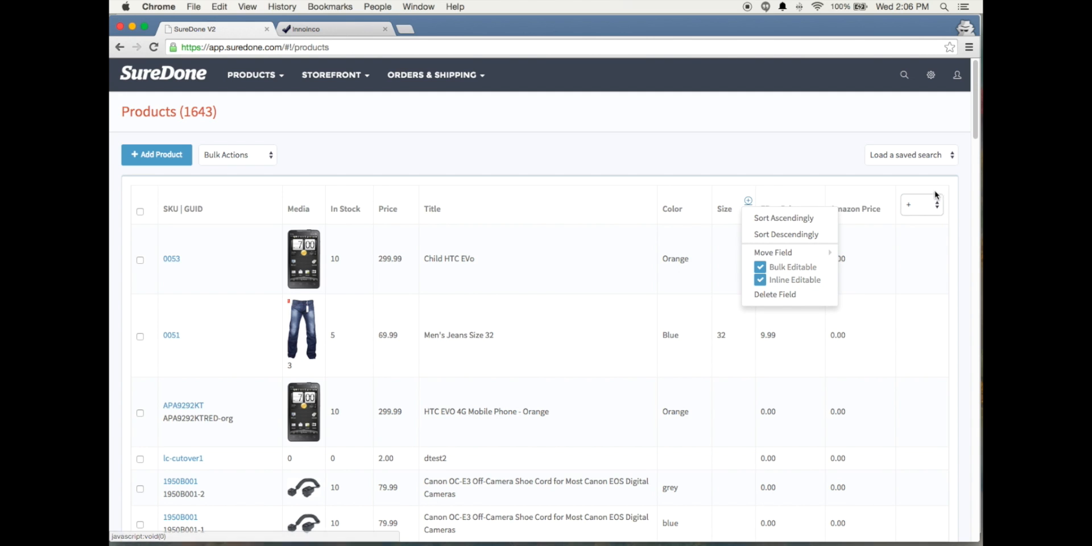
click(836, 167)
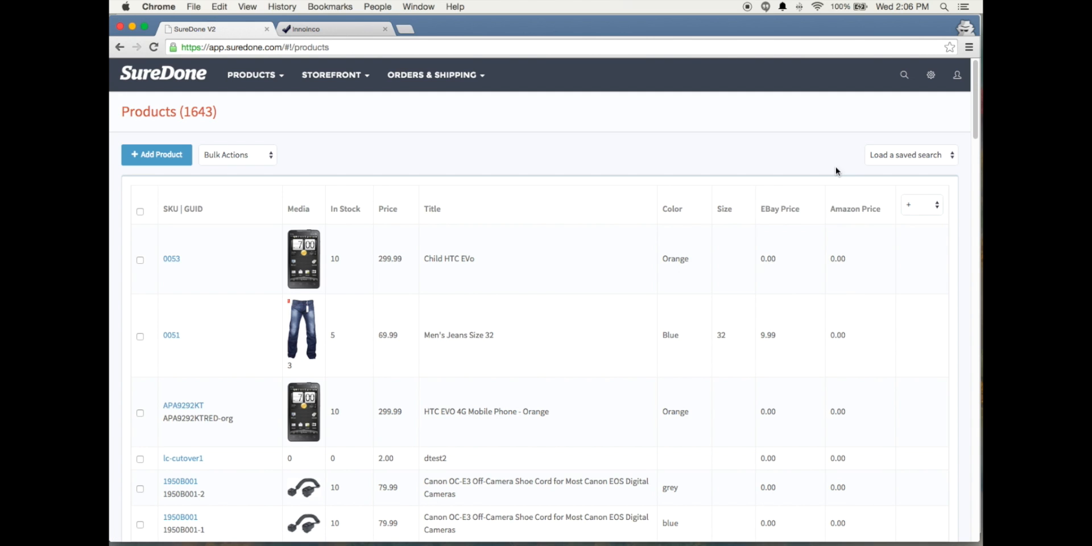
Add the Cost field as a column in the products table and move it 10 positions left
click(928, 209)
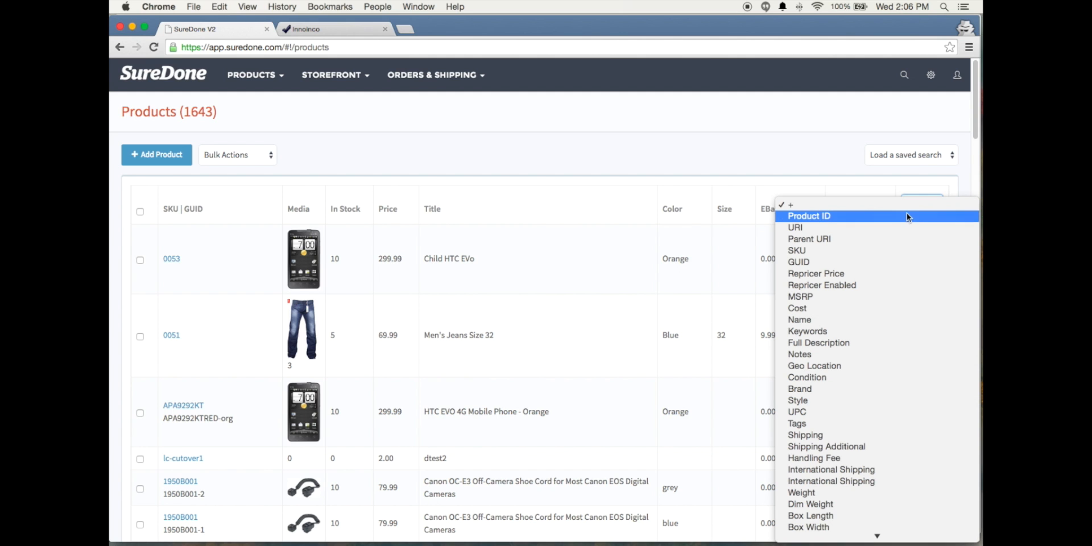
click(810, 308)
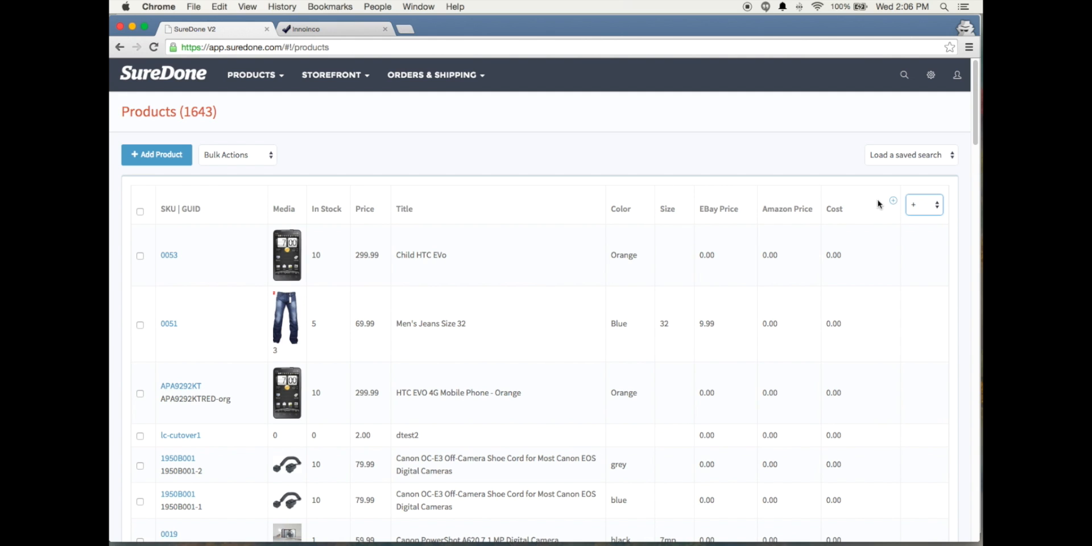
click(893, 200)
mouse_move(871, 255)
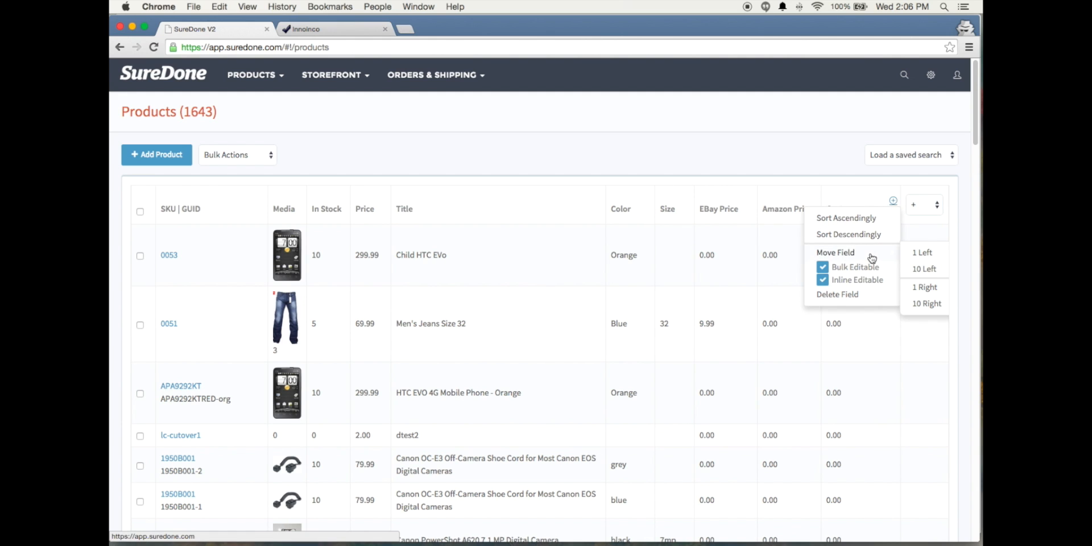
click(926, 269)
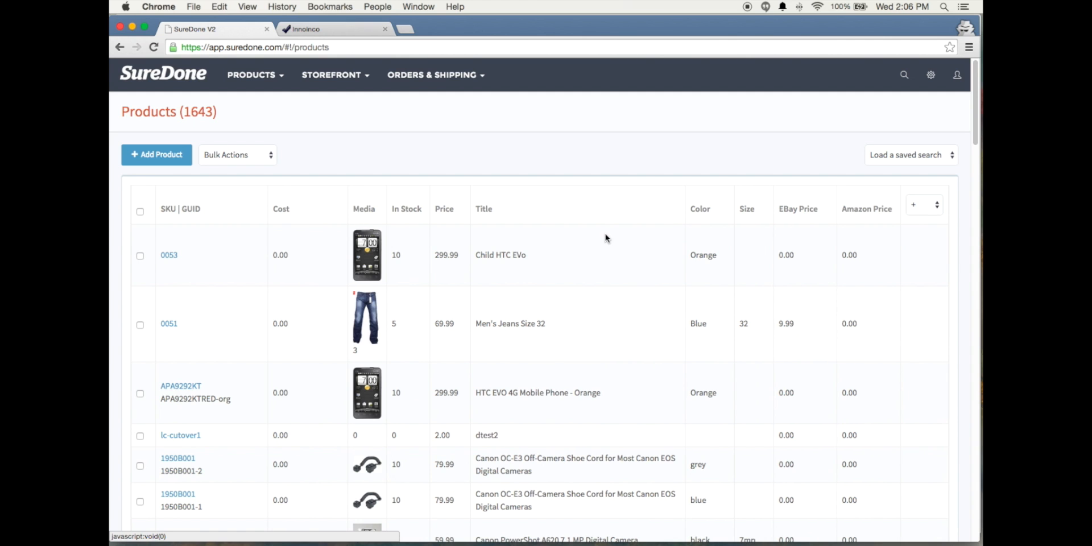
Move the Cost column right twice by one position, placing it between In Stock and Price, and narrow it
click(340, 201)
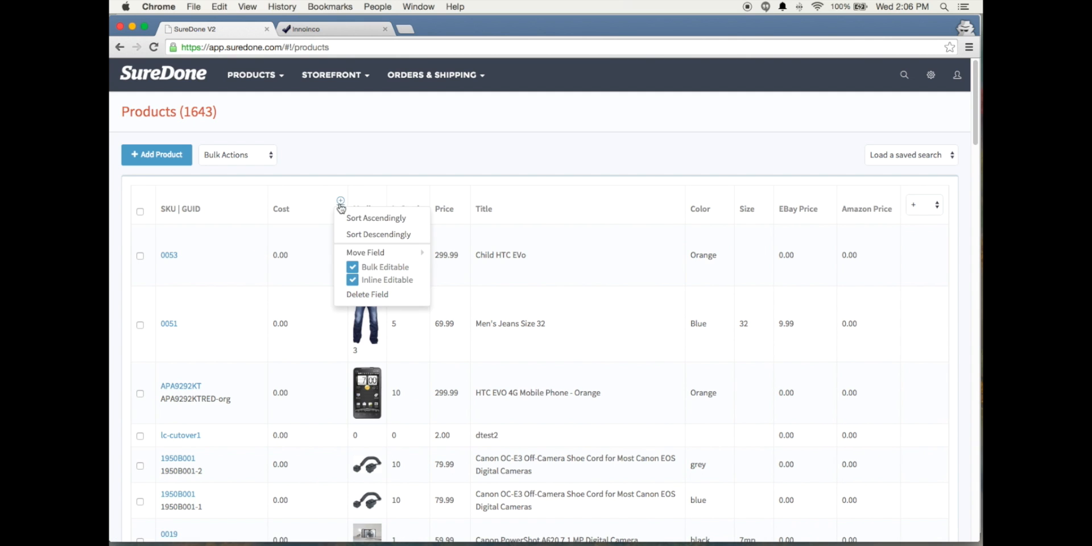
click(360, 253)
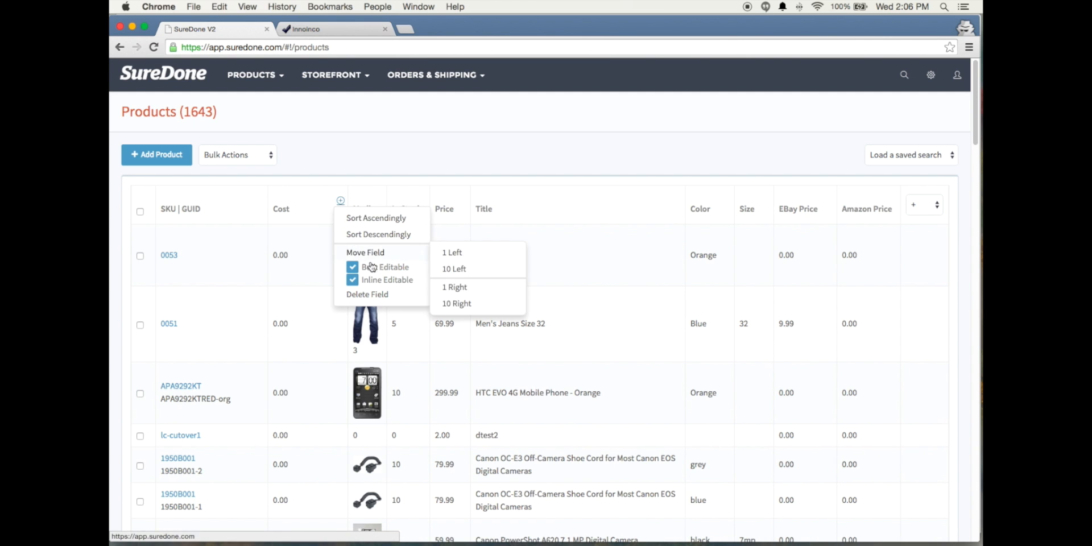
click(454, 287)
click(379, 201)
click(405, 253)
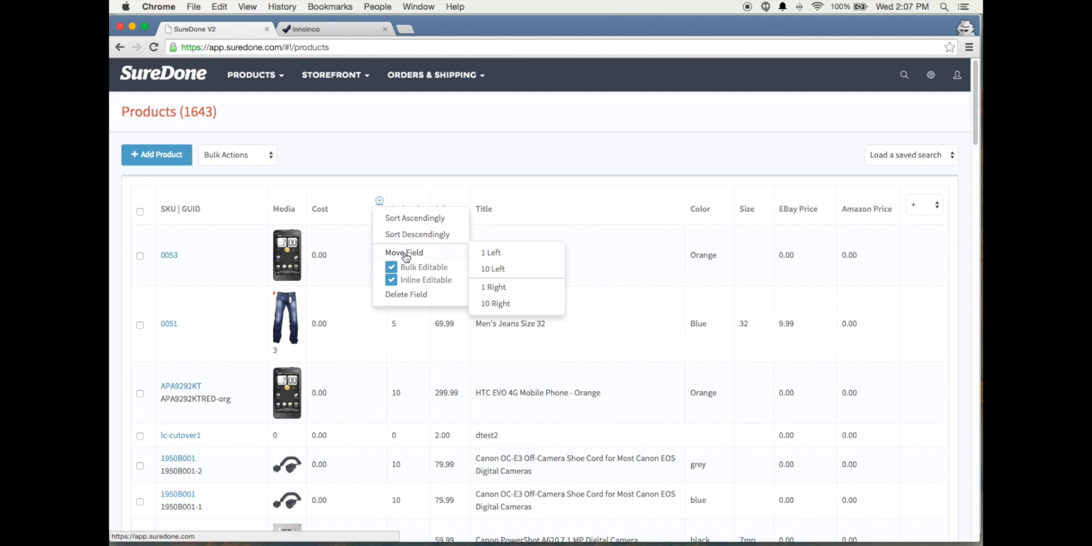
click(495, 287)
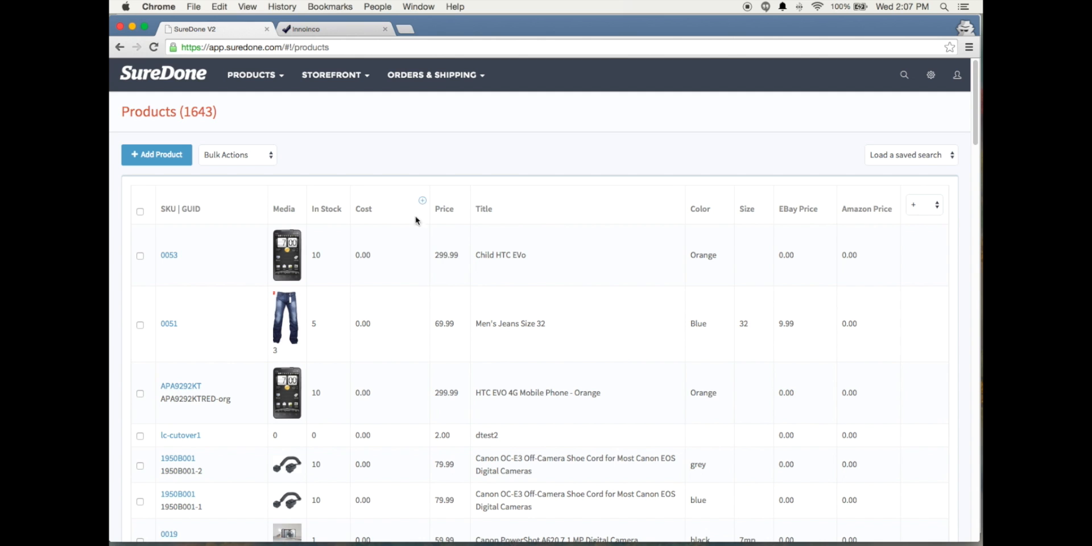
drag(426, 195, 400, 198)
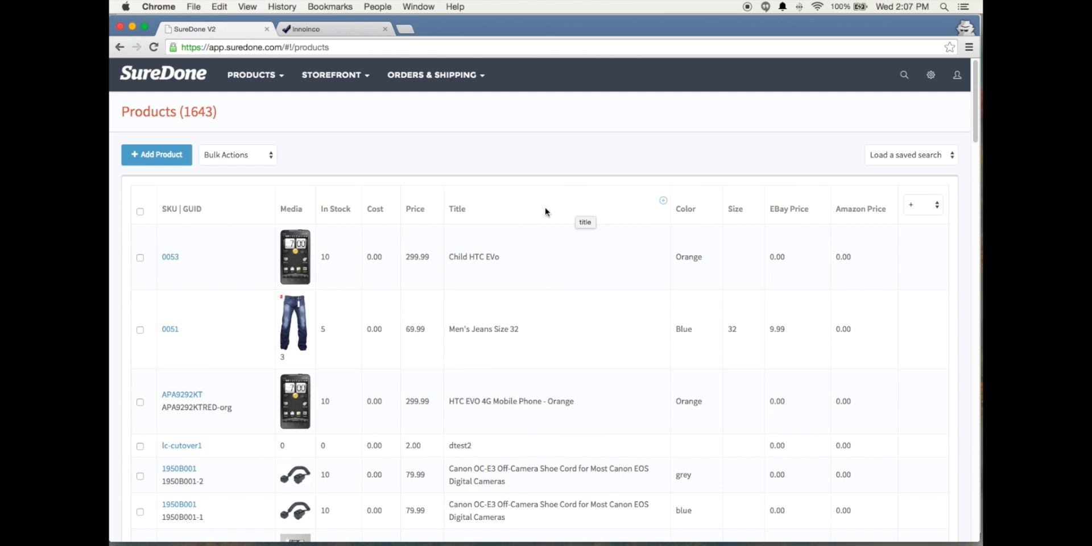
Delete the Cost field from the products table
click(393, 201)
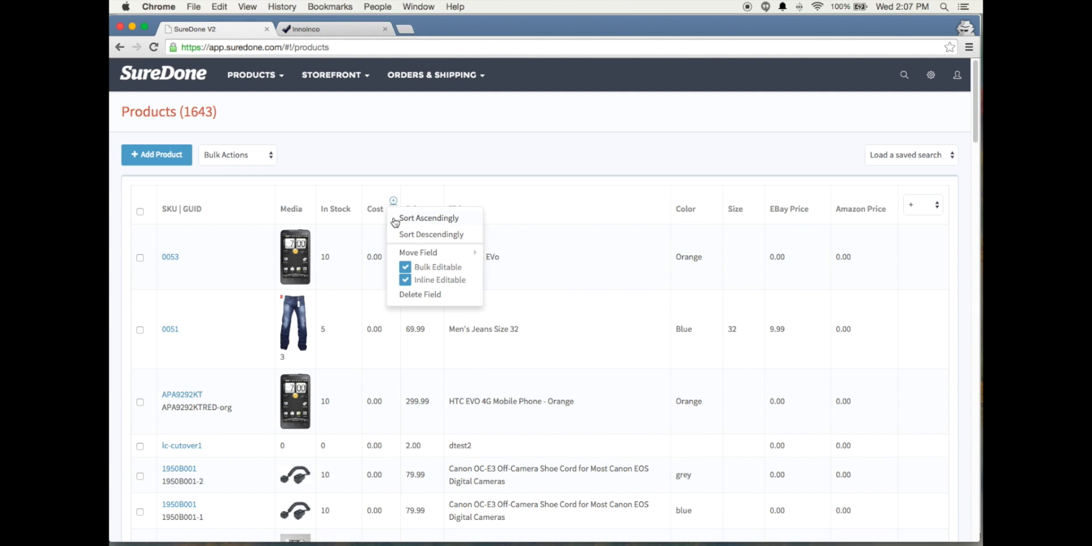
click(433, 295)
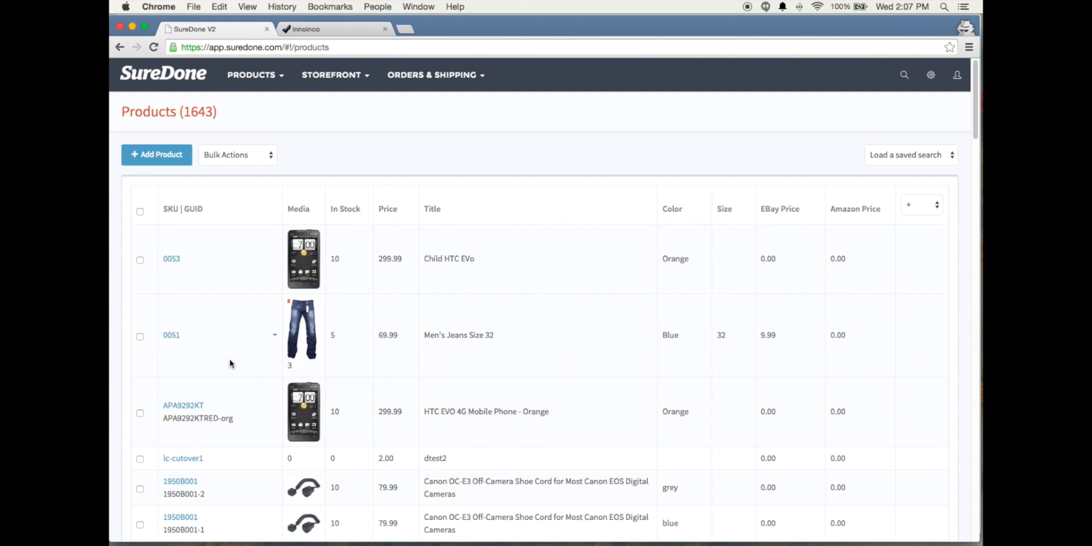
View the summary of product 0051, examine its stock details and automation logging, and close it
click(274, 336)
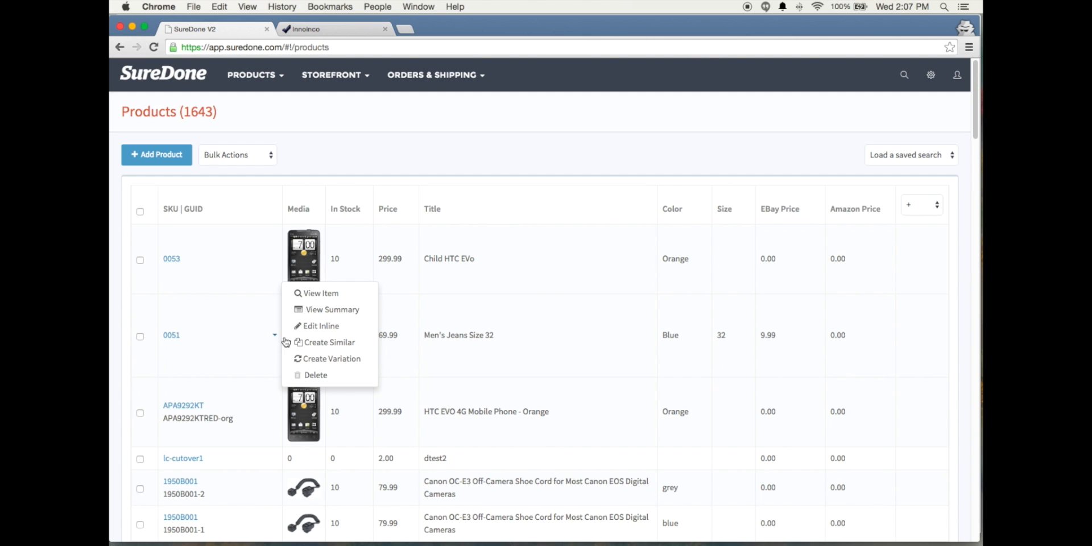
click(319, 311)
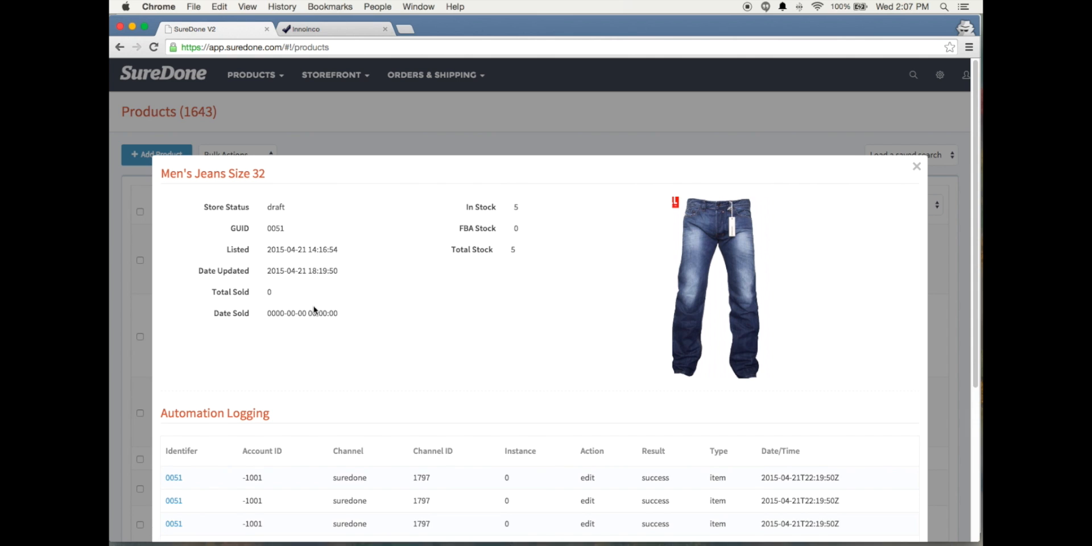
scroll(401, 320, down, 3)
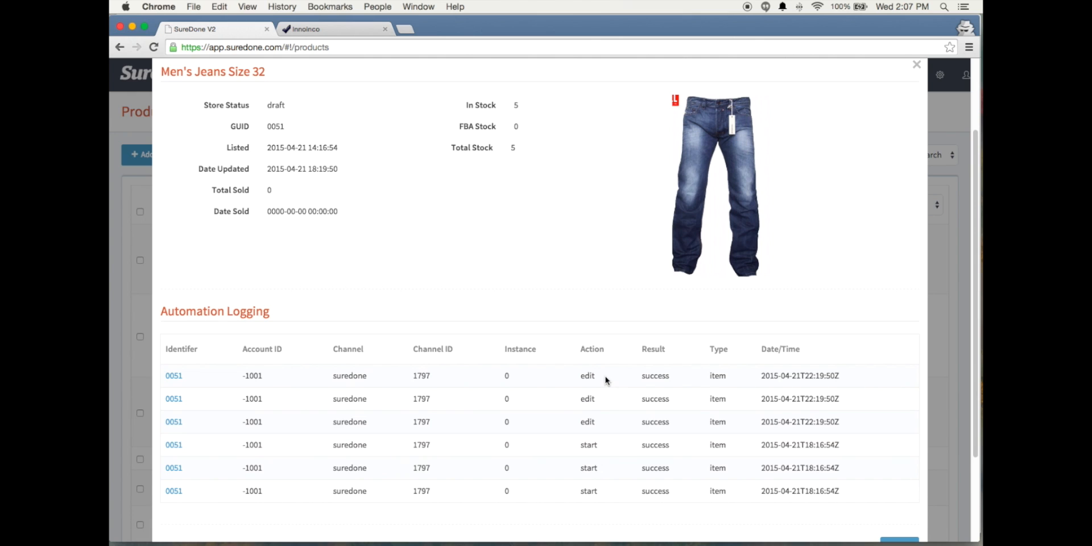
scroll(606, 380, down, 1)
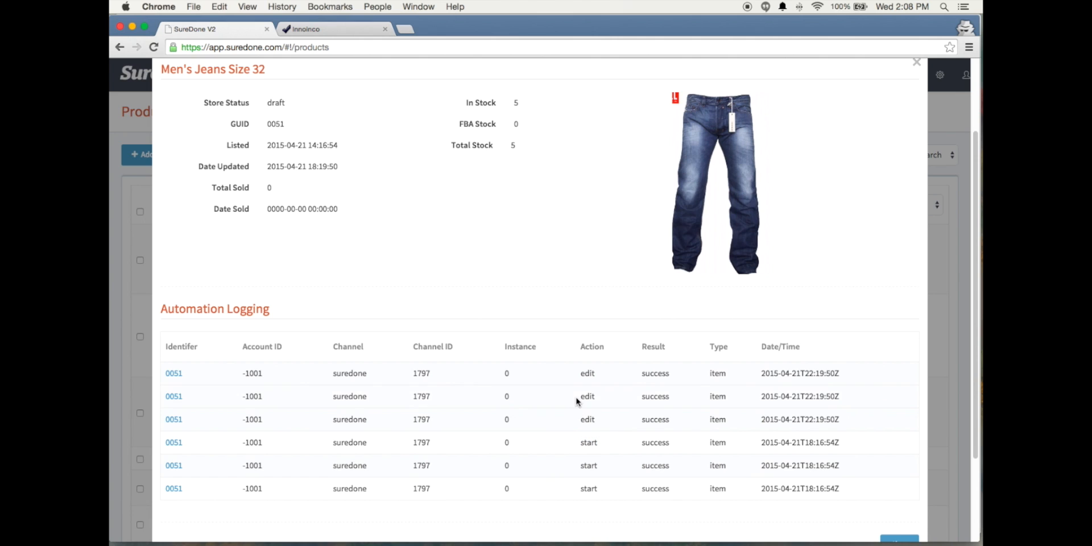
drag(579, 396, 607, 401)
click(533, 405)
click(916, 63)
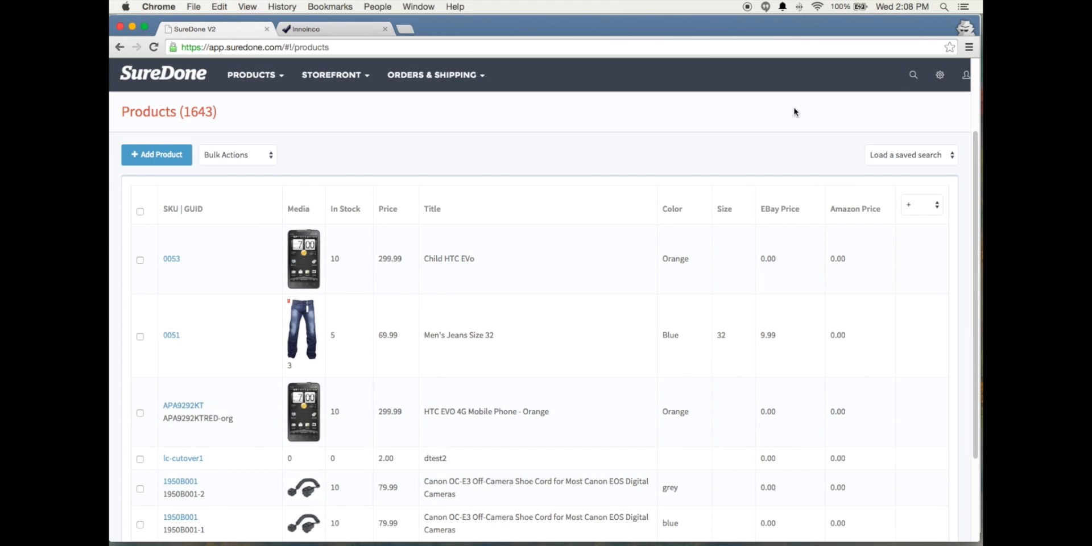
Edit product 0053 inline, setting its stock to 20 and its price to 289.99, and save it
click(274, 259)
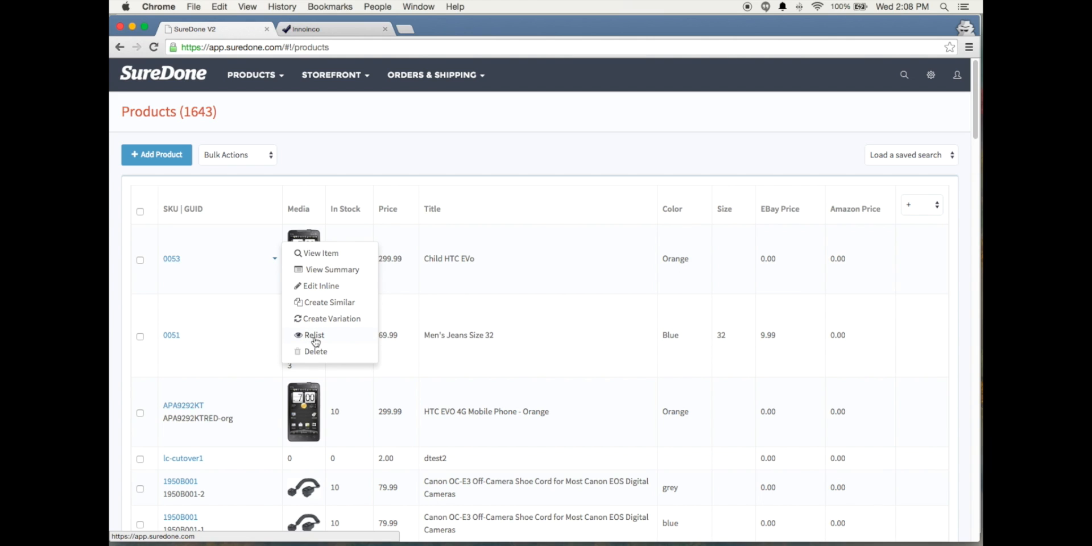
click(315, 286)
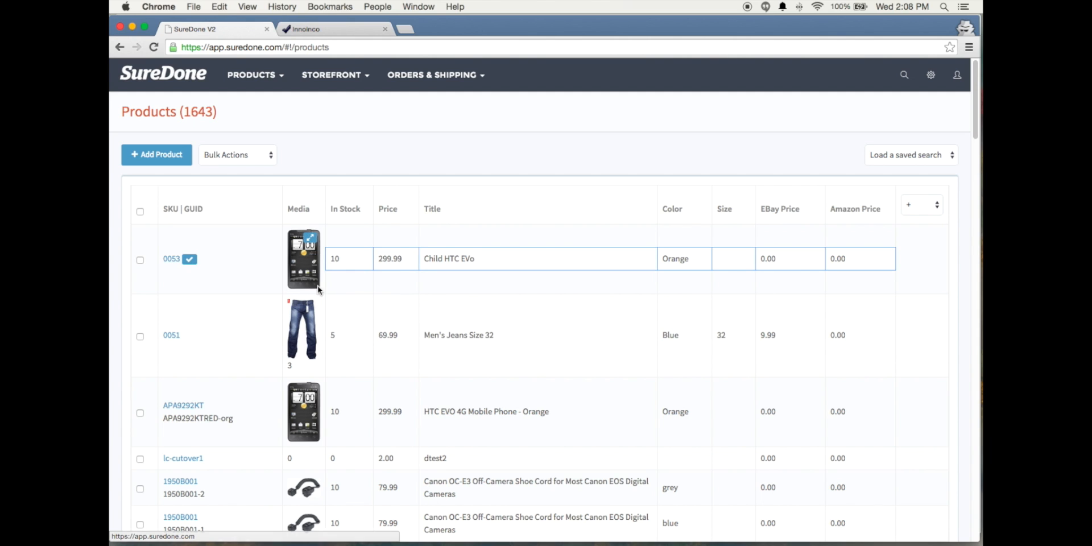
double_click(341, 259)
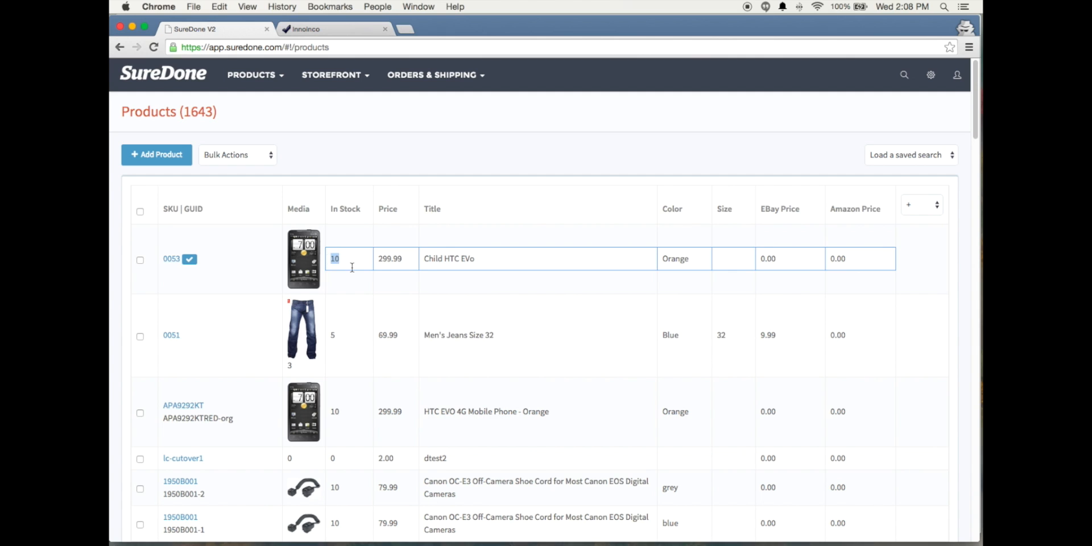
text(20)
drag(388, 258, 384, 258)
text(8)
click(190, 261)
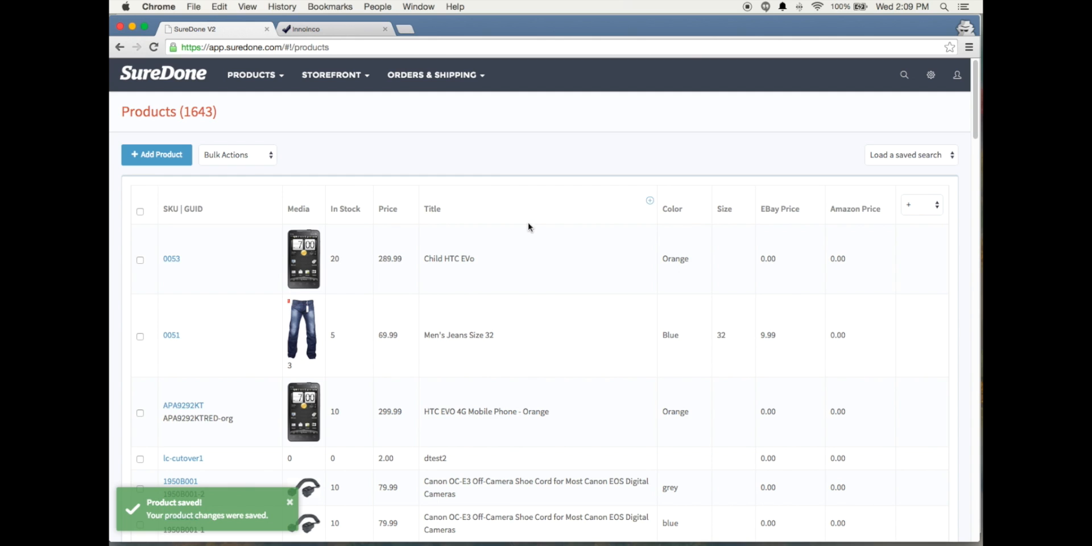
Disable inline editing for the Title column and check it by opening product 0053 for inline editing and saving it
click(649, 202)
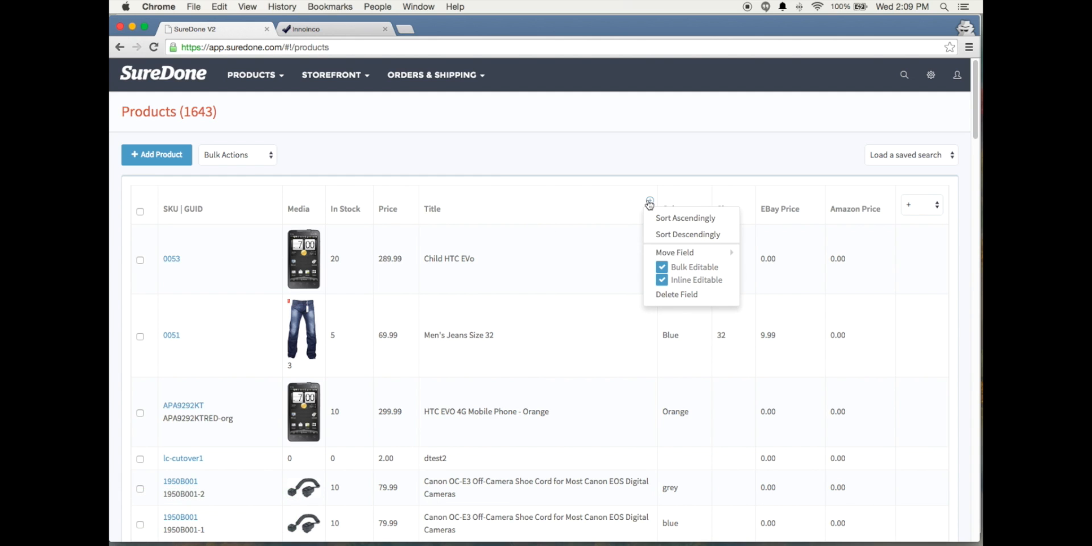
click(661, 282)
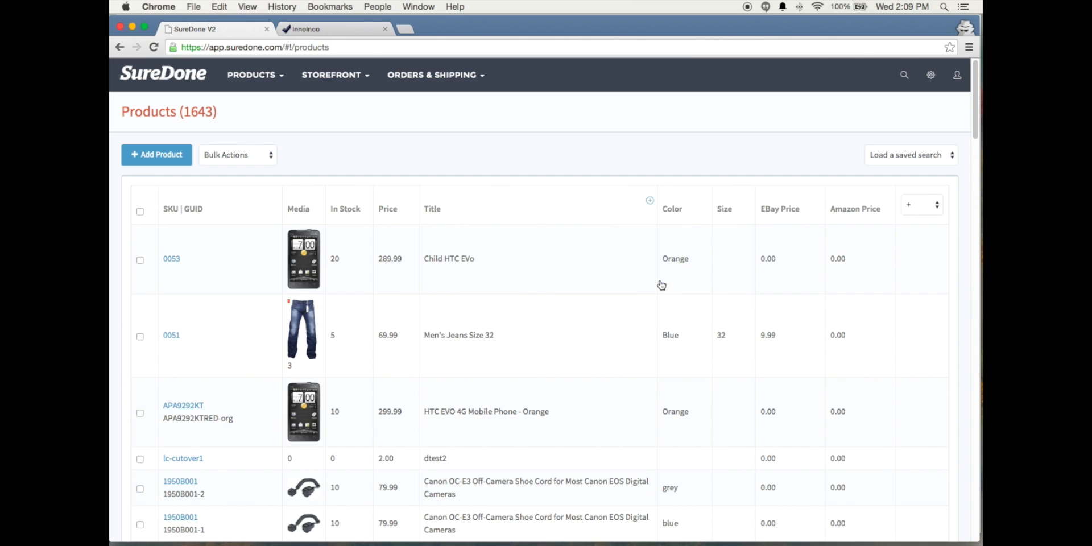
click(274, 259)
click(332, 286)
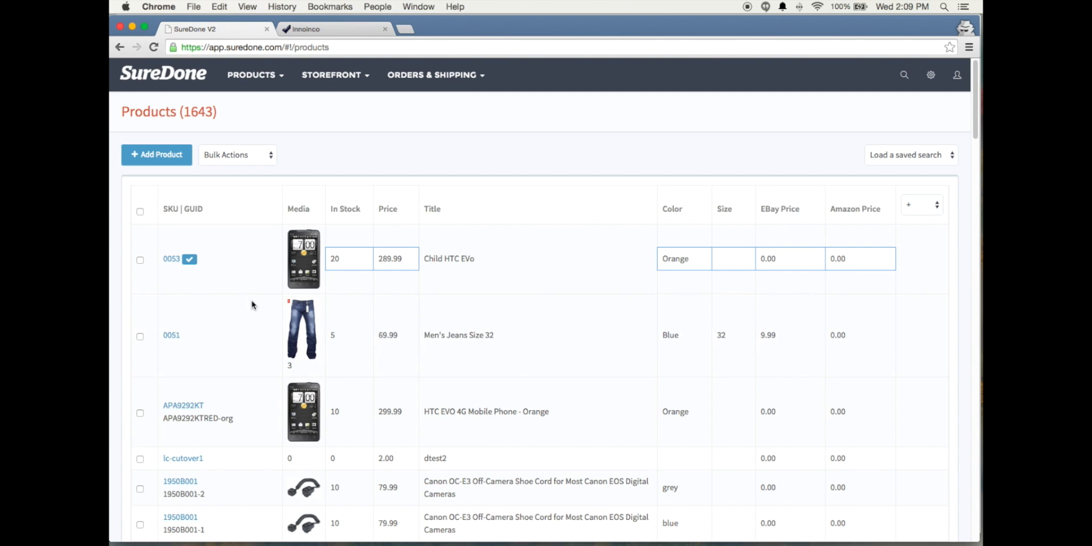
click(189, 259)
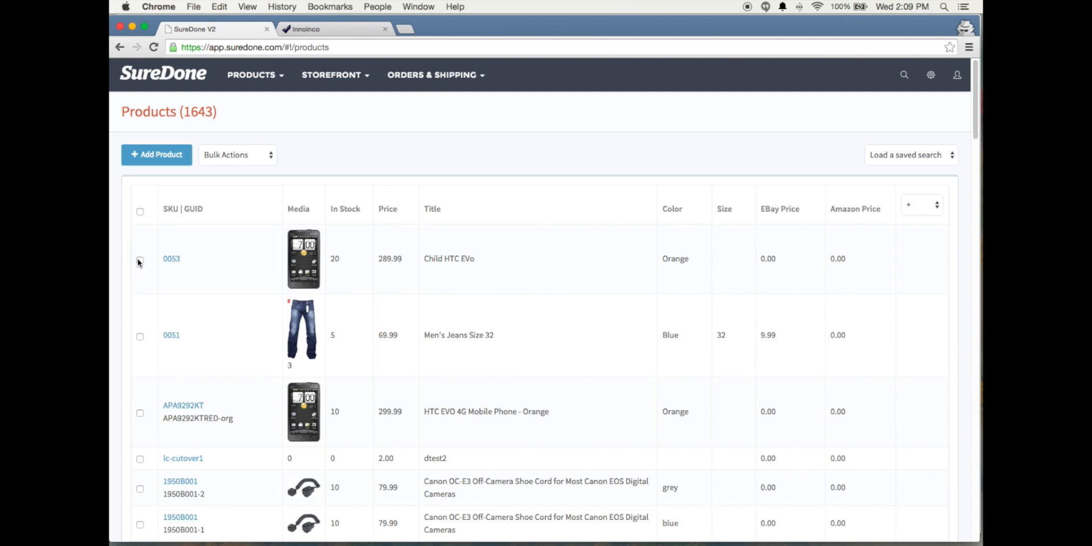
Select products 0053 and APA9292KT and open them for bulk editing
click(140, 212)
click(142, 213)
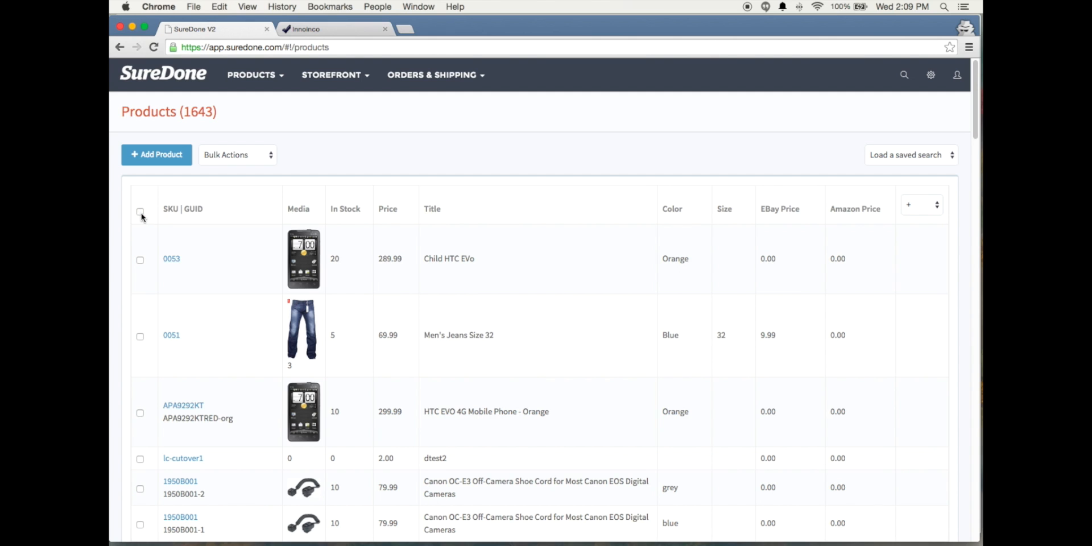
click(140, 260)
click(247, 157)
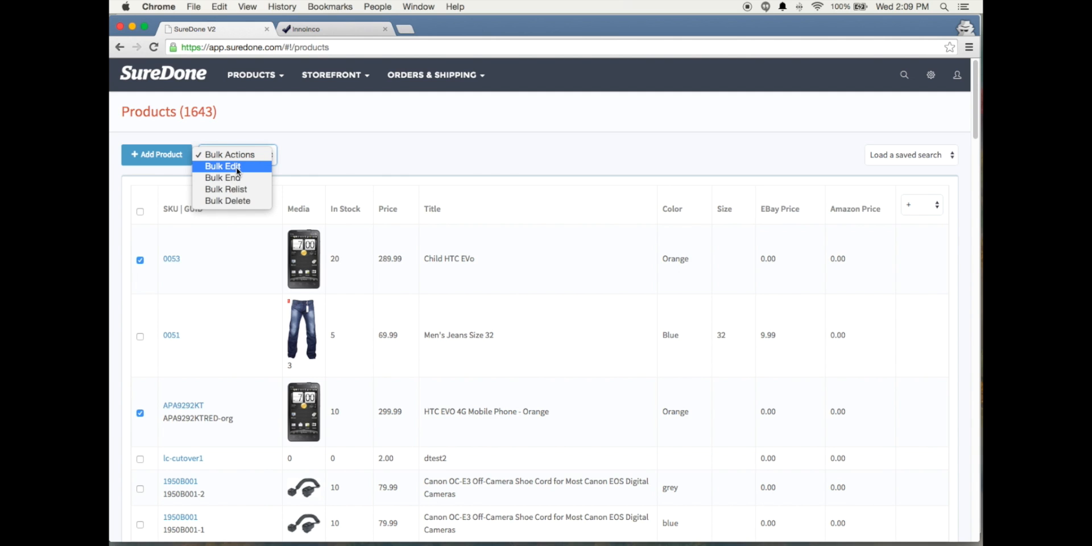
click(237, 168)
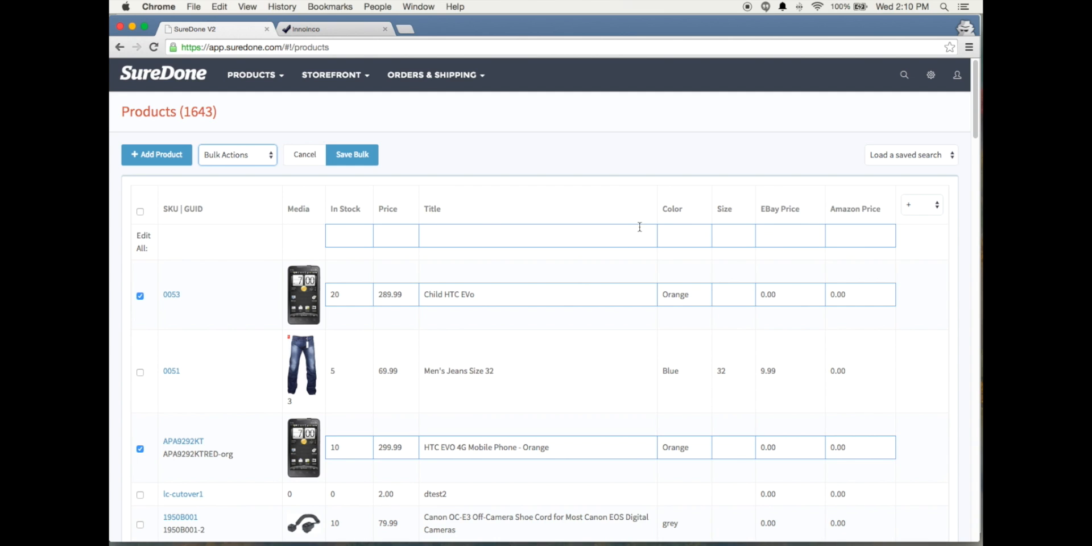
Set the price of all products being bulk edited to 274.99
mouse_move(650, 210)
click(390, 238)
text(275)
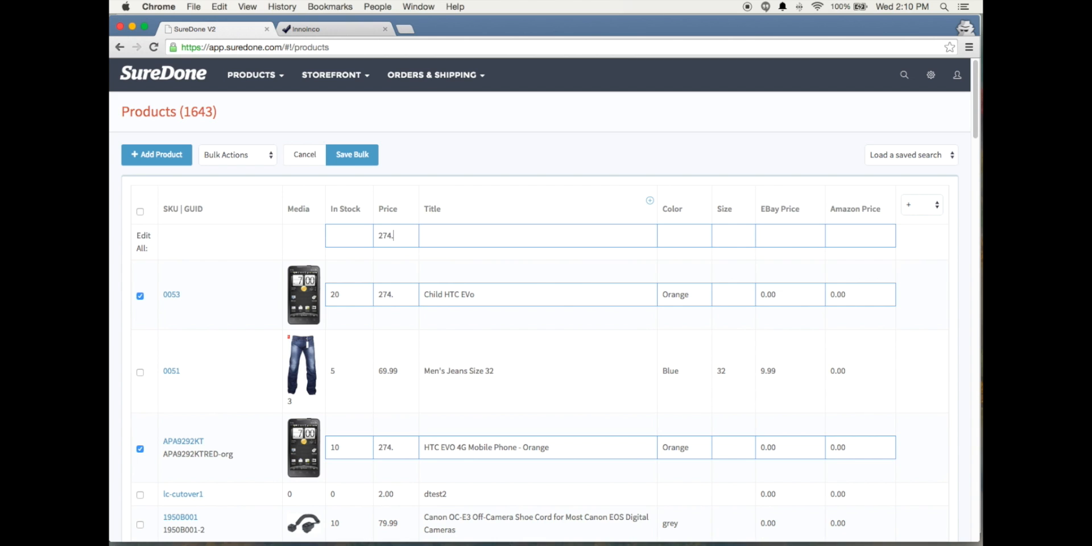
text(99)
scroll(392, 250, down, 3)
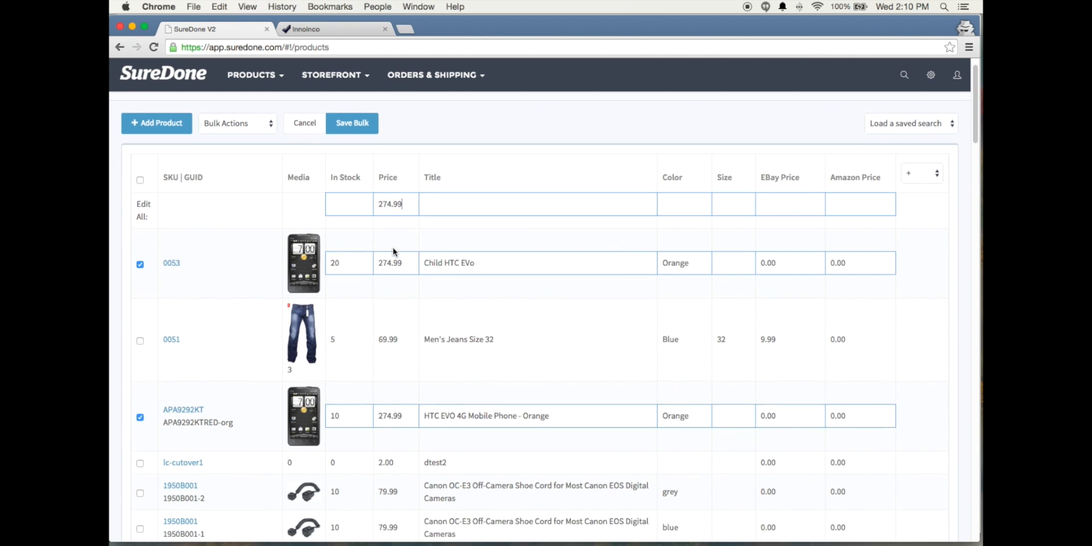
Override the price of product APA9292KT with 279.99 and save the bulk changes
scroll(392, 250, down, 4)
scroll(393, 250, up, 1)
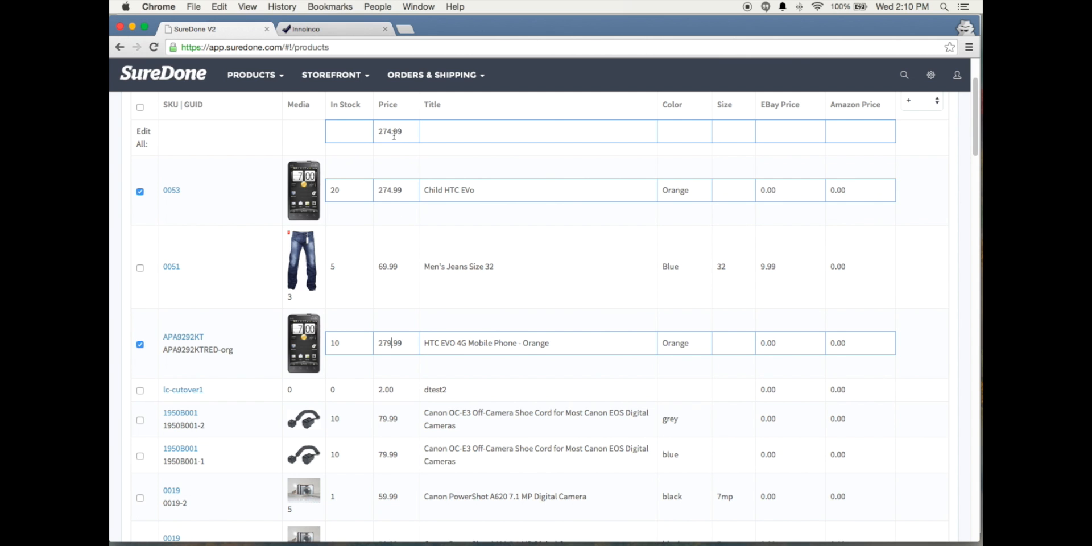
scroll(443, 304, up, 3)
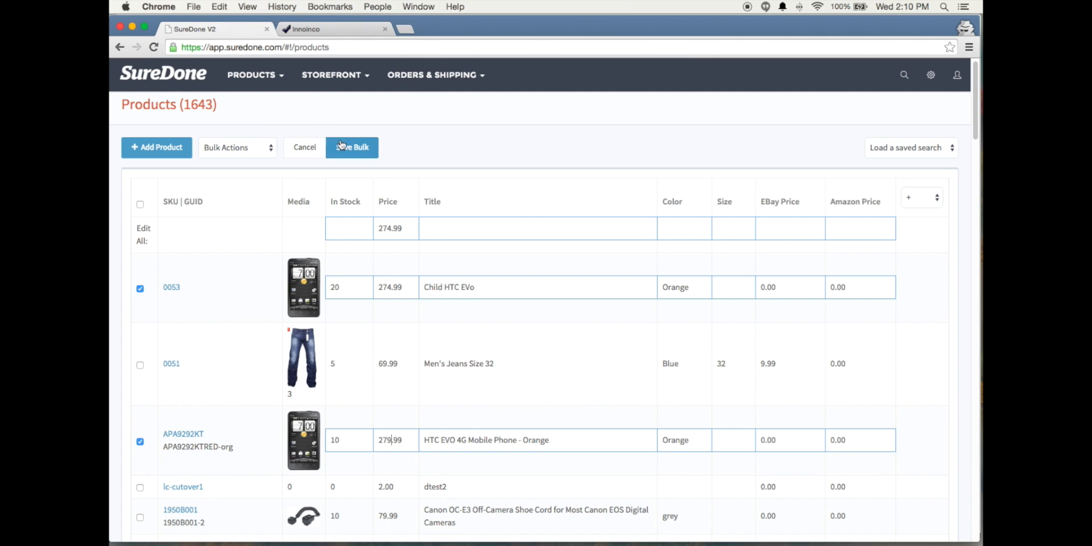
click(349, 149)
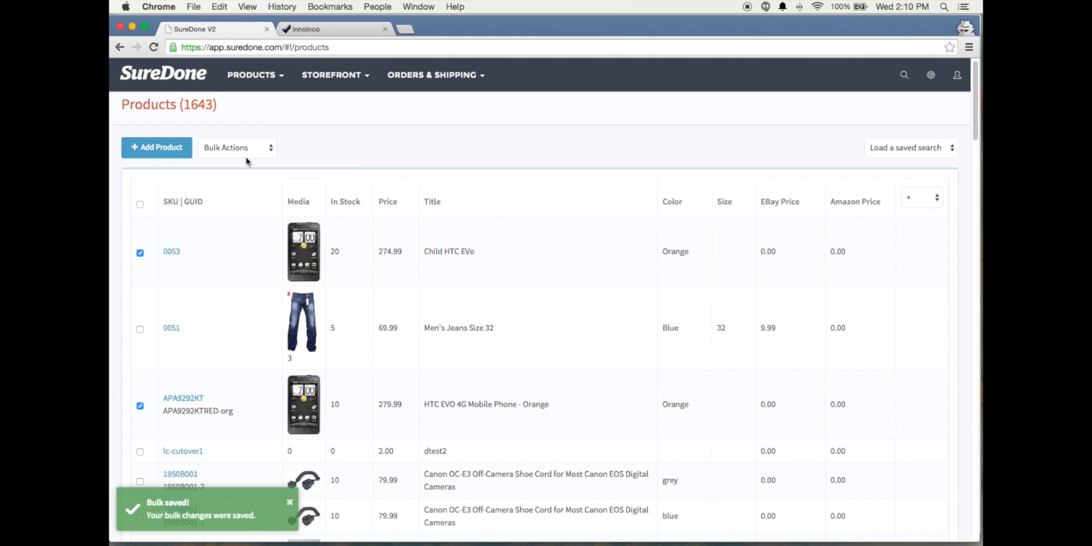
Open the form for adding a product, look through its Amazon and eBay sections and return to the General section
click(158, 155)
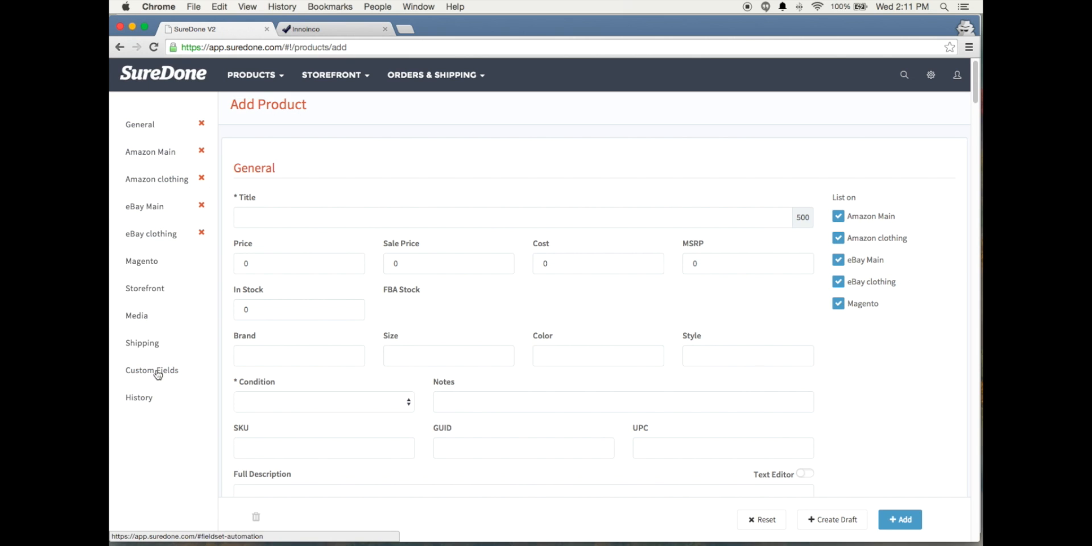
scroll(162, 125, up, 1)
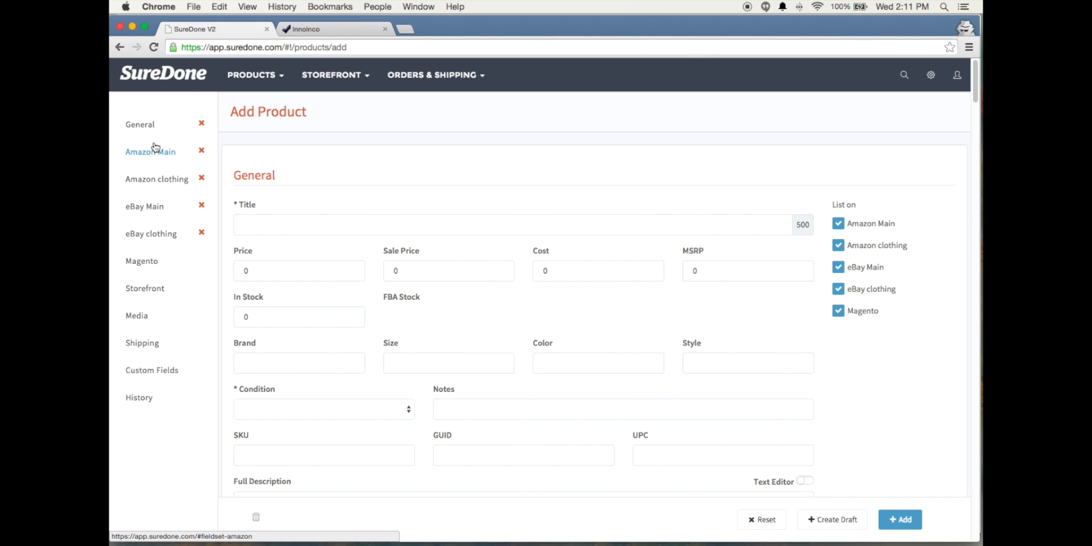
scroll(366, 204, down, 5)
scroll(373, 210, down, 5)
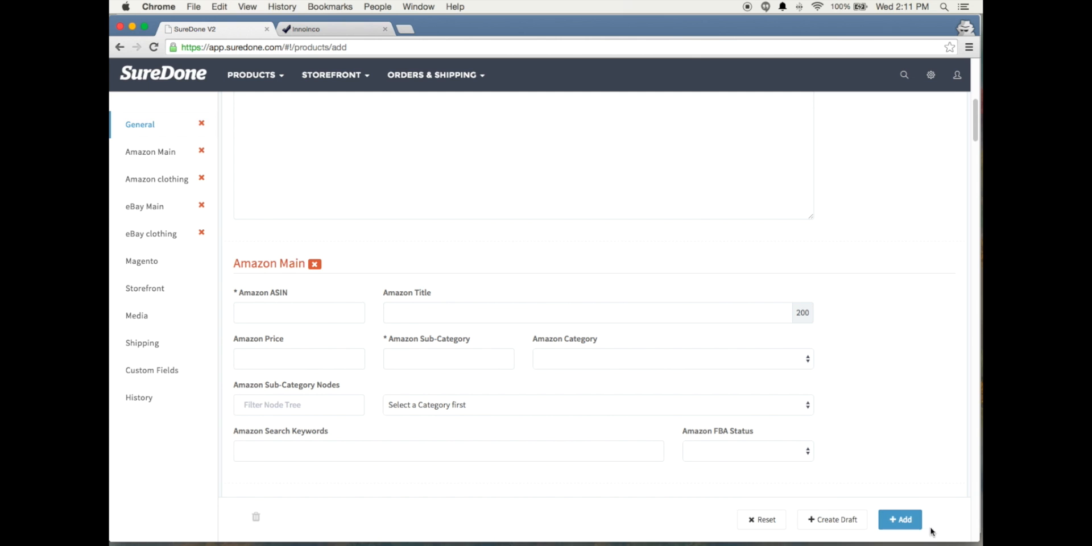
scroll(834, 380, down, 6)
scroll(834, 376, down, 10)
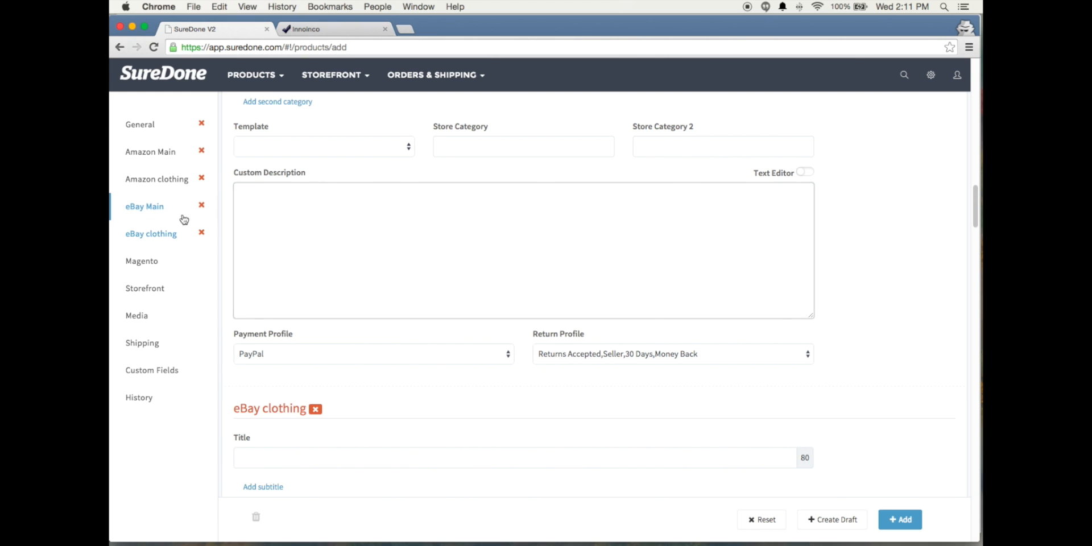
click(155, 170)
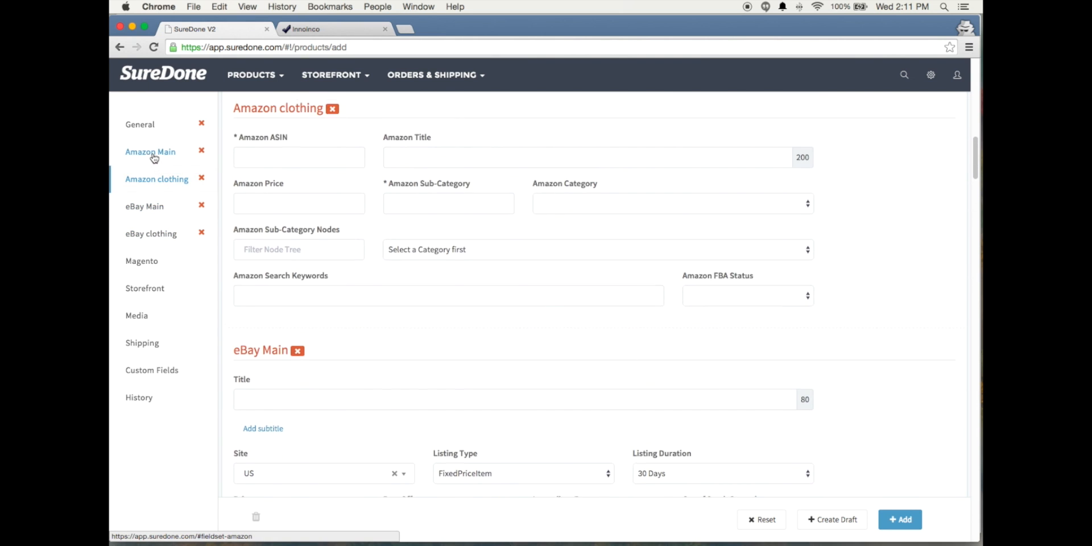
click(140, 126)
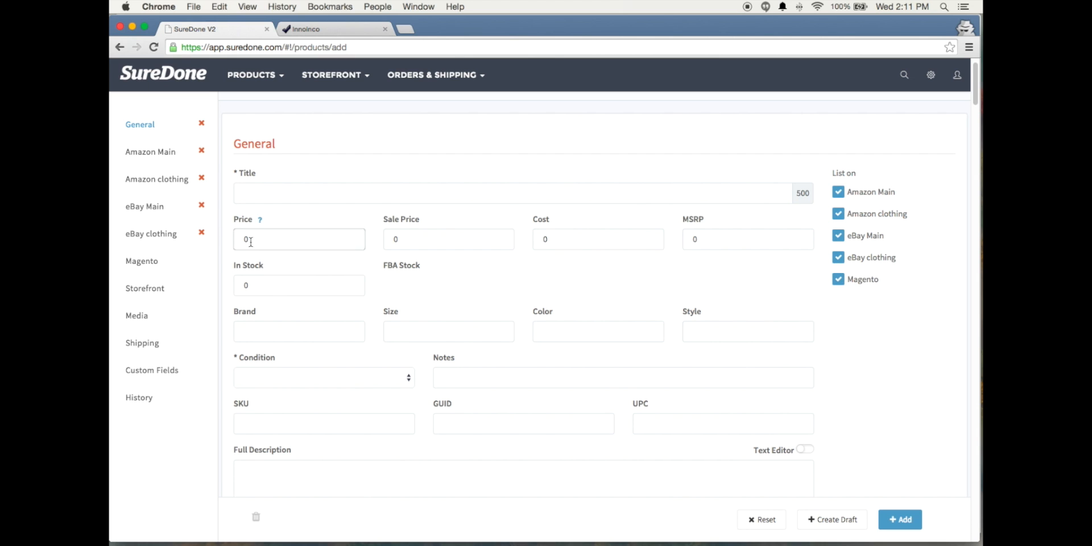
key(Tab)
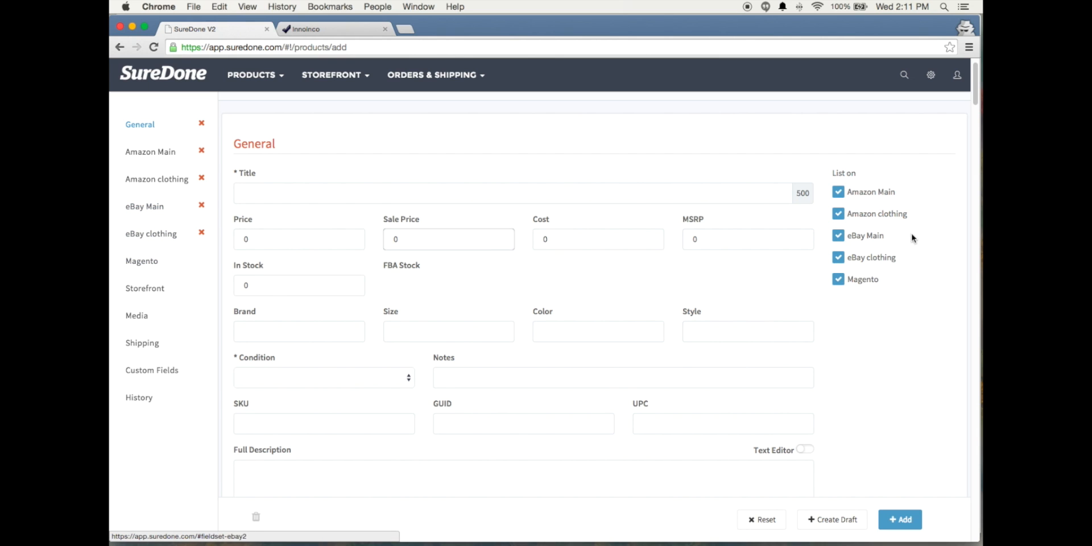
click(138, 129)
Exclude Amazon clothing, eBay clothing and Magento from the channels the new product is listed on
click(838, 213)
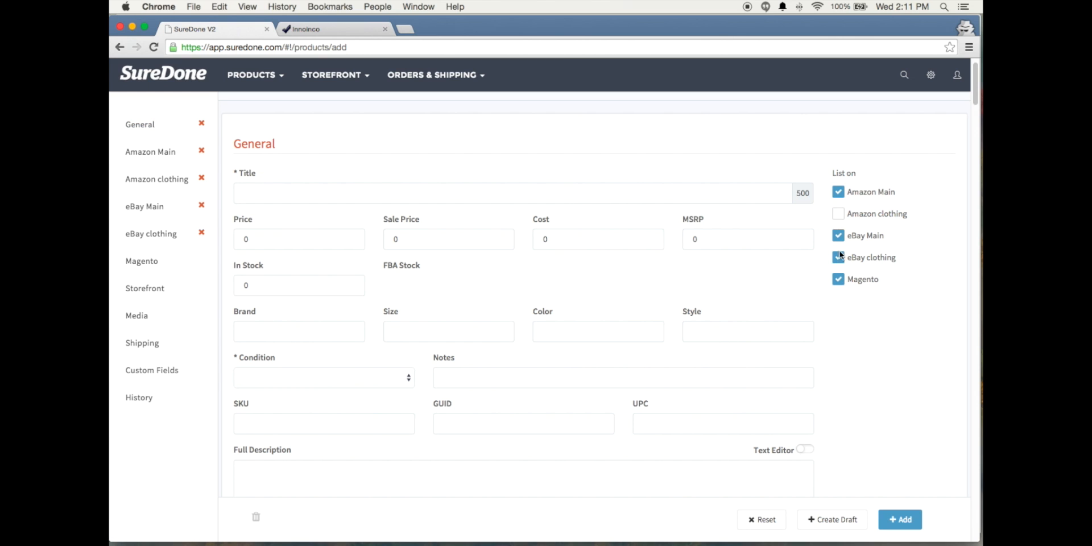
click(838, 257)
click(838, 279)
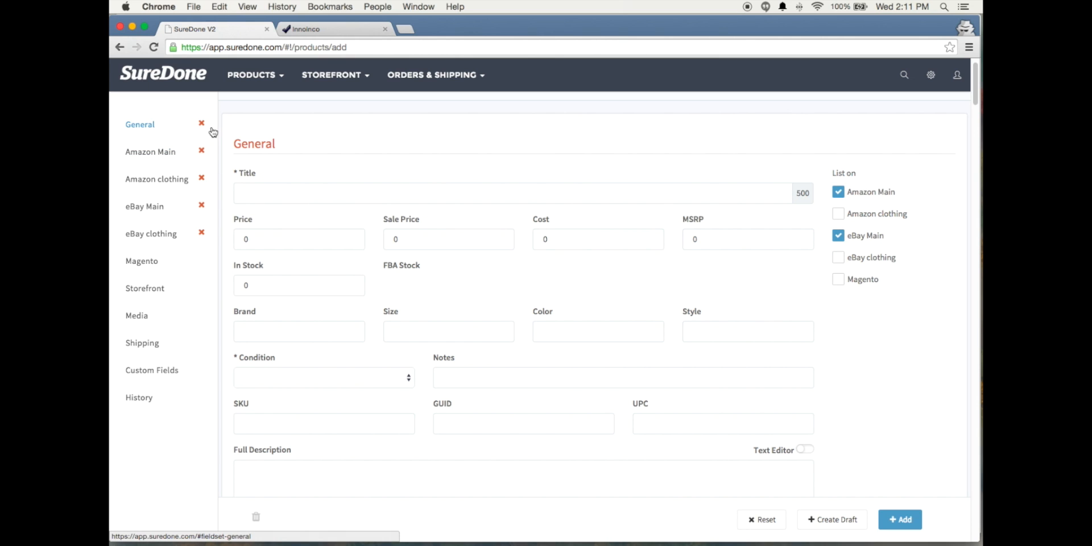
Title the new product "rubiks cube" using the suggested entry
mouse_move(261, 181)
click(297, 191)
text(R)
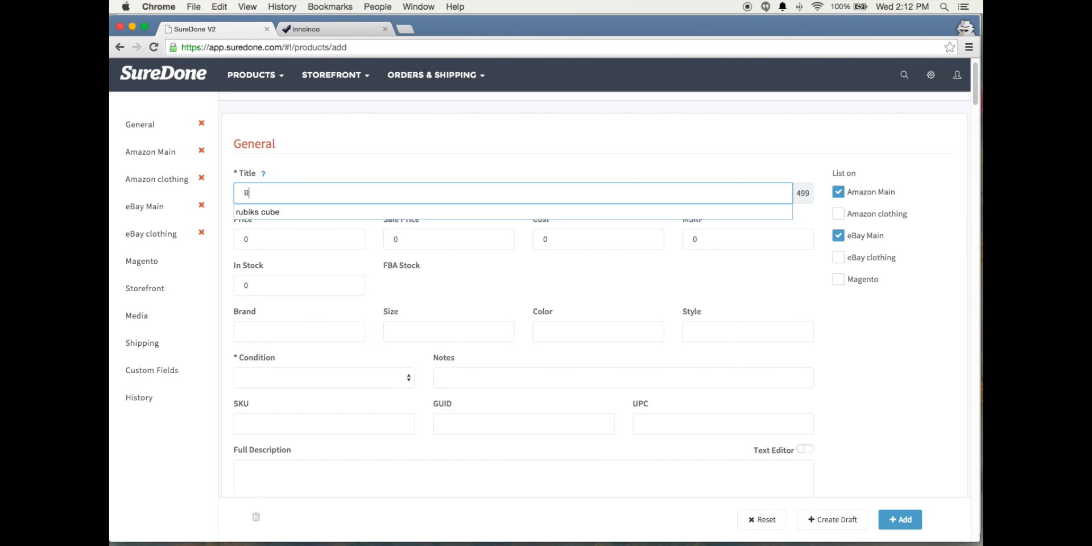
text(ubiks)
click(286, 212)
Set the new product's price to 9.99, its stock to 5 and its condition to New
drag(275, 233, 228, 241)
text(9.99)
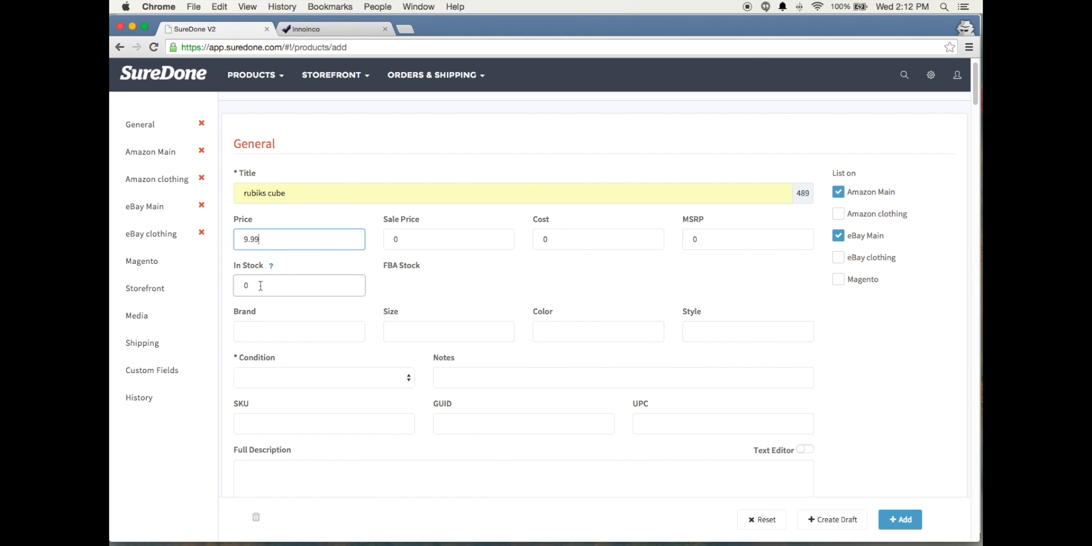
drag(261, 284, 244, 285)
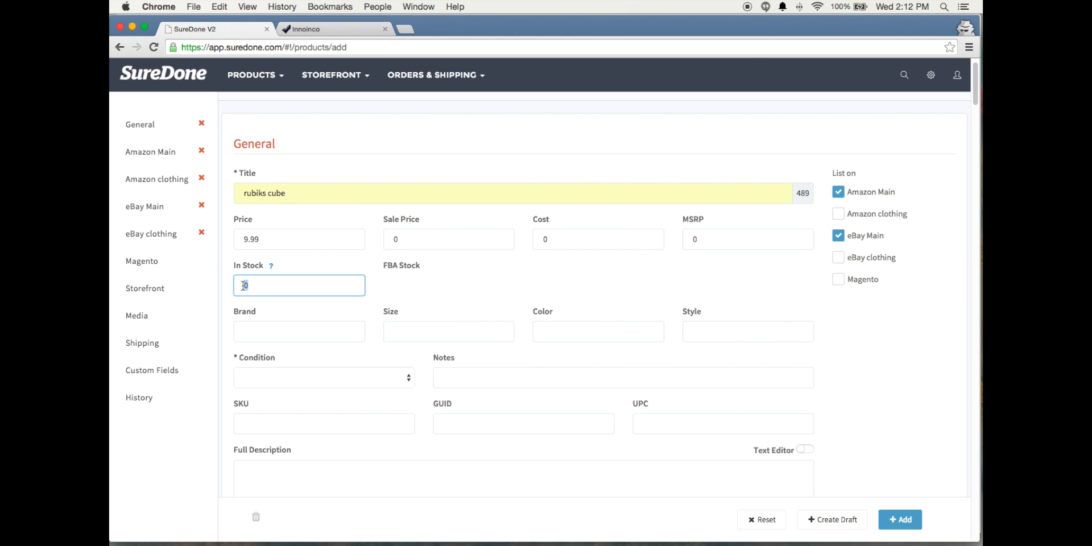
click(302, 377)
click(299, 388)
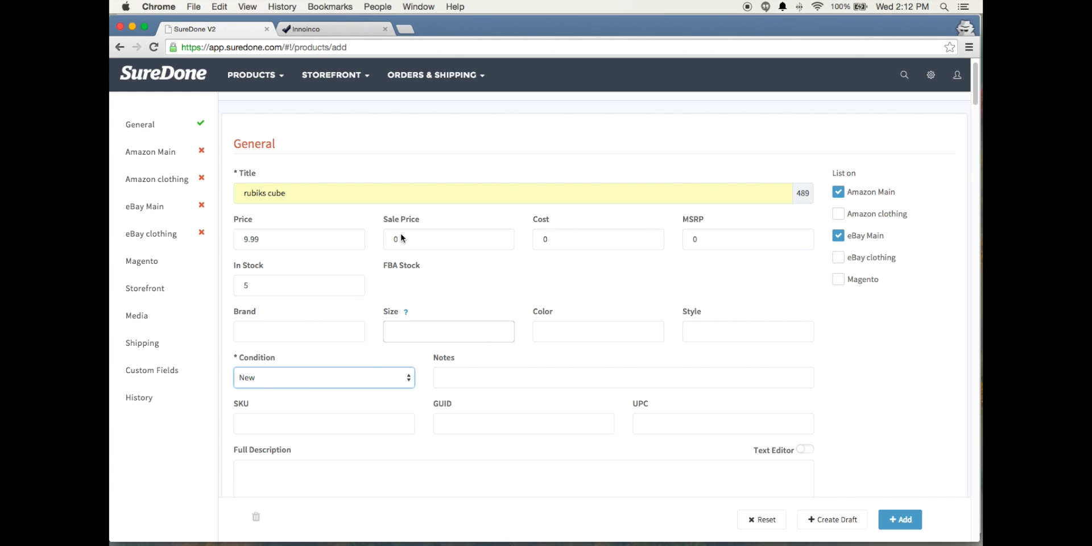
click(343, 264)
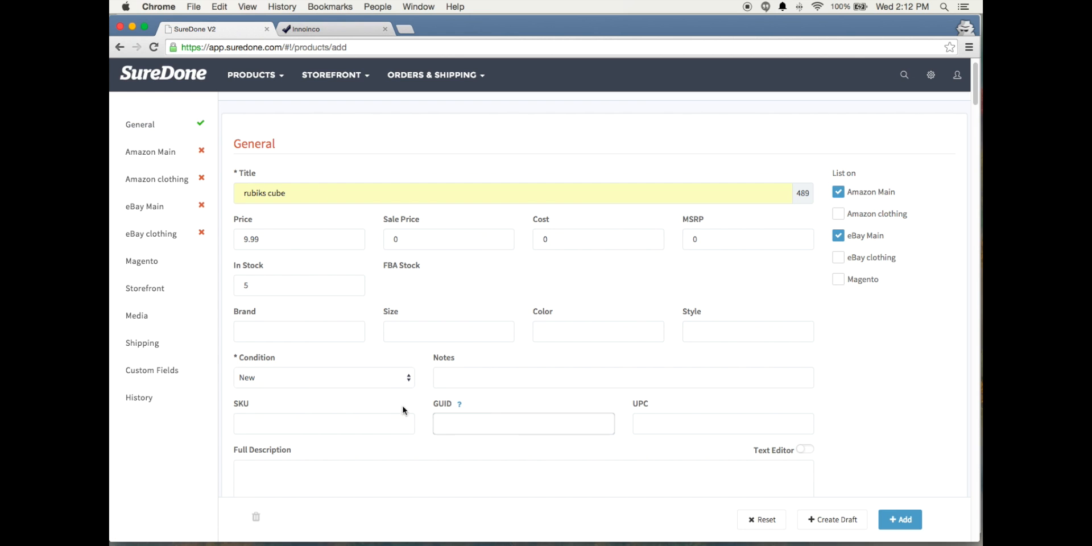
Compare the General title and price with the corresponding fields in the Amazon Main section
scroll(365, 428, down, 3)
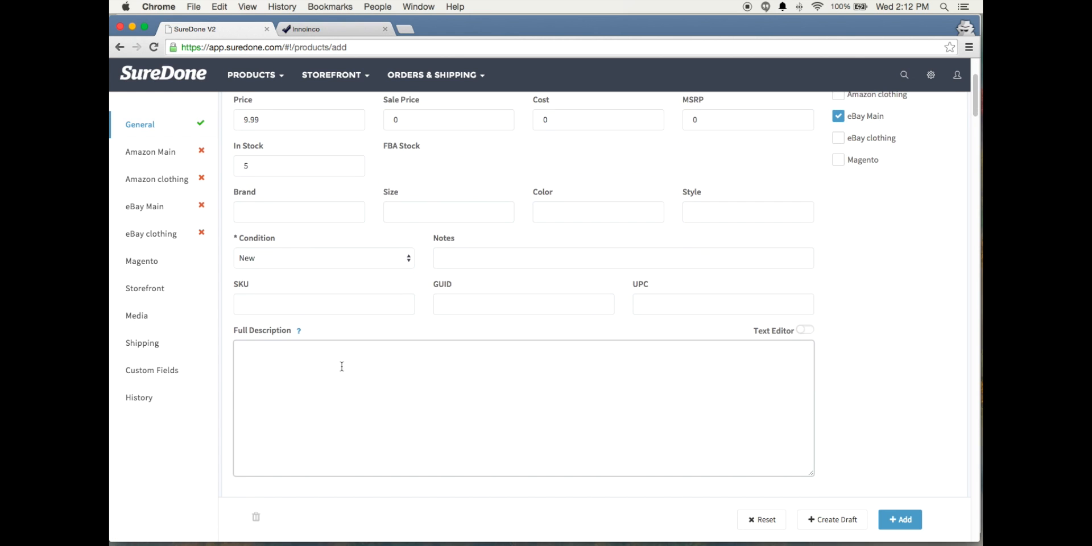
scroll(342, 366, down, 2)
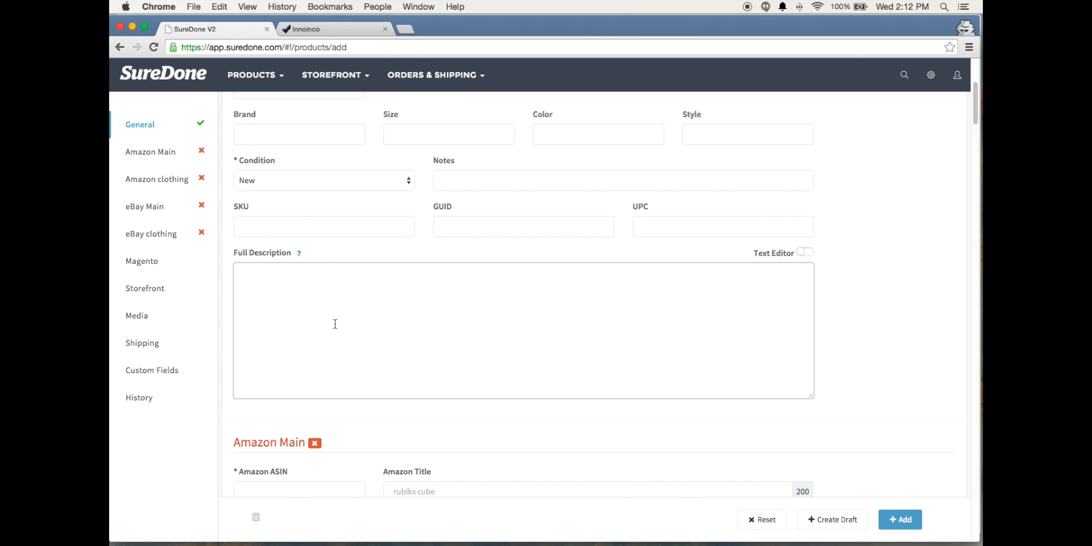
scroll(335, 324, down, 1)
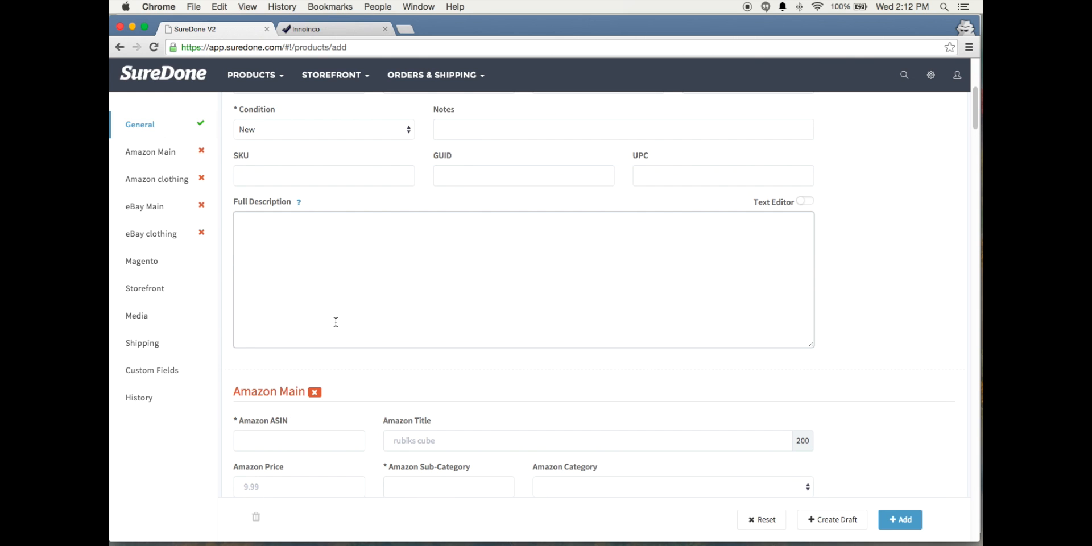
scroll(350, 324, up, 7)
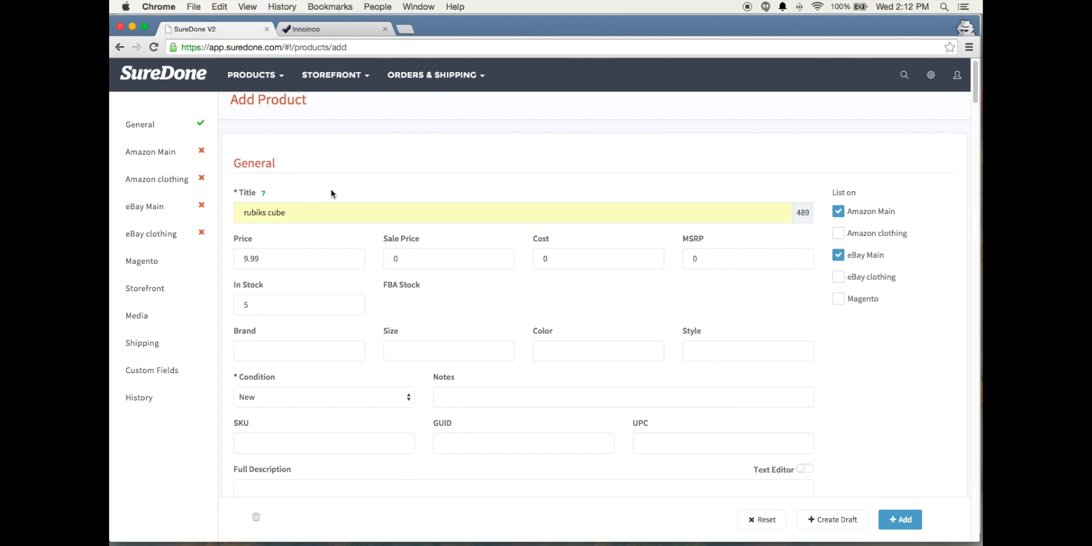
drag(243, 212, 306, 214)
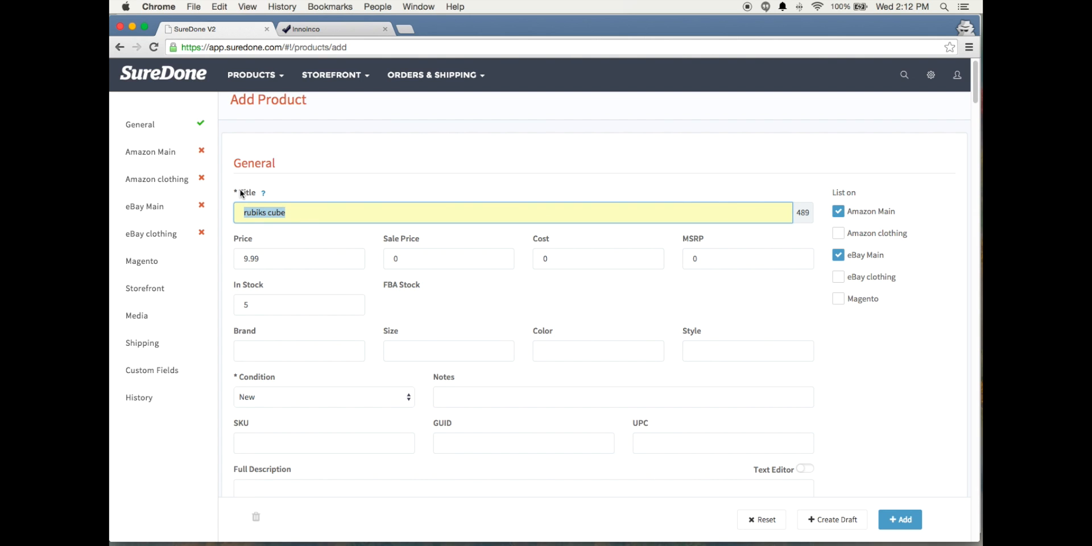
click(349, 186)
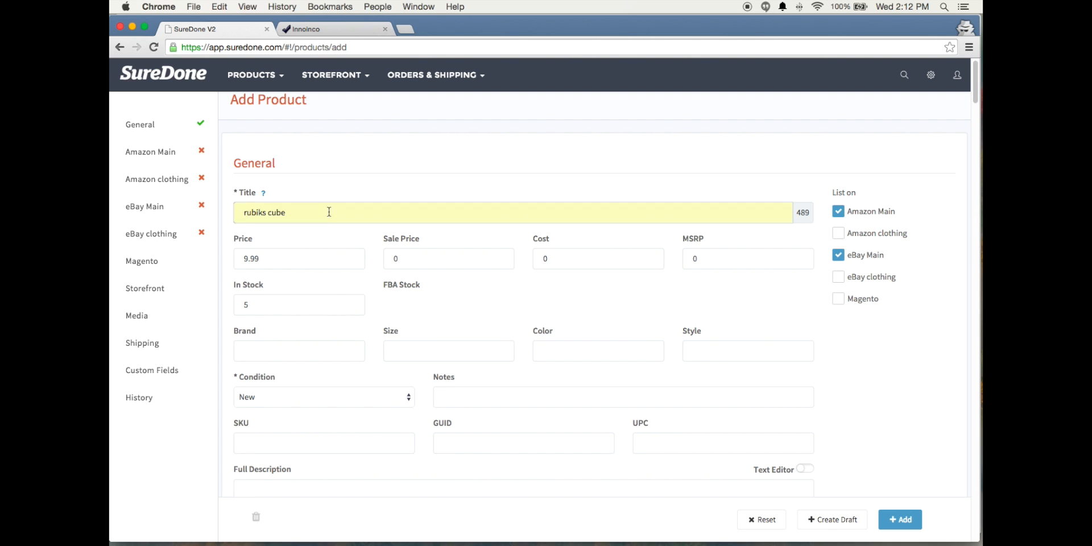
Give the product its own Amazon Title "Rubiks Cube" in the Amazon Main section
click(160, 153)
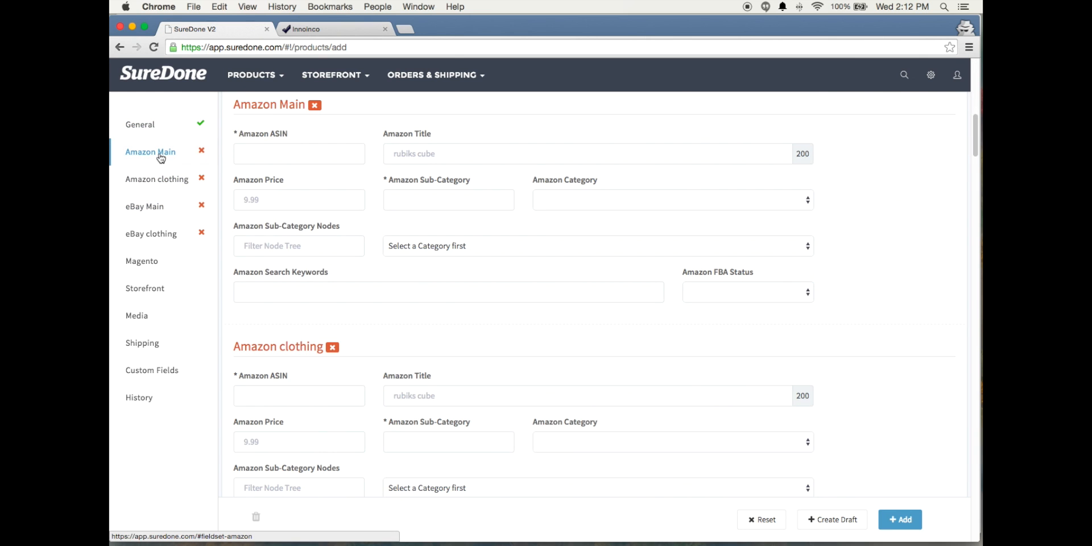
click(390, 155)
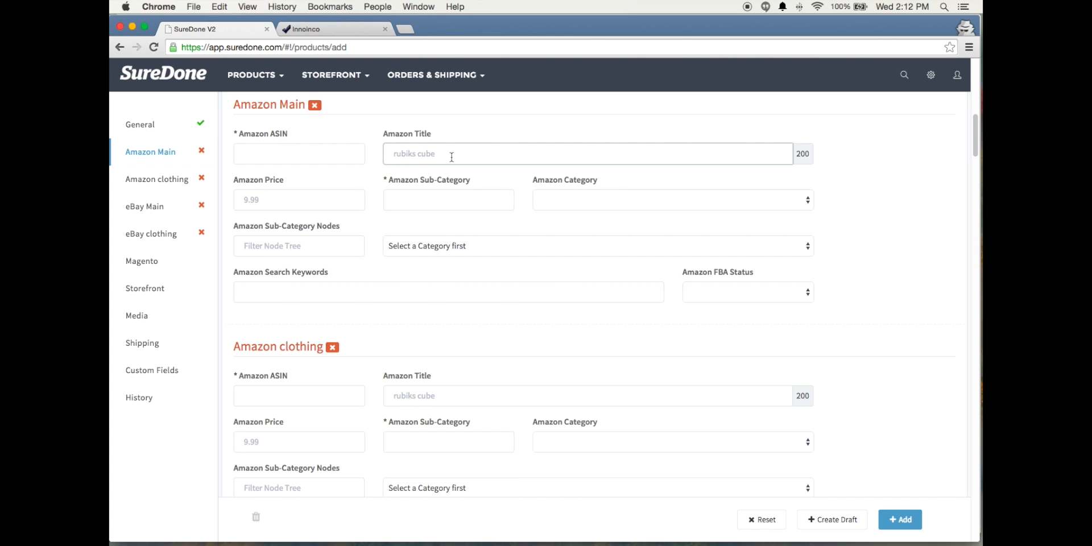
click(424, 157)
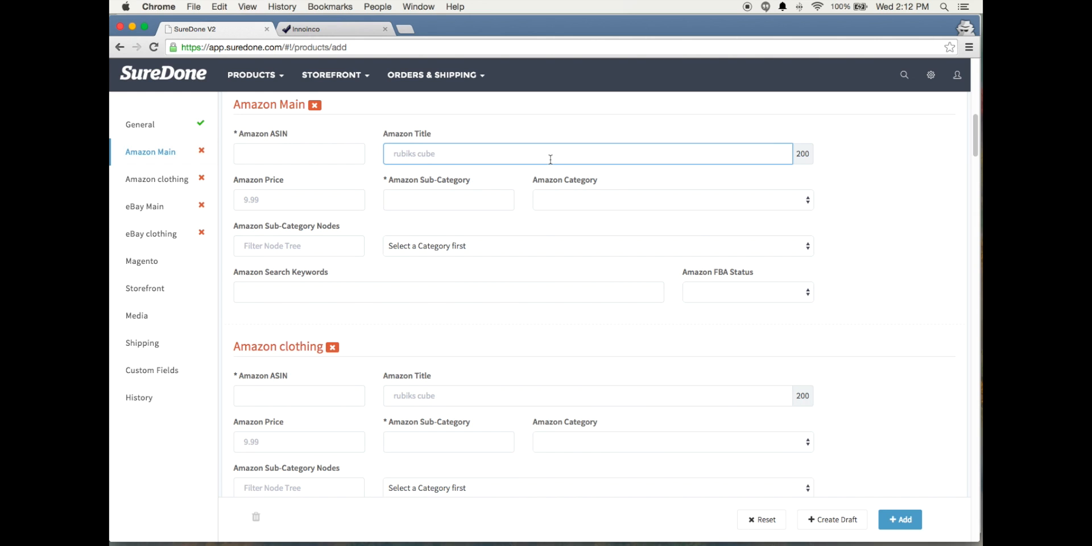
text(Rubiks Cube)
Compare the title field in the eBay Main section with the product title in the General section
click(171, 211)
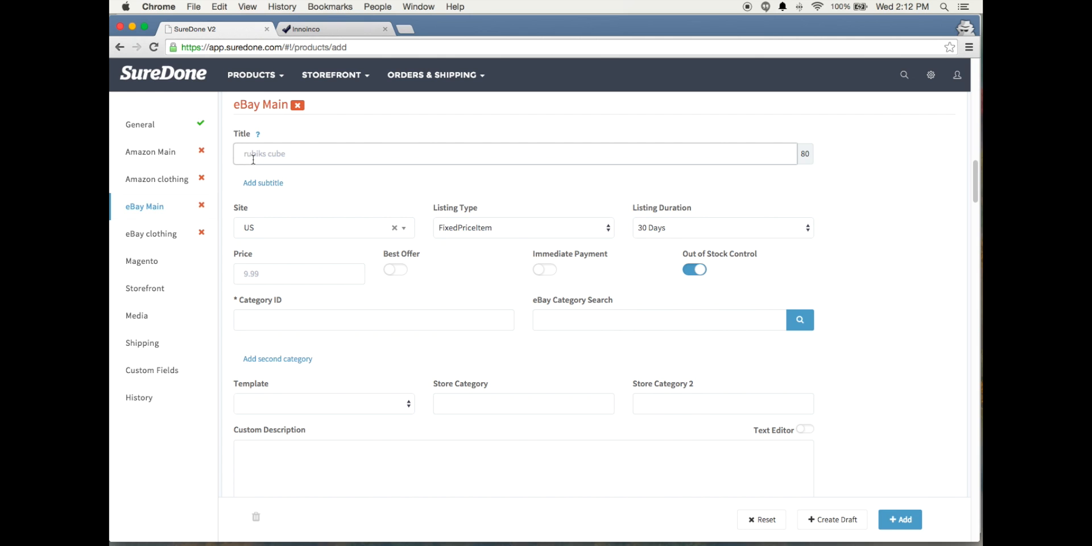
click(144, 126)
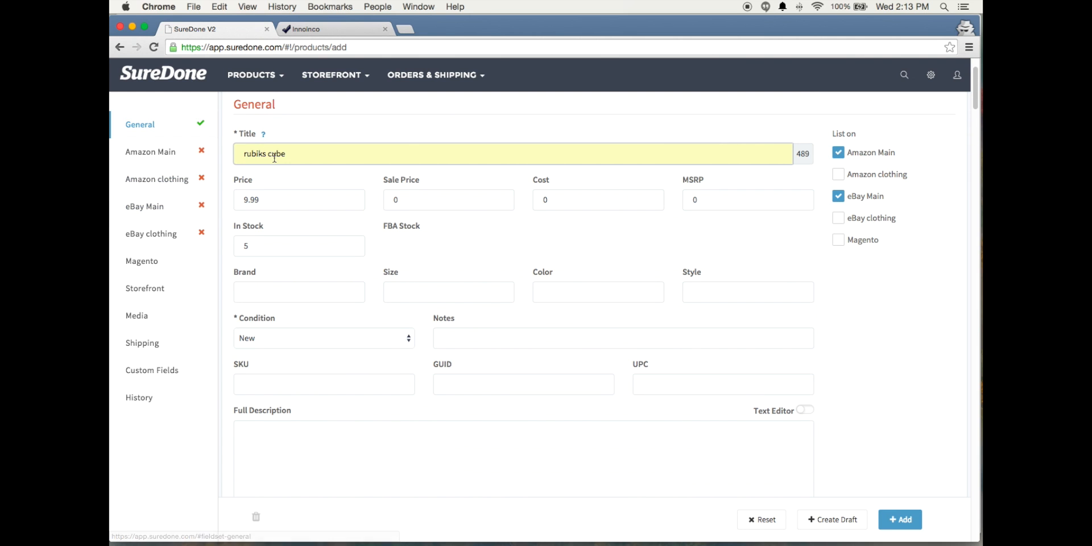
drag(291, 154, 242, 153)
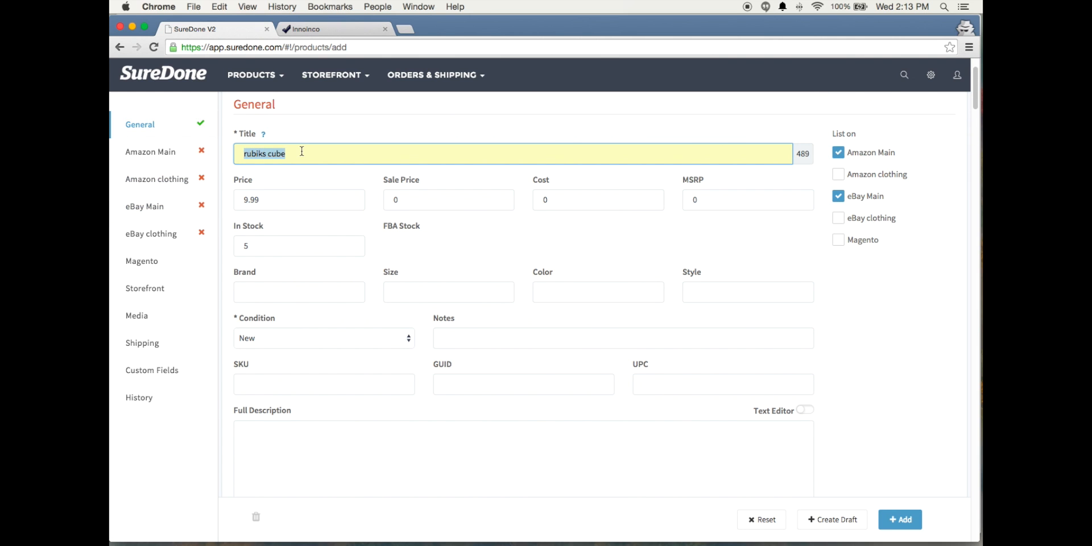
click(453, 230)
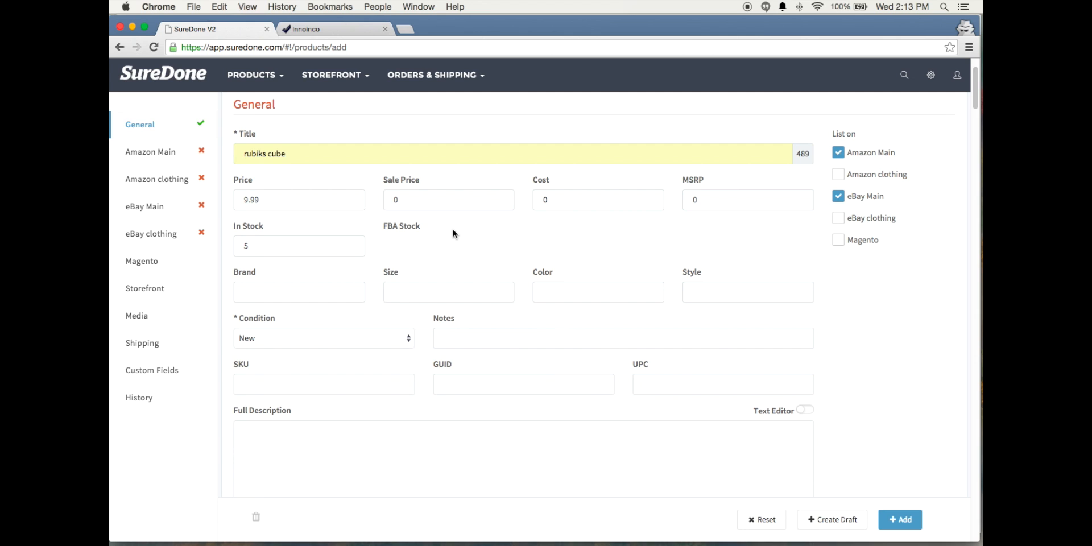
Set the new product's brand to Rubiks, its size to 8 and its color to Blue in the General section
click(433, 285)
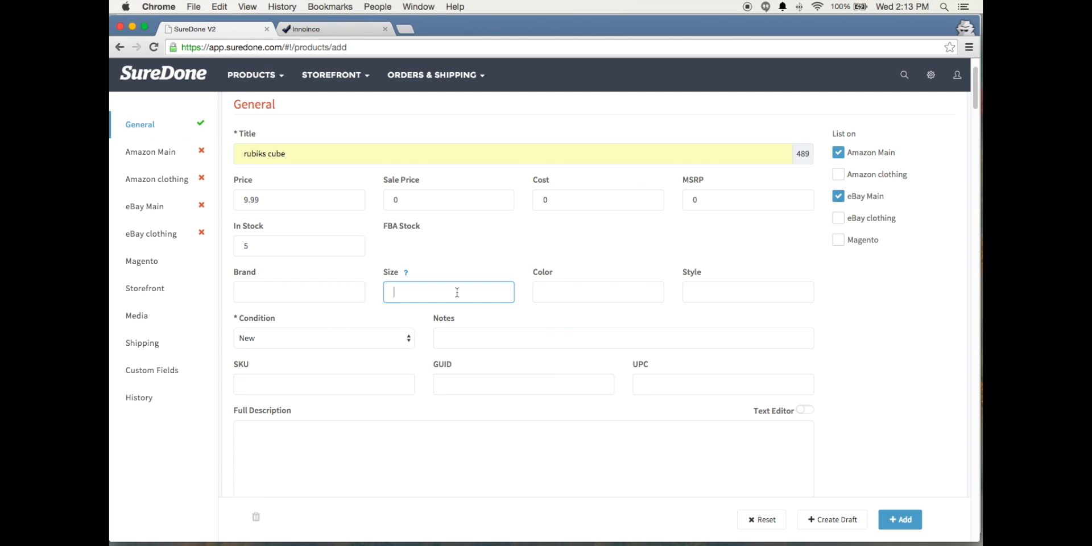
click(273, 291)
text(Rubiks)
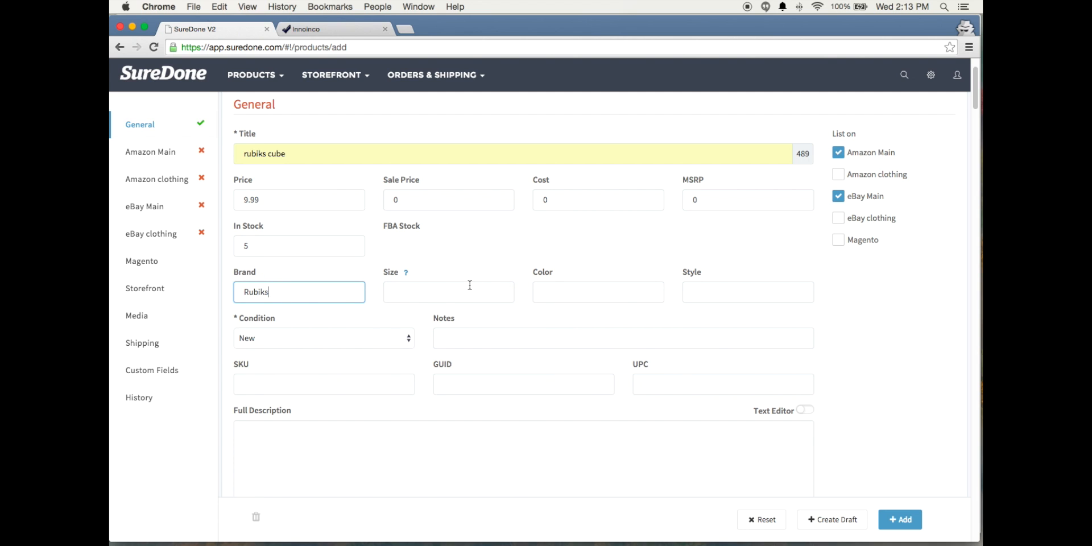
click(470, 286)
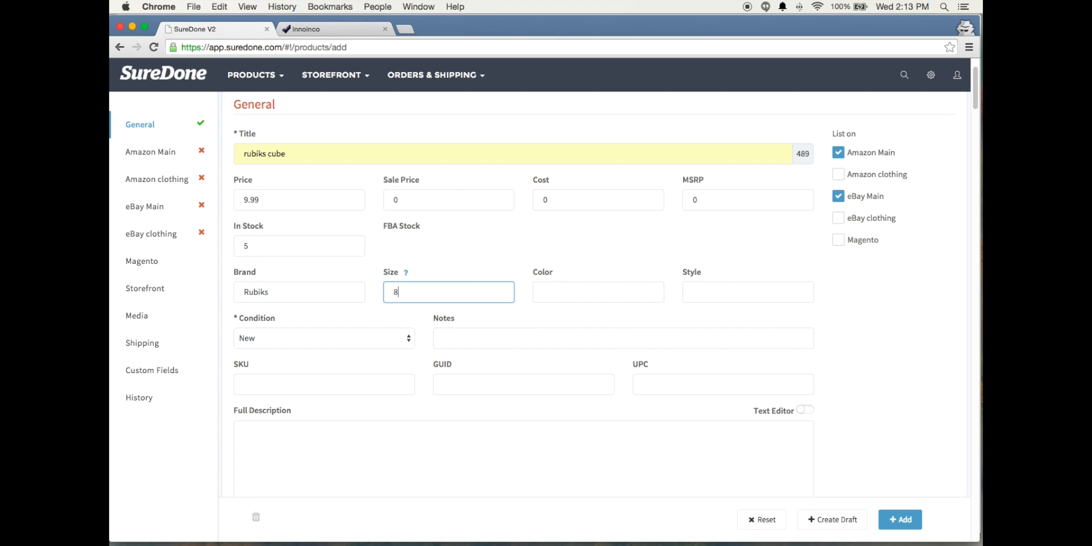
click(560, 293)
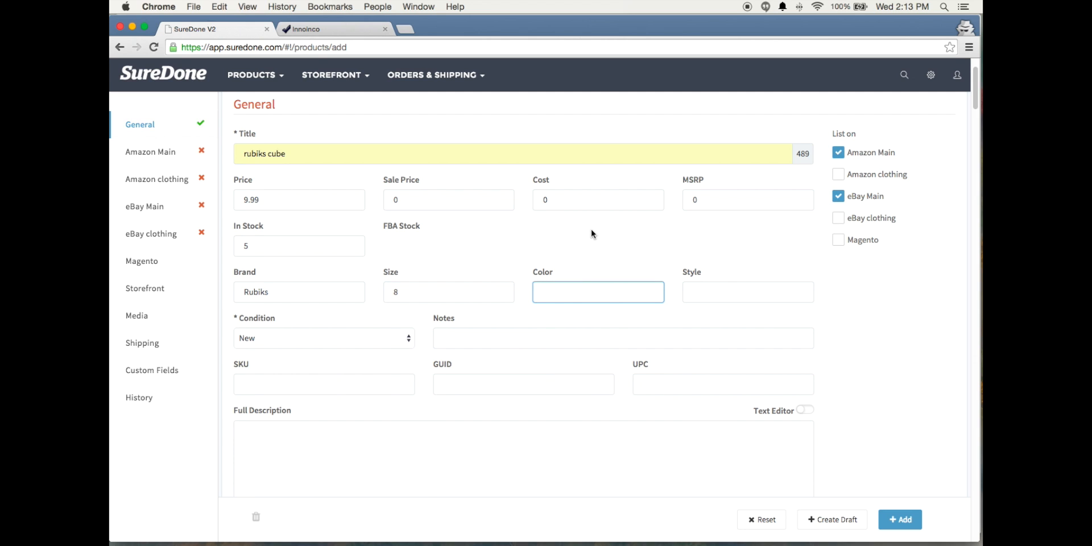
text(Blue)
click(494, 264)
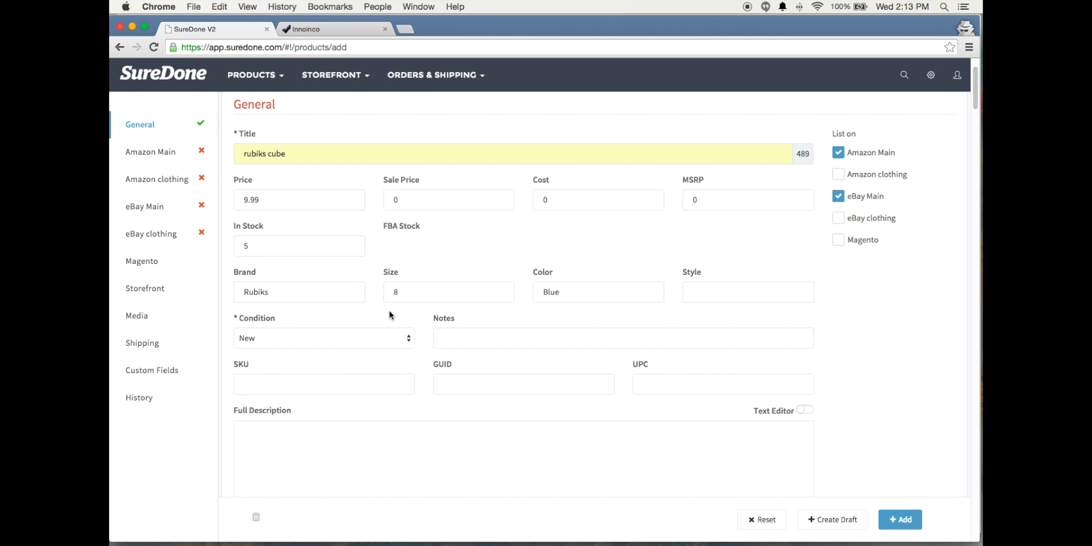
Paste the ASIN B004FG0ZWI as the product's Amazon ASIN in the Amazon Main section
scroll(345, 338, down, 10)
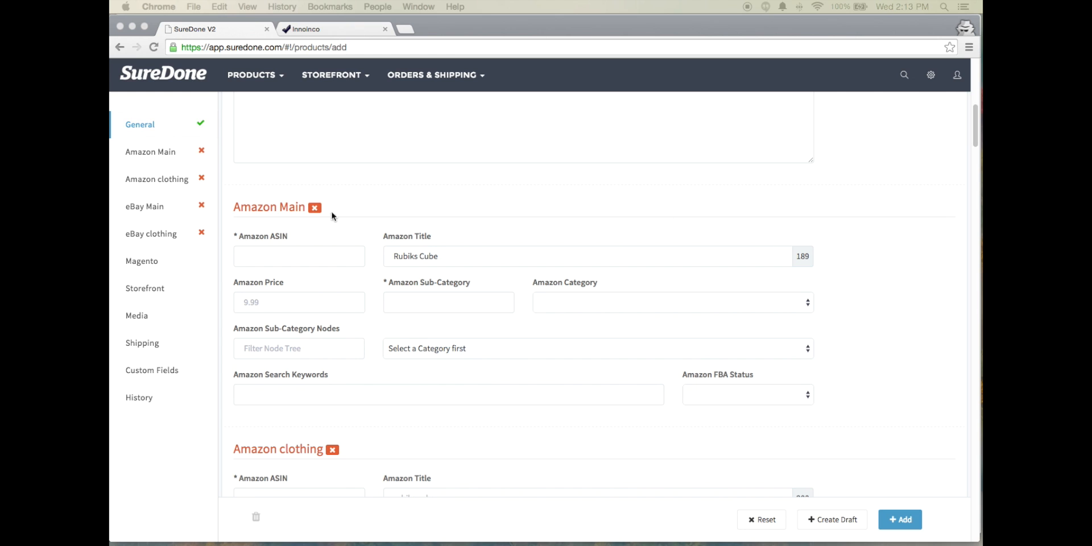
click(297, 261)
right_click(297, 261)
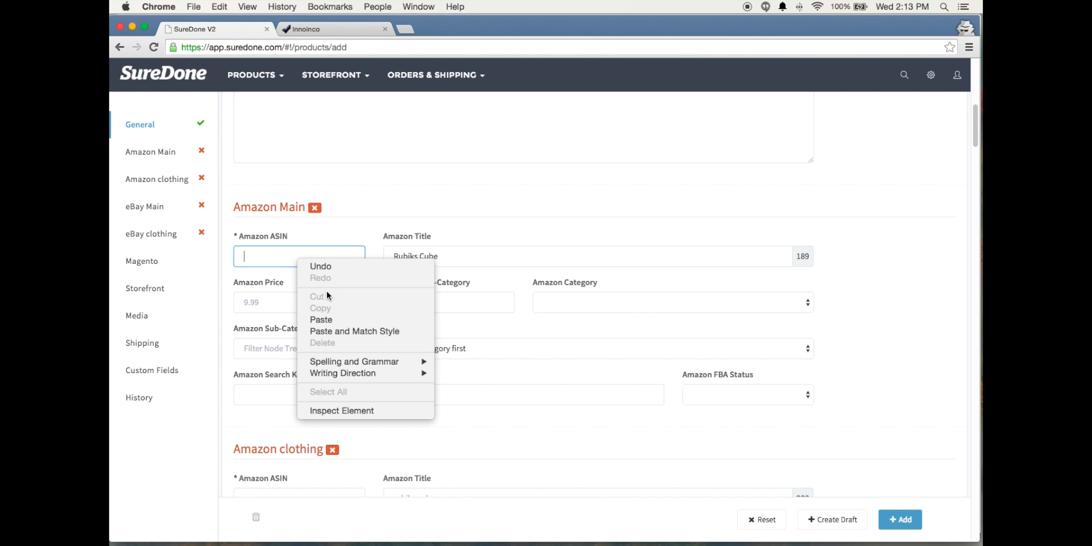
click(333, 318)
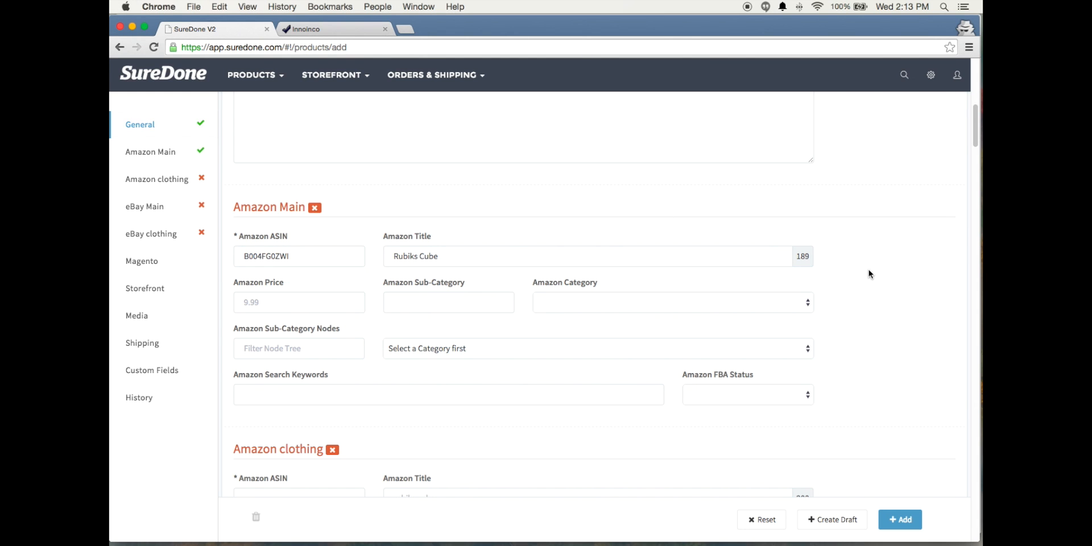
Set the Amazon Category to Toys & Games and clear the Amazon ASIN in the Amazon Main section
click(599, 309)
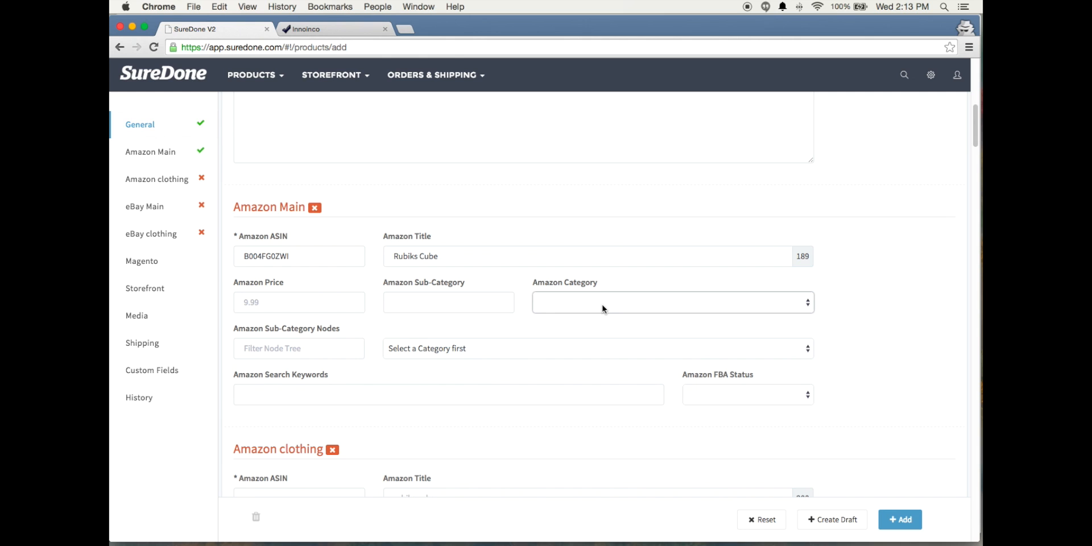
click(603, 305)
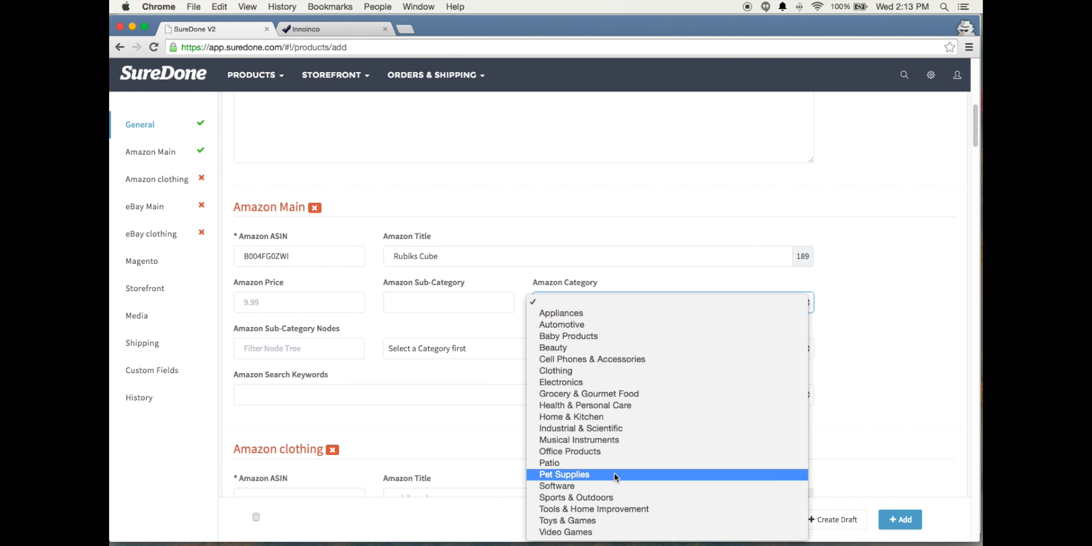
click(605, 519)
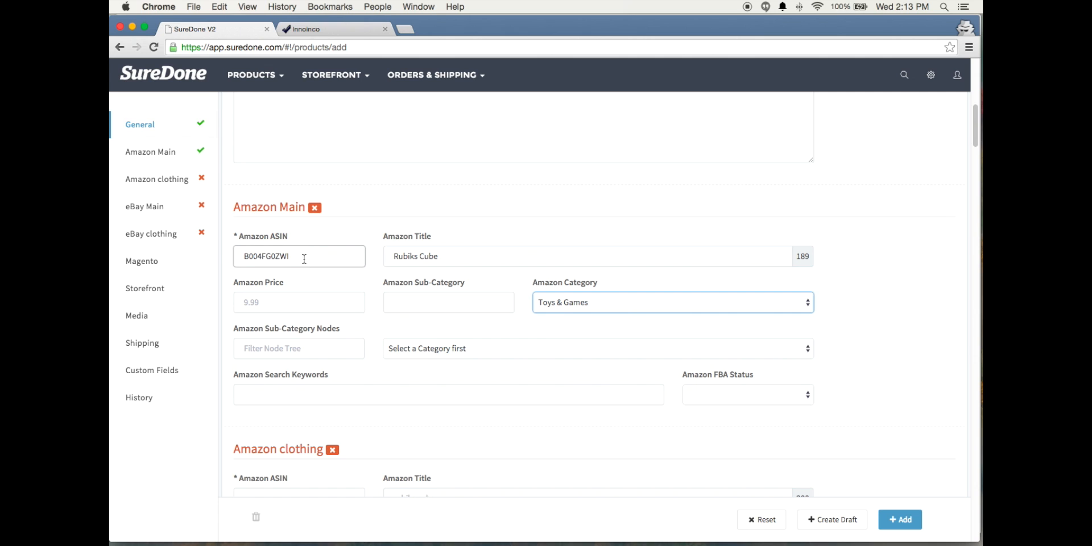
drag(303, 256, 227, 254)
key(BackSpace)
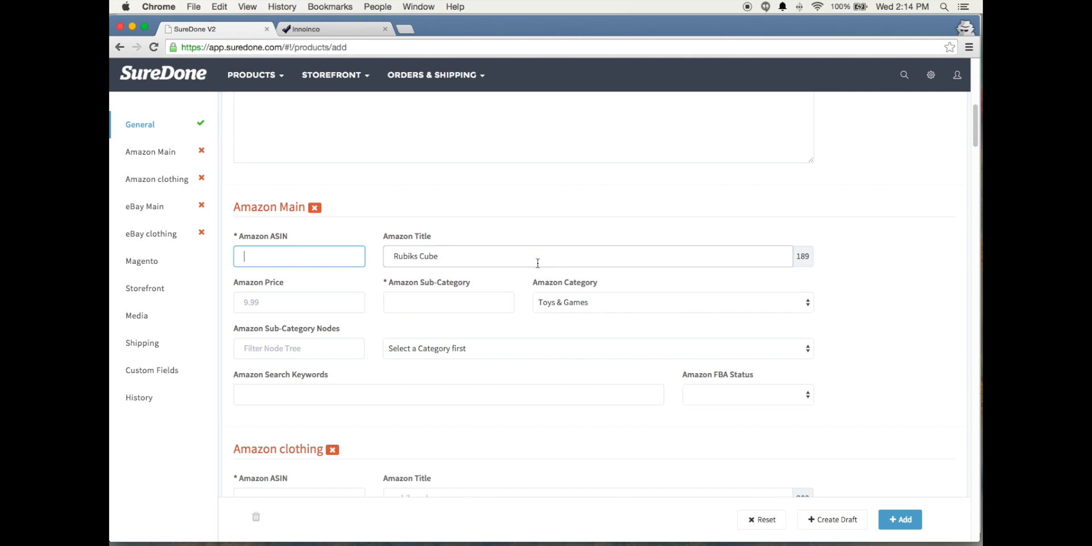
Filter the Amazon sub-category nodes by "Brain Teaser" and choose Toys & Games/Puzzles/Brain Teasers/Puzzle Boxes
click(272, 351)
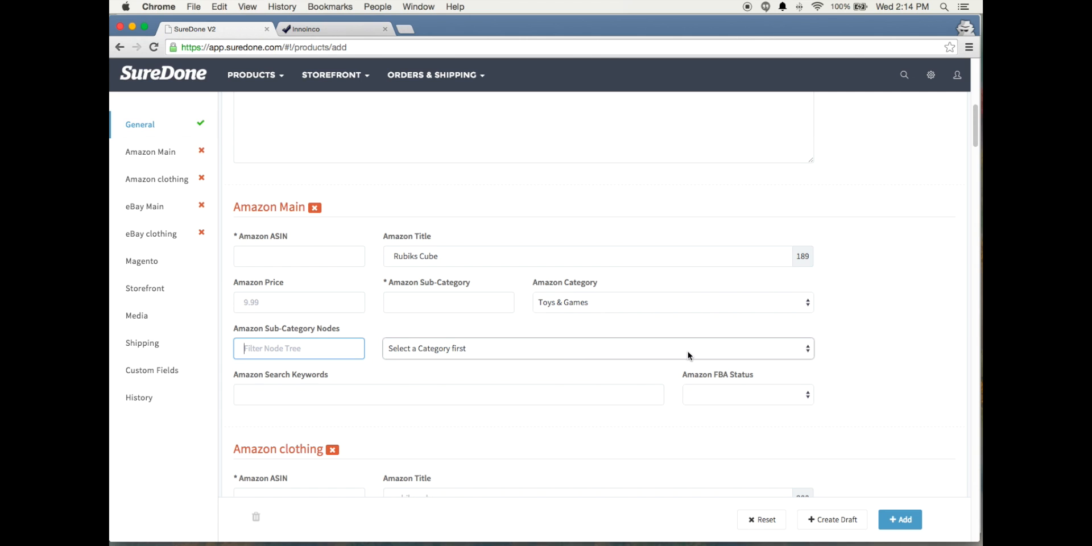
text(Brain Teaser)
click(808, 350)
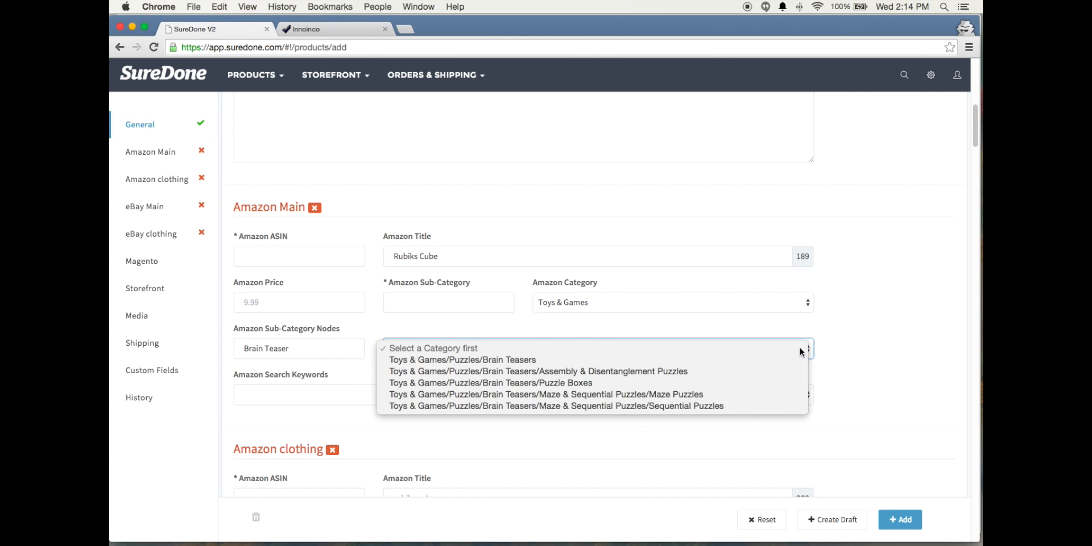
click(541, 383)
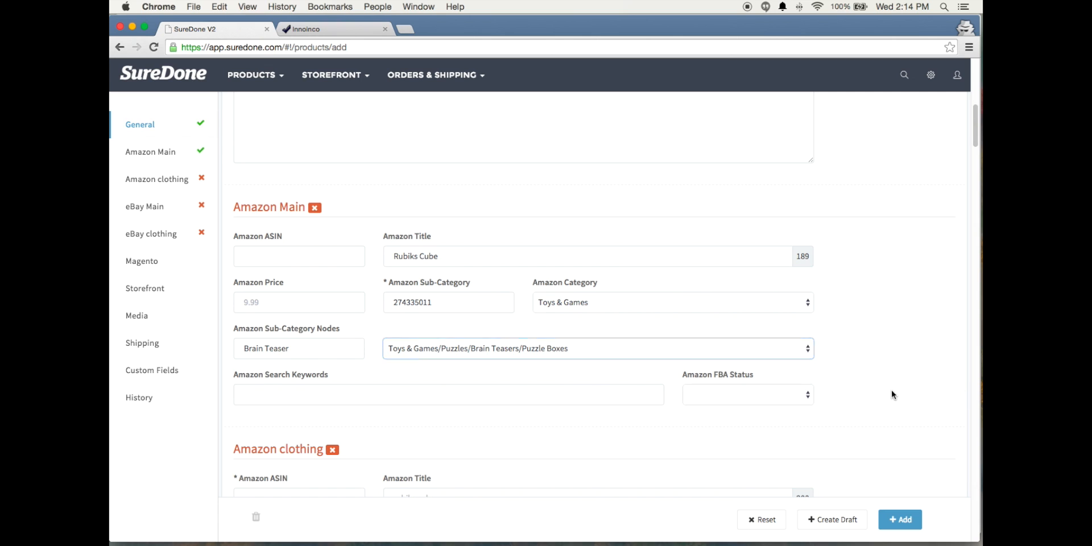
Set a separate Amazon Price of 10.99 for the product in the Amazon Main section
click(245, 300)
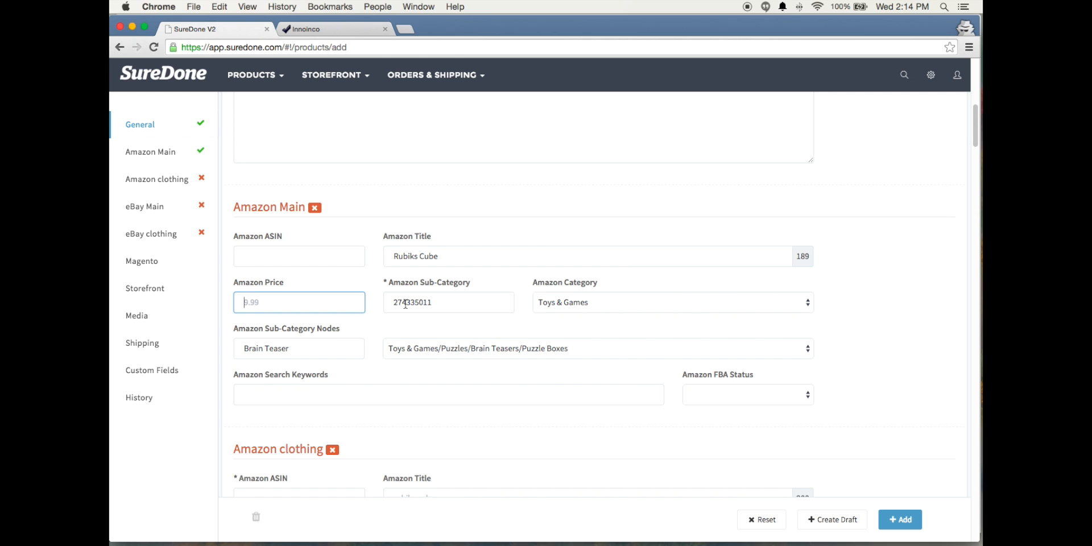
text(10.99)
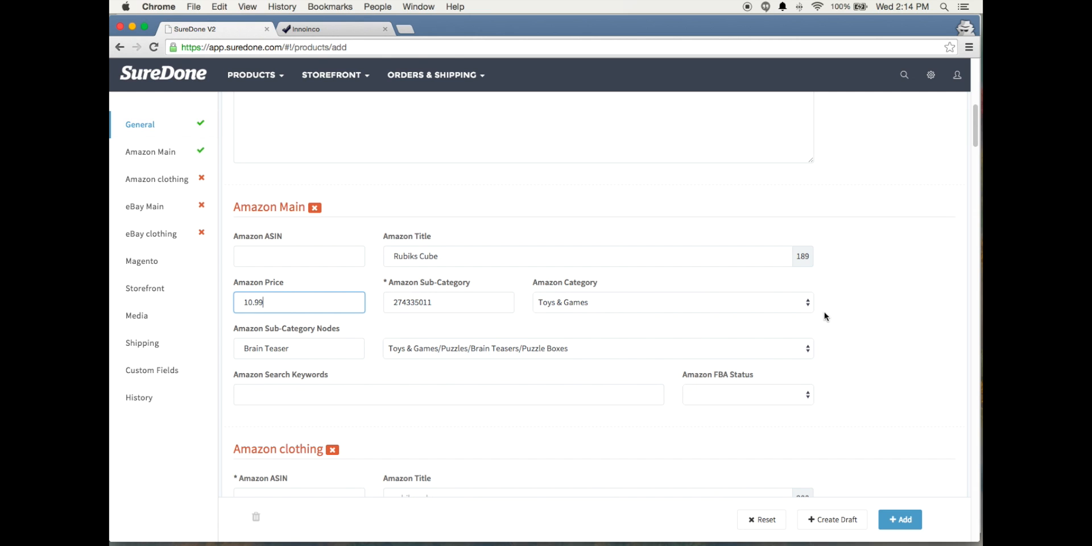
click(843, 346)
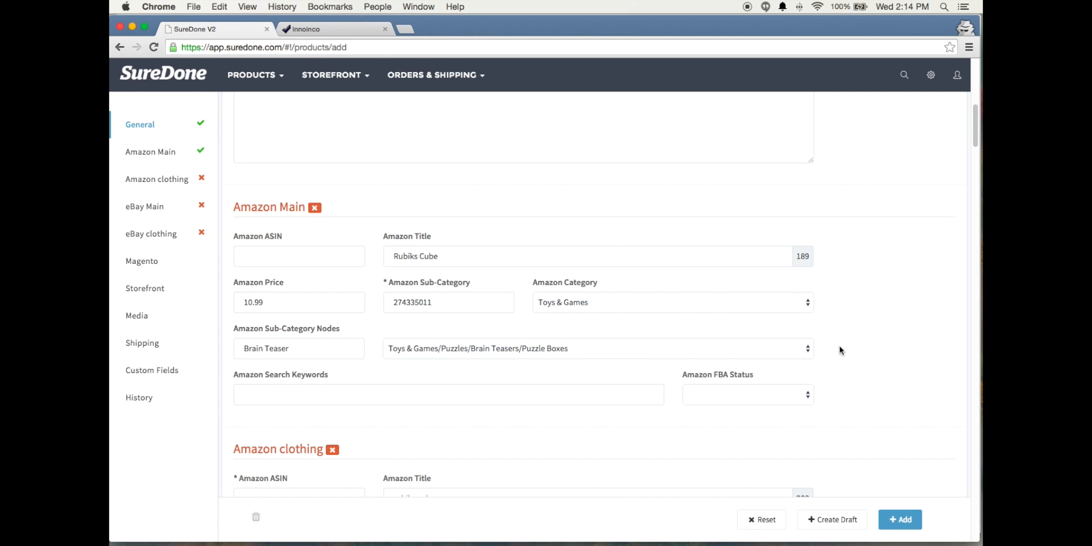
Review the remaining Amazon Main fields and the available listing types in the eBay Main section
scroll(760, 356, down, 1)
scroll(760, 359, down, 2)
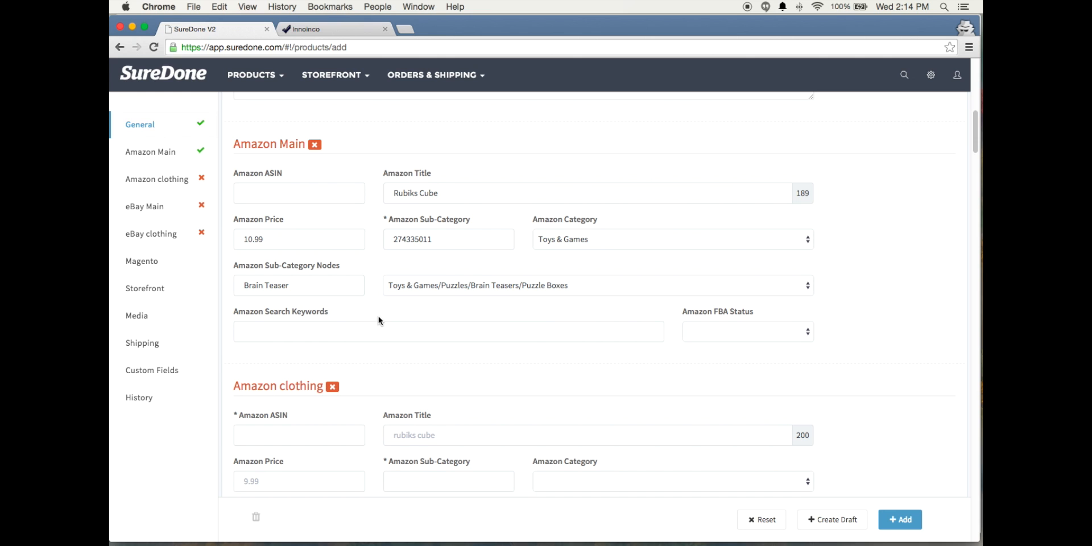
scroll(429, 343, down, 1)
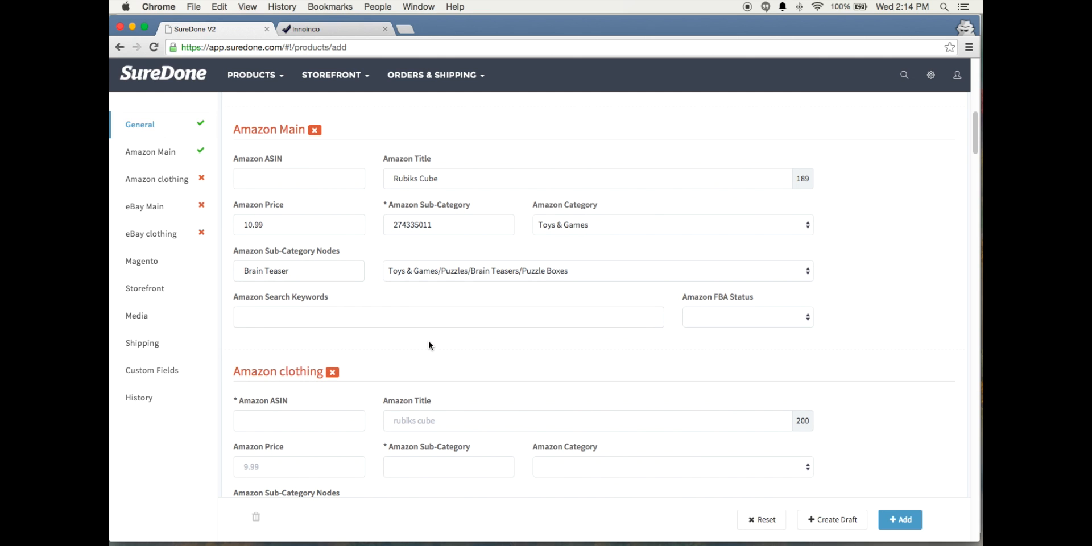
click(157, 210)
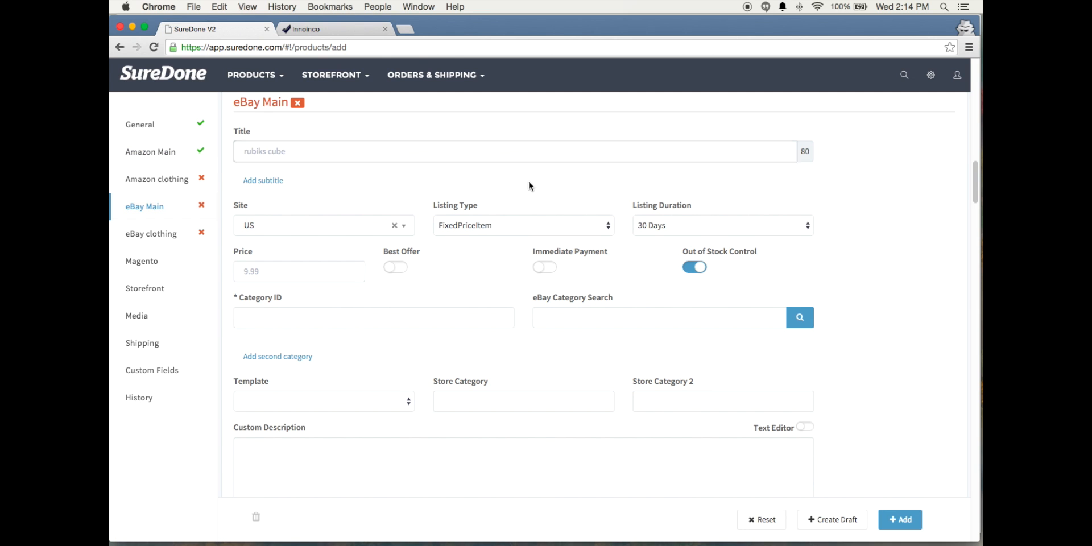
scroll(466, 208, down, 2)
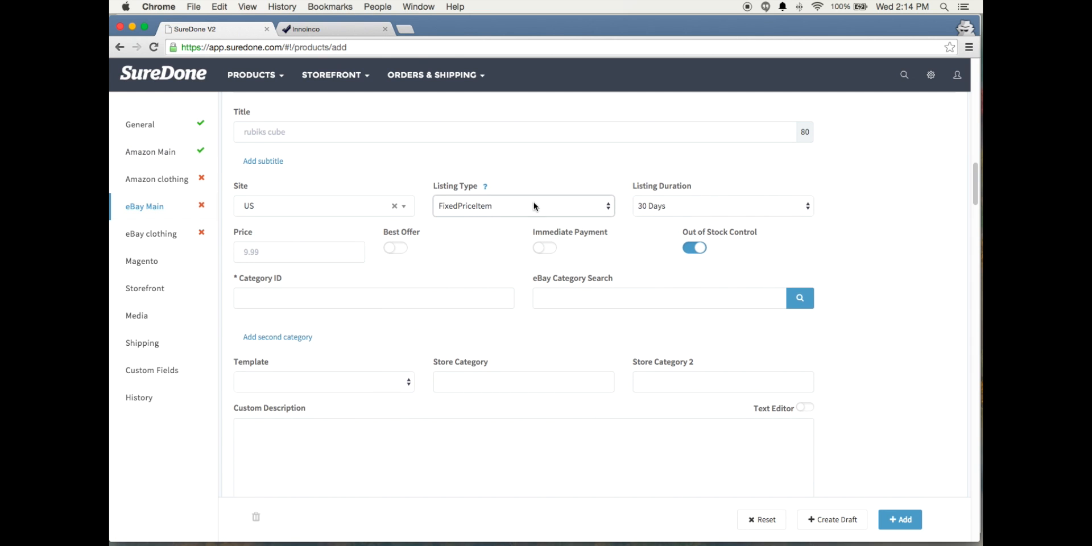
click(504, 205)
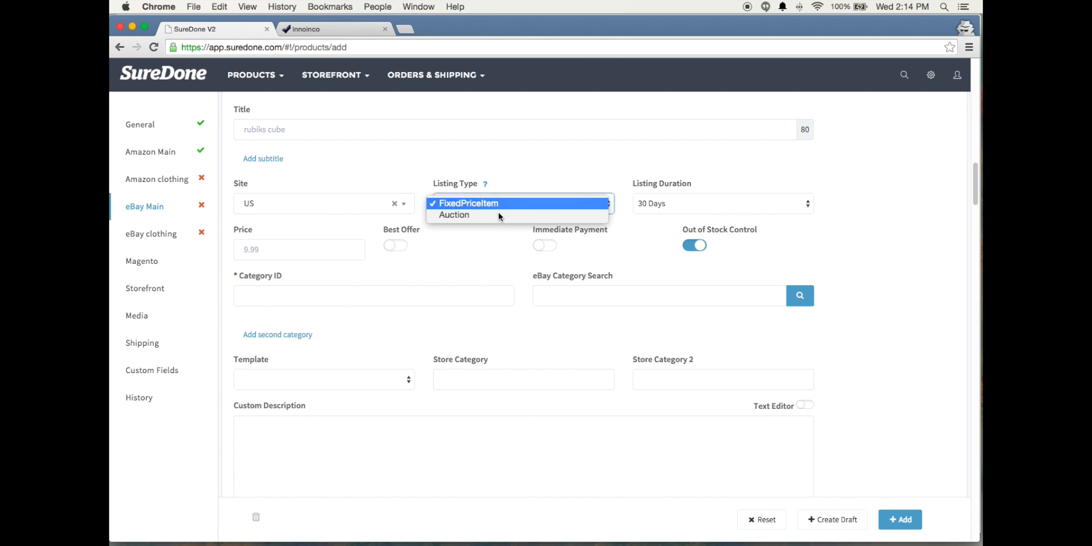
click(944, 214)
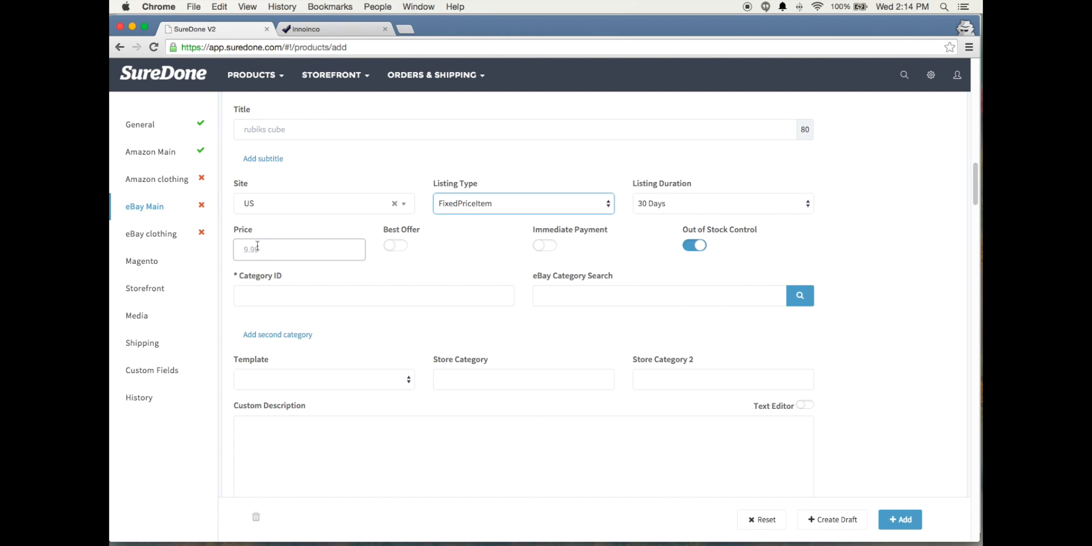
Search the eBay categories for "brain teaser" and assign Toys & Hobbies > Puzzles > 1970-Now > Cube, Twist Puzzles
click(281, 297)
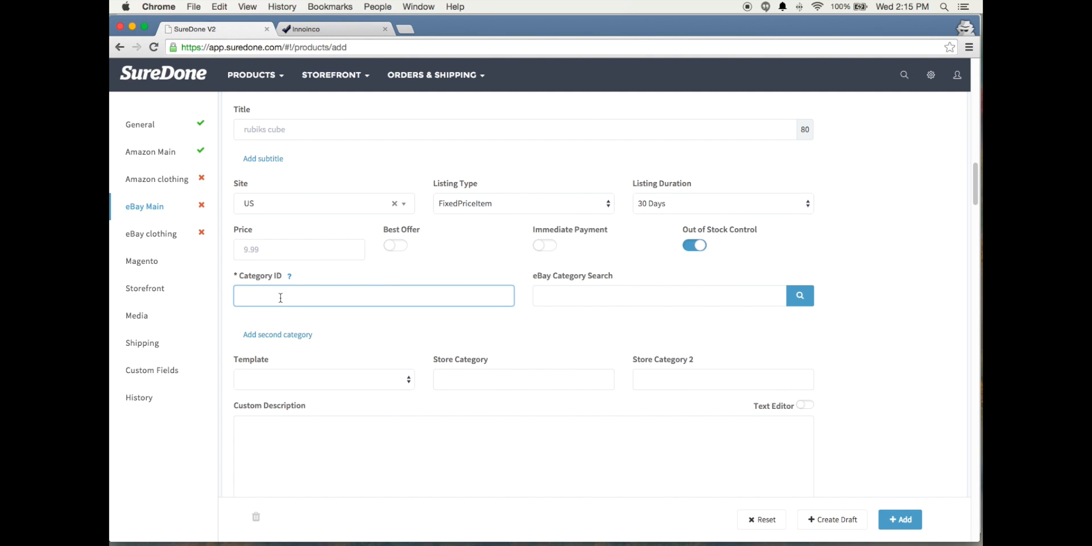
click(671, 299)
text(brai)
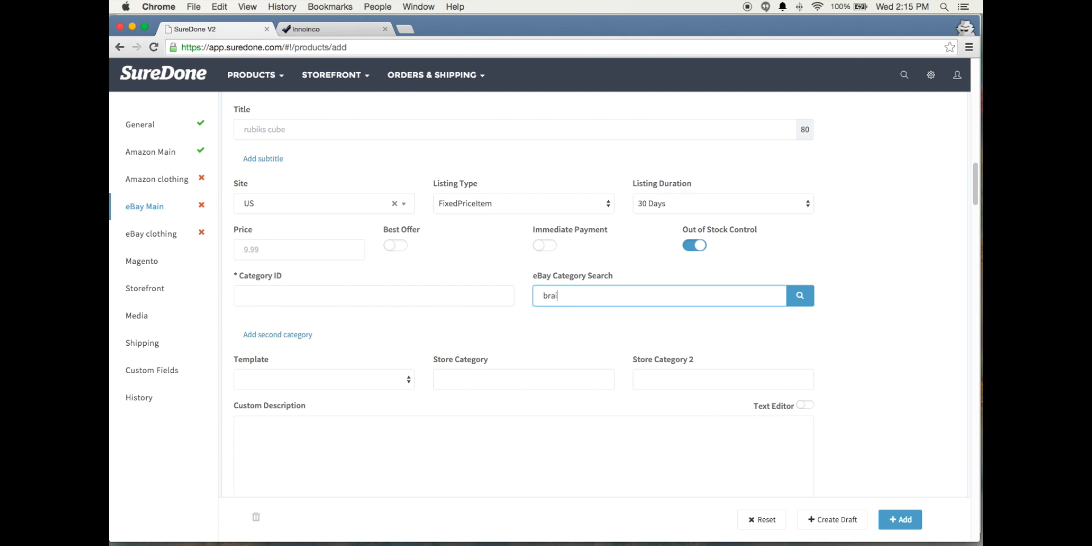
text(n teasser)
click(797, 295)
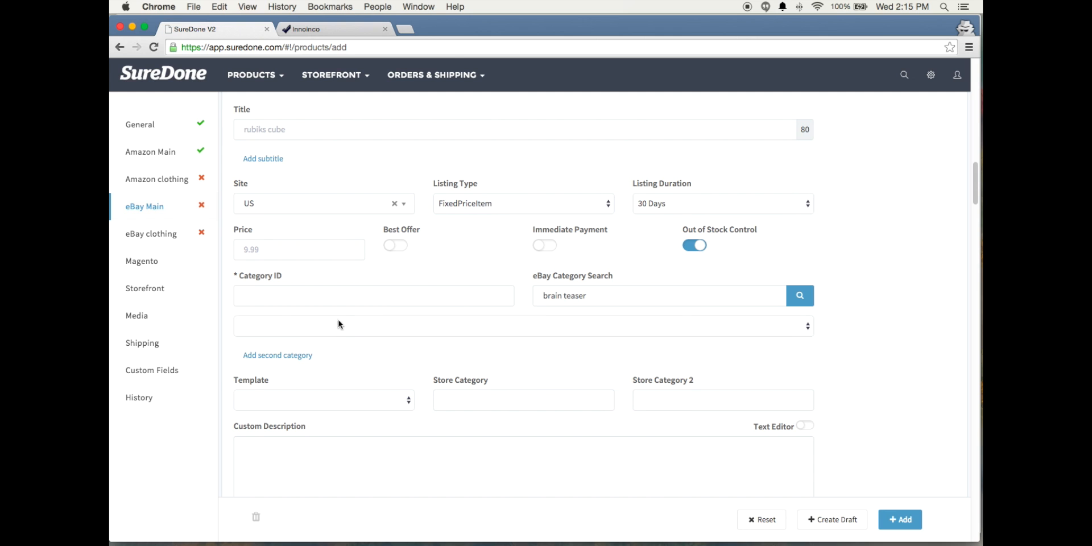
click(807, 327)
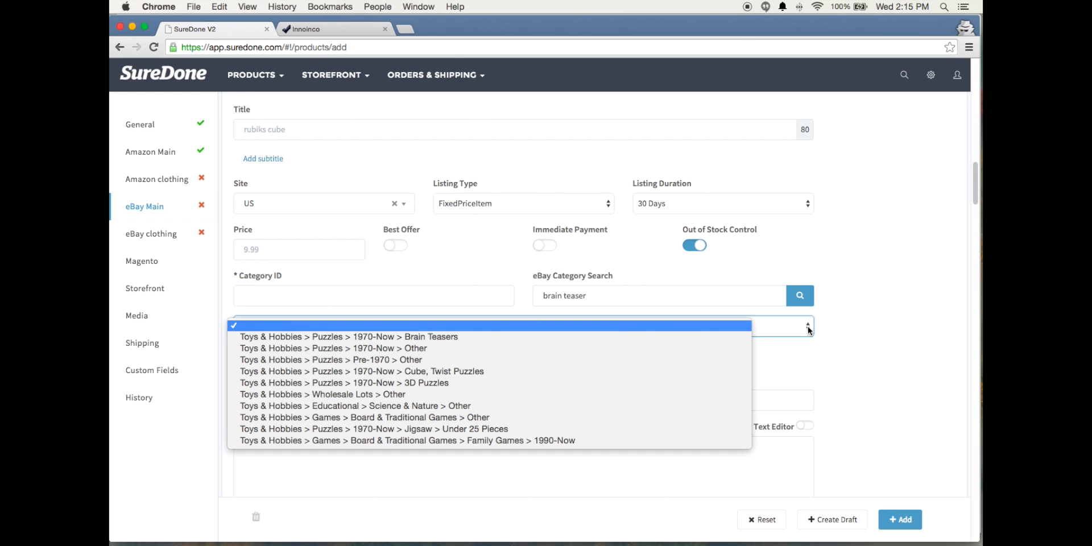
click(461, 371)
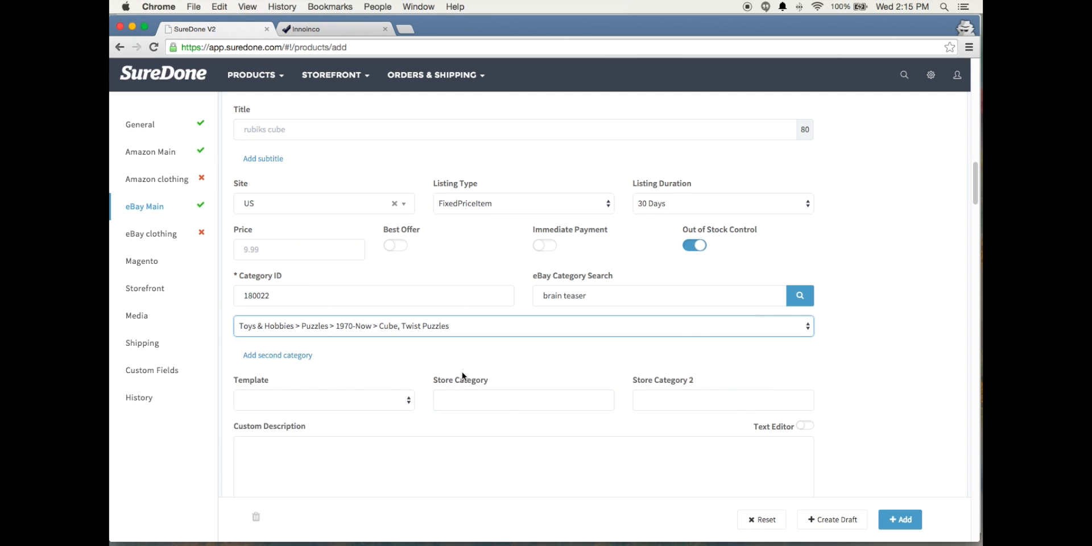
Examine the recommended eBay item specifics for the chosen category and compare their Brand with the one in the General section
click(273, 297)
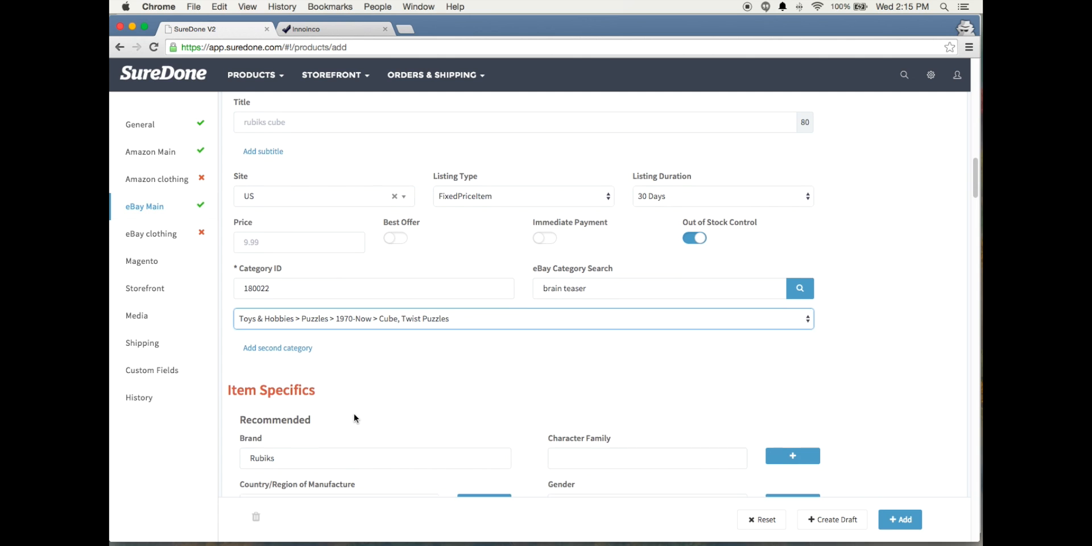
scroll(354, 414, down, 3)
scroll(354, 414, down, 2)
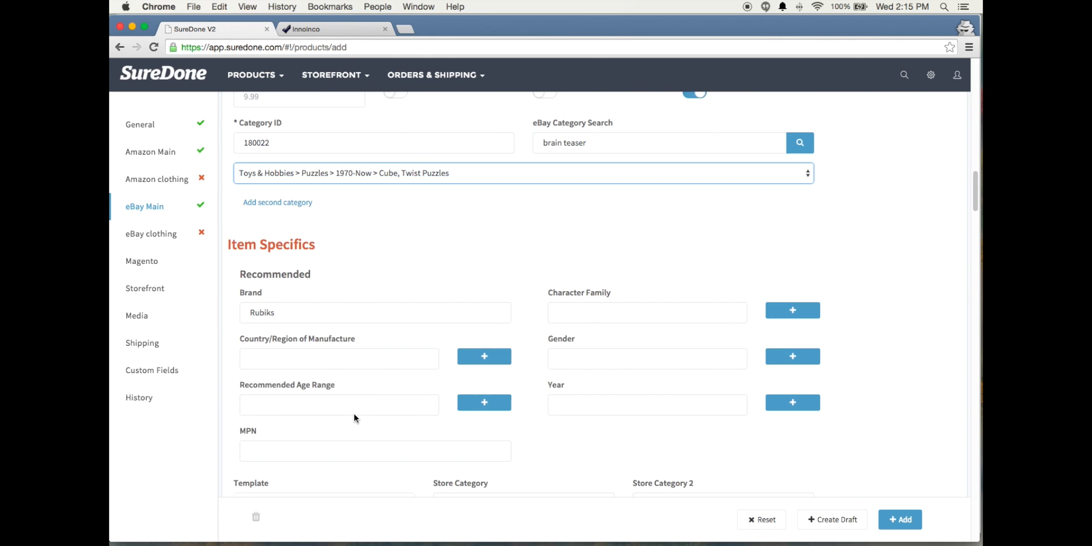
click(248, 297)
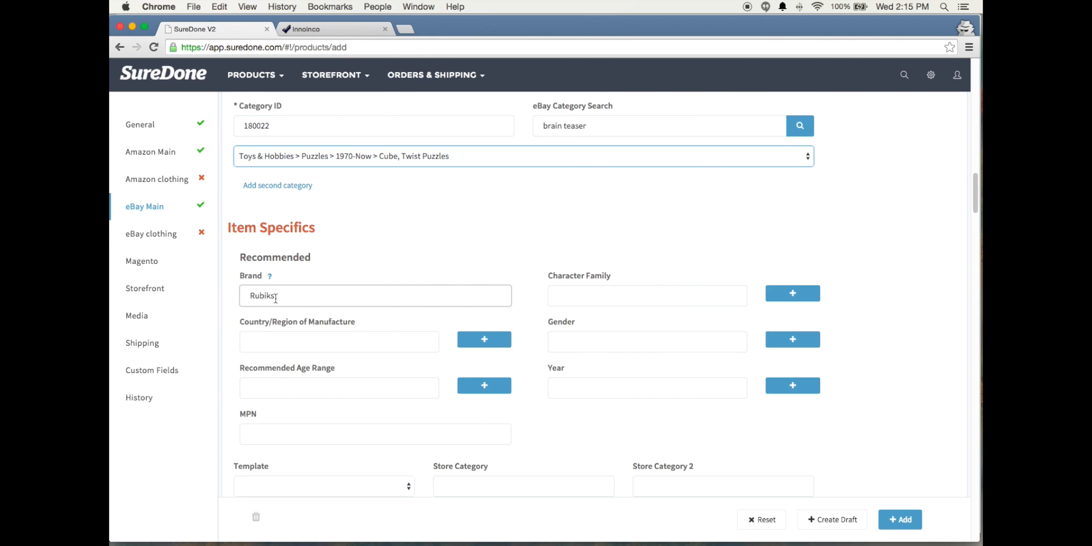
click(146, 128)
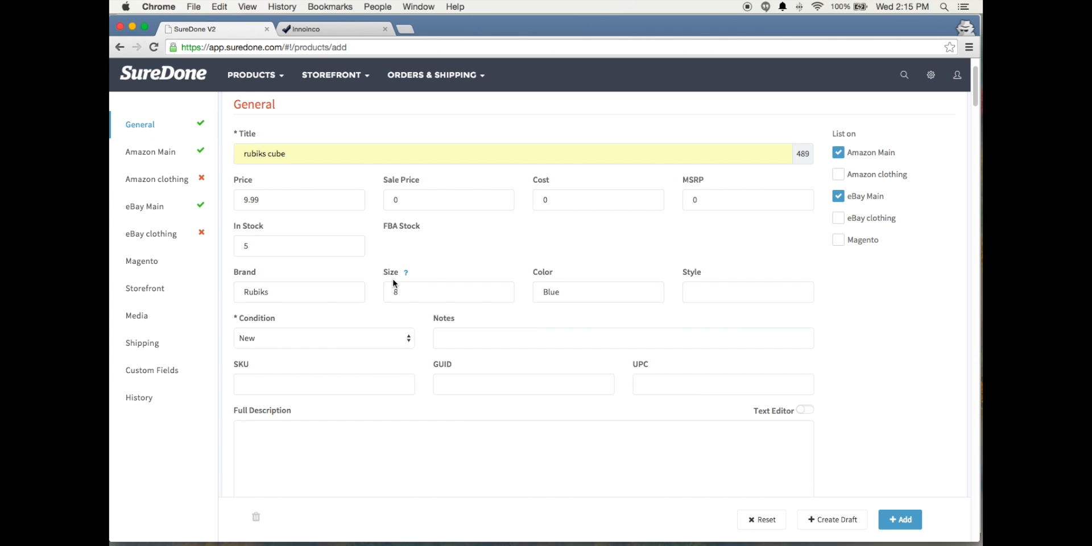
click(146, 204)
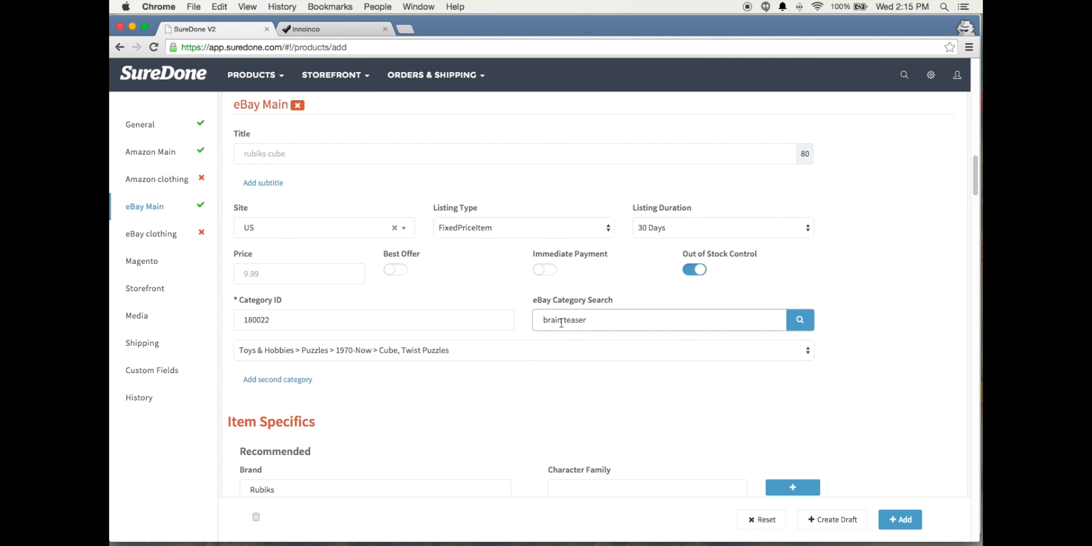
scroll(557, 323, down, 5)
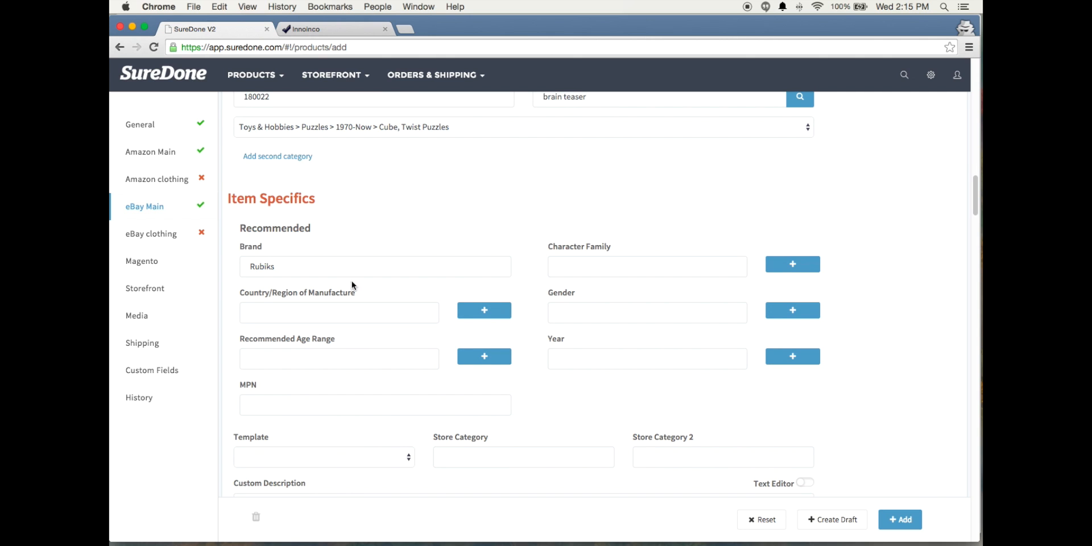
Change the Brand in the eBay Main item specifics to Rubiks Cube
click(273, 266)
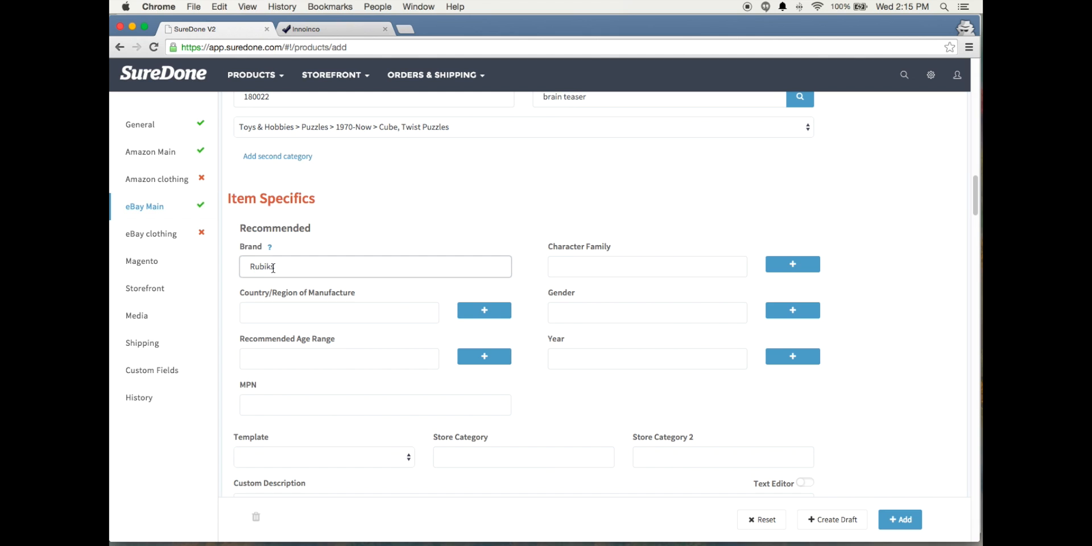
click(273, 267)
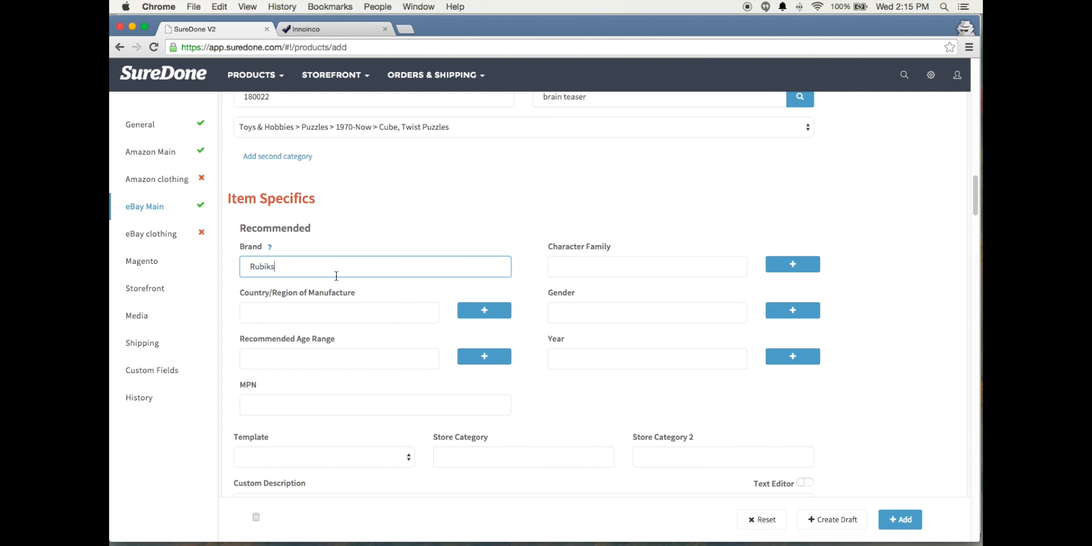
text(Cube)
click(353, 240)
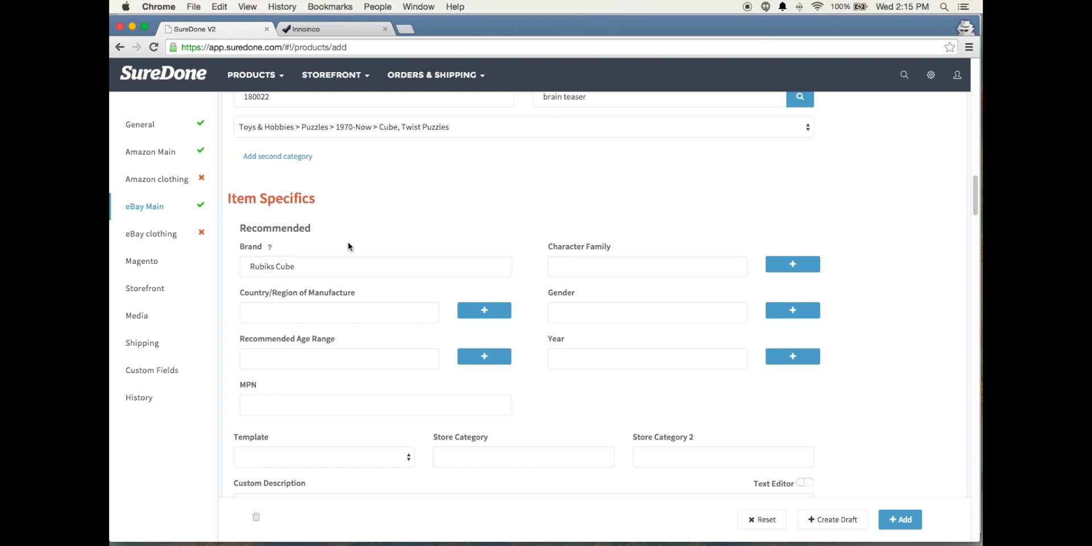
Check the Brand in the General section, then review the Amazon Main fields and the eBay Main item specifics
click(148, 130)
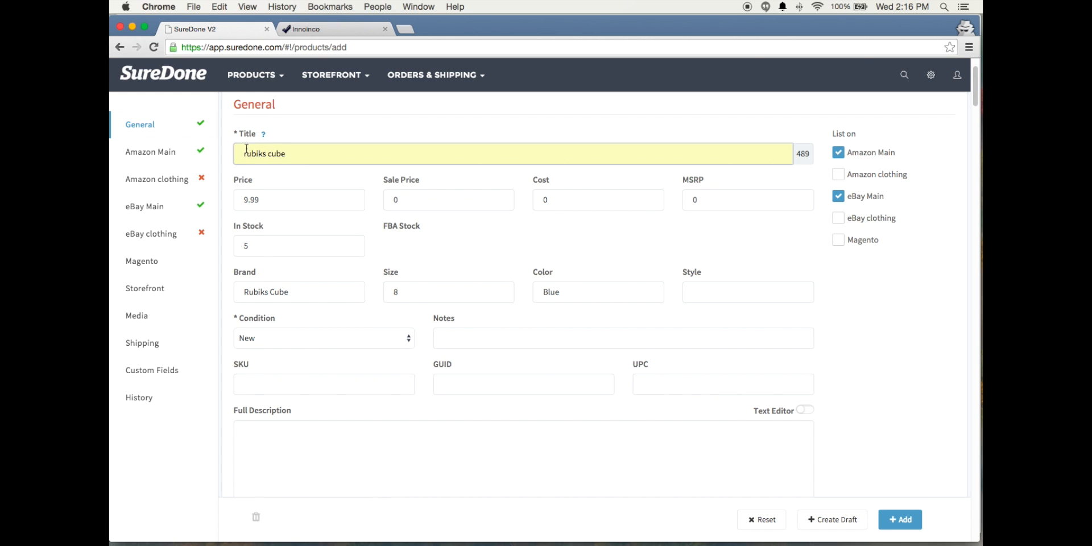
click(154, 155)
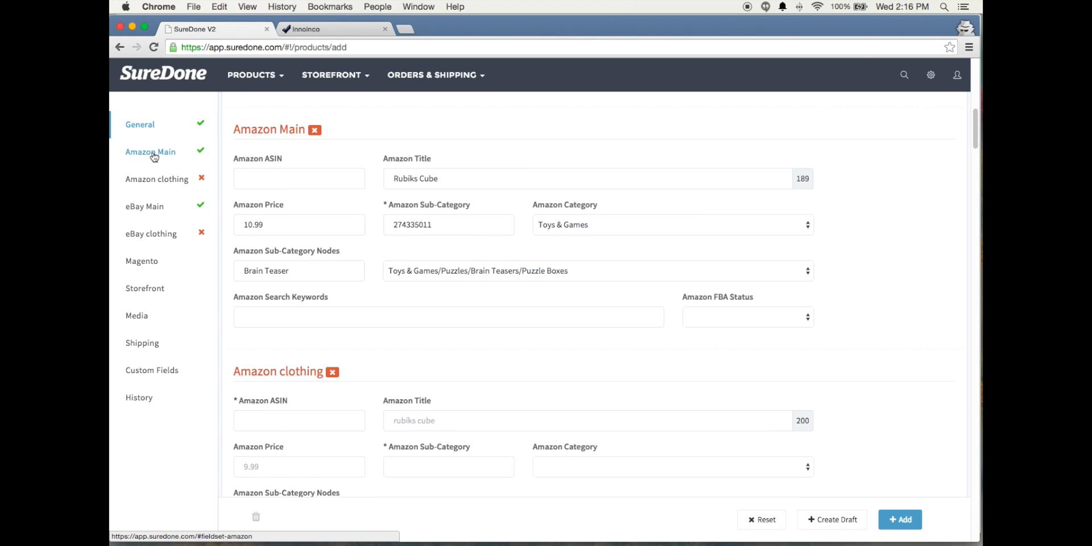
click(143, 209)
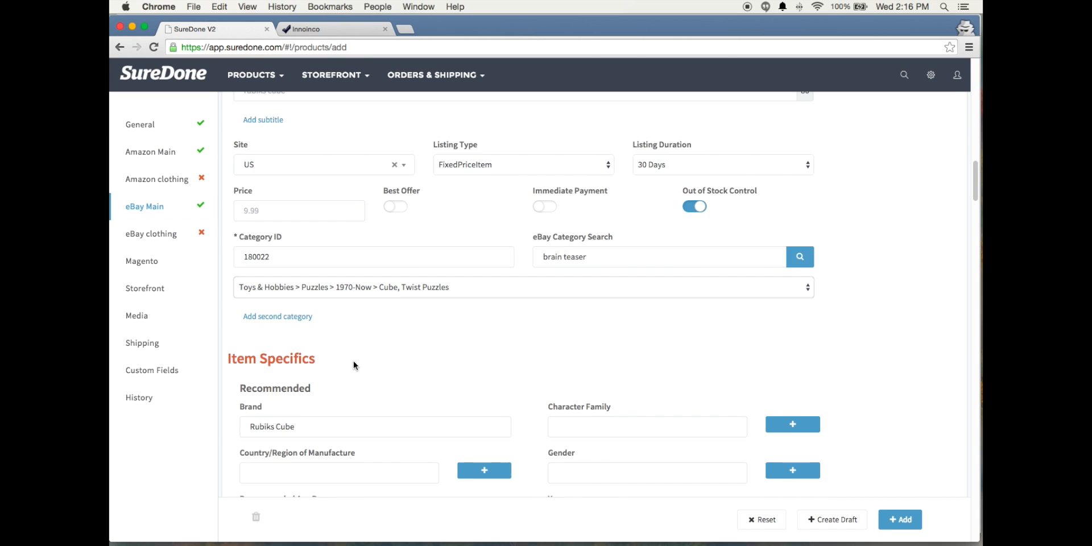
scroll(353, 365, down, 3)
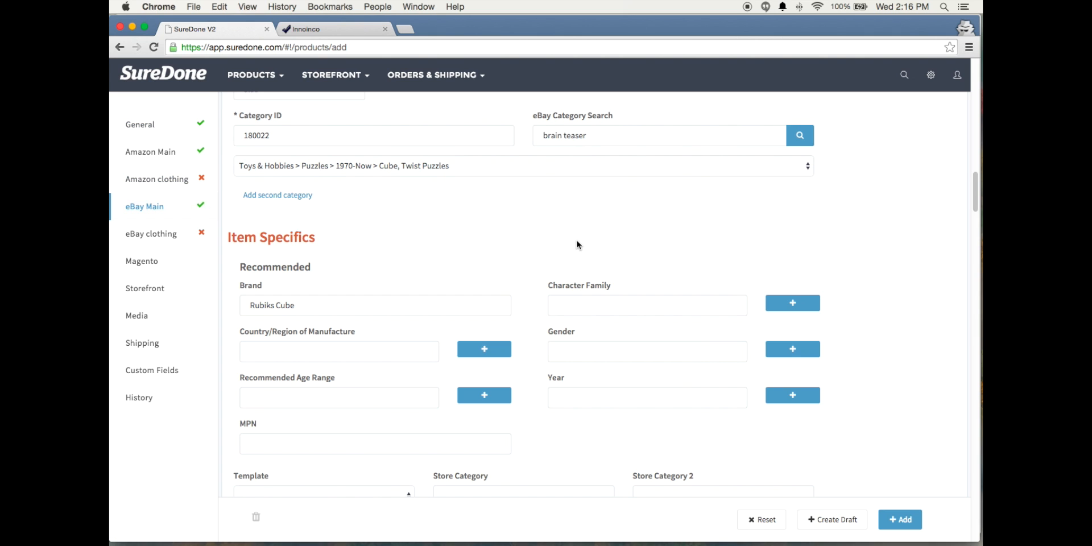
click(400, 302)
click(488, 327)
scroll(489, 333, down, 3)
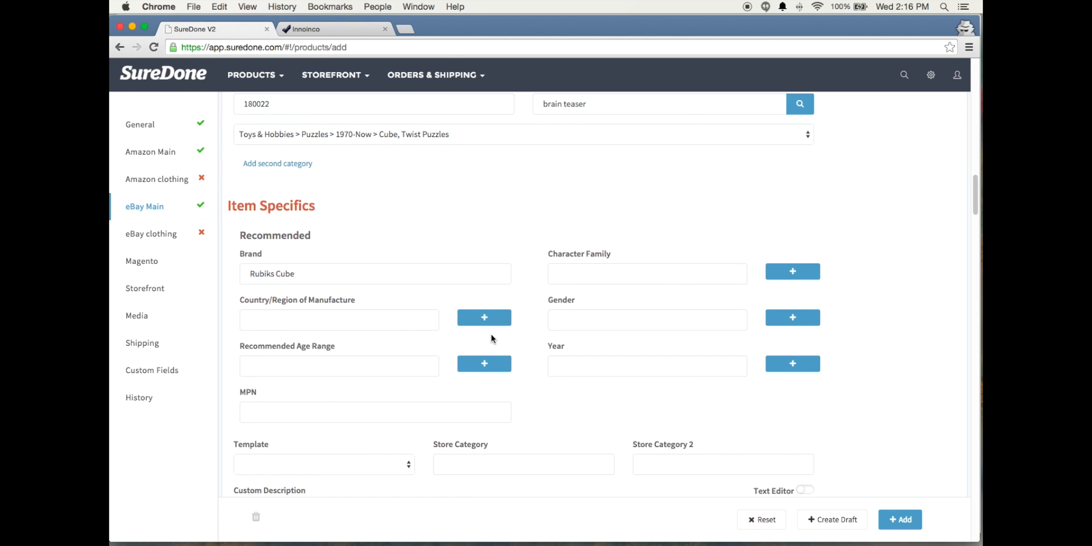
scroll(490, 340, down, 4)
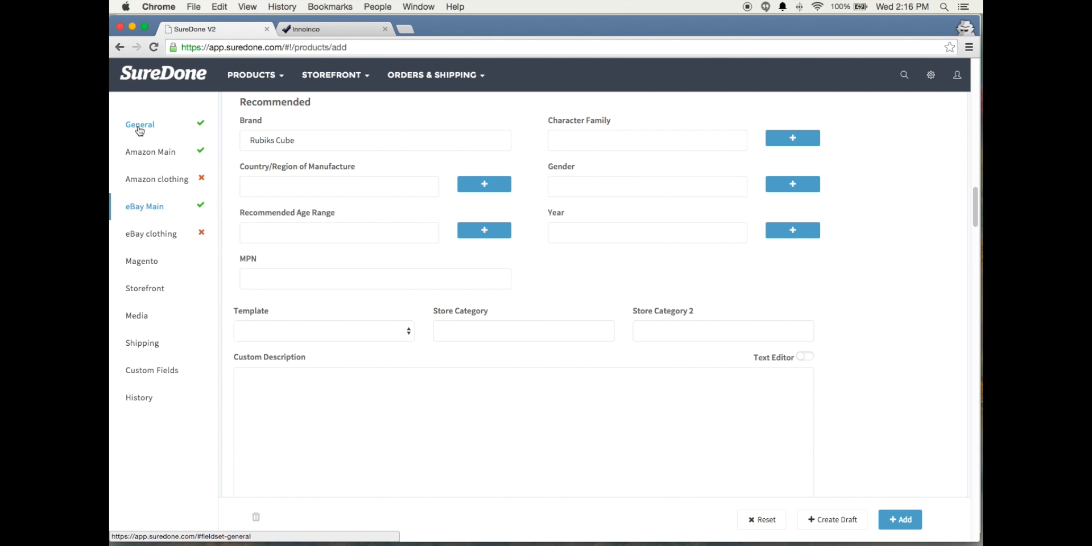
Review the eBay Main custom description, available templates, and payment and return profiles
click(309, 395)
scroll(284, 370, down, 3)
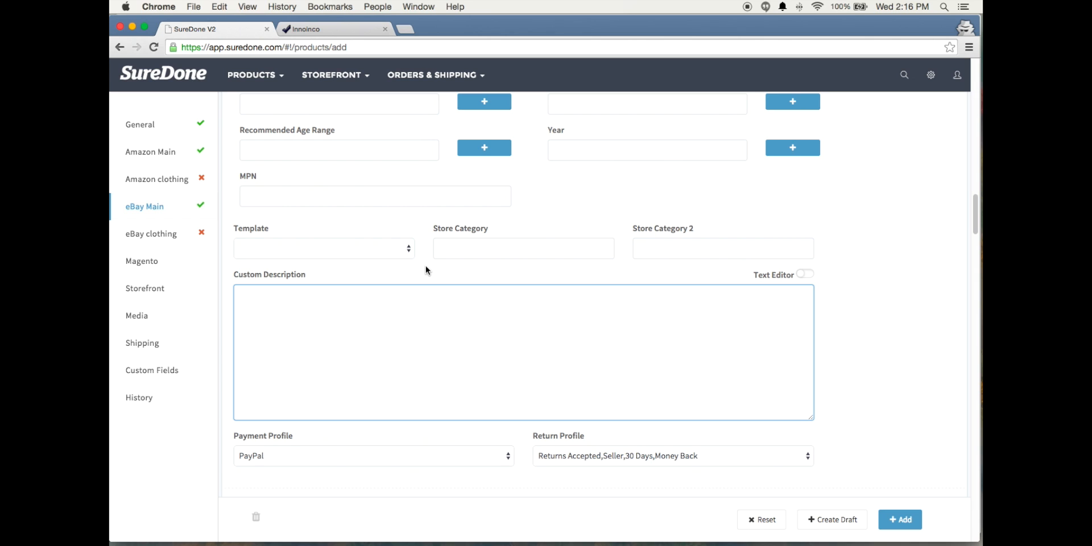
click(407, 250)
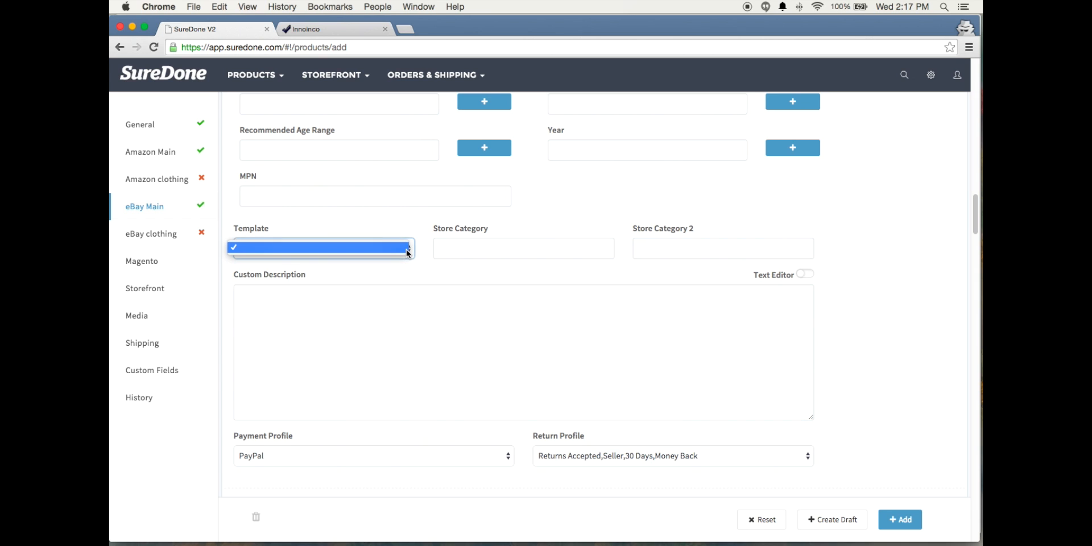
click(407, 249)
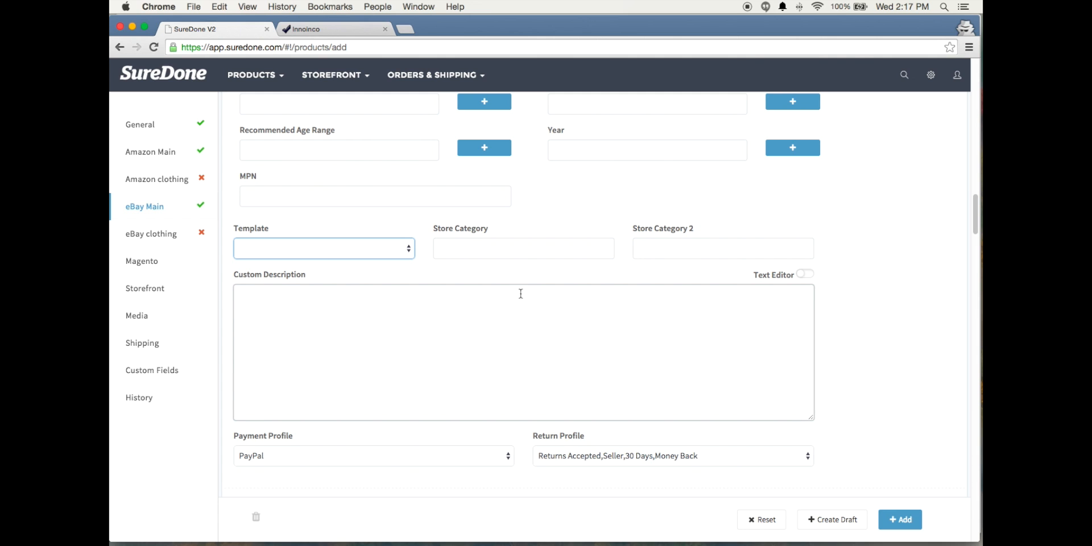
scroll(522, 294, down, 3)
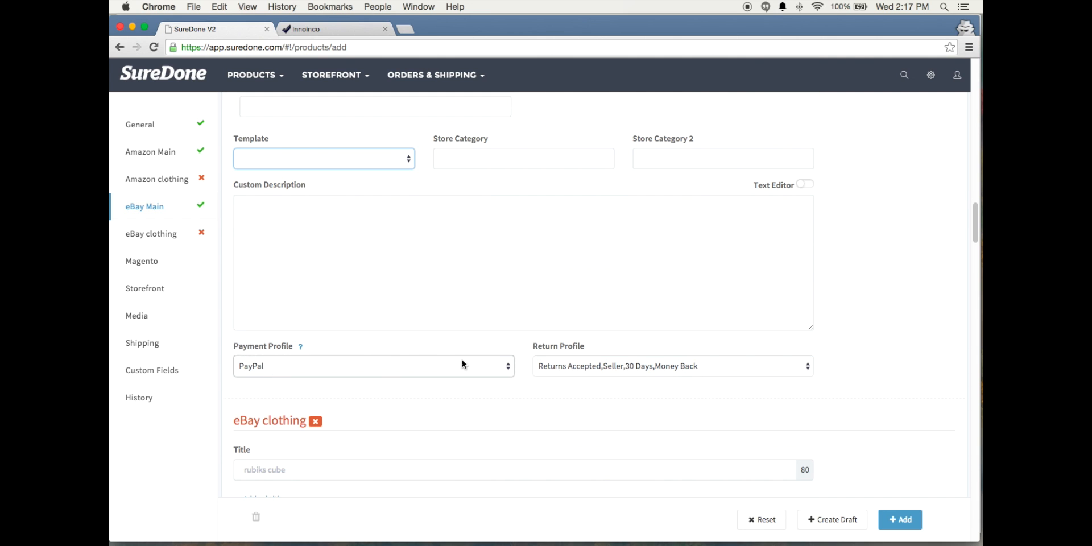
scroll(548, 383, down, 5)
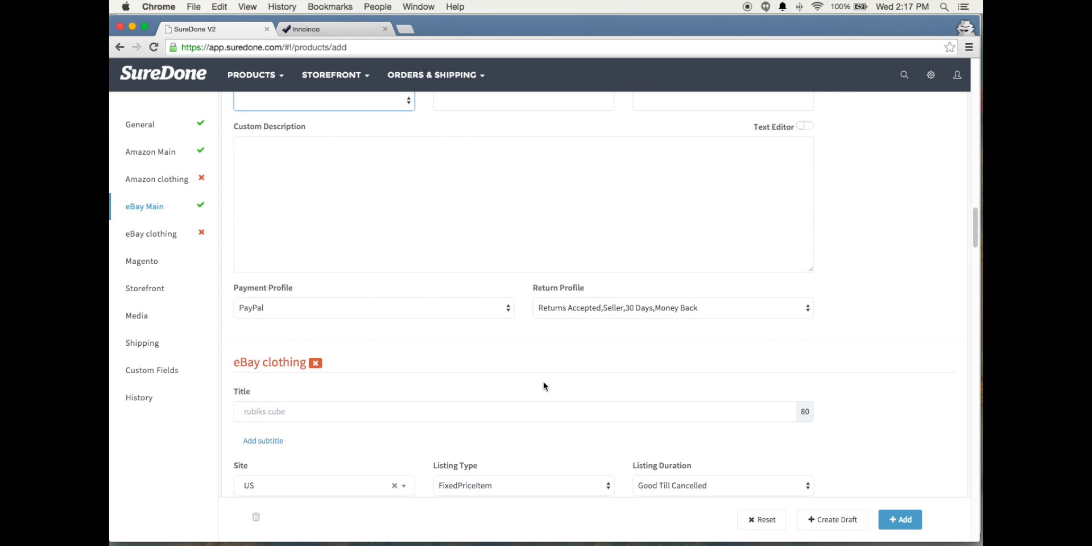
scroll(544, 386, down, 2)
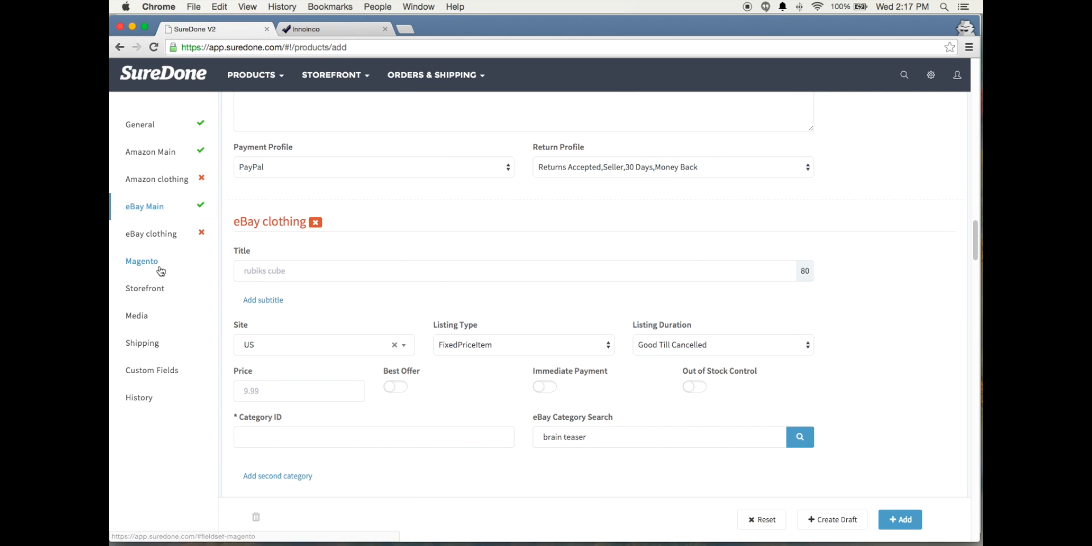
Upload the image 1.png from the test photos folder to the product's Media section
click(146, 317)
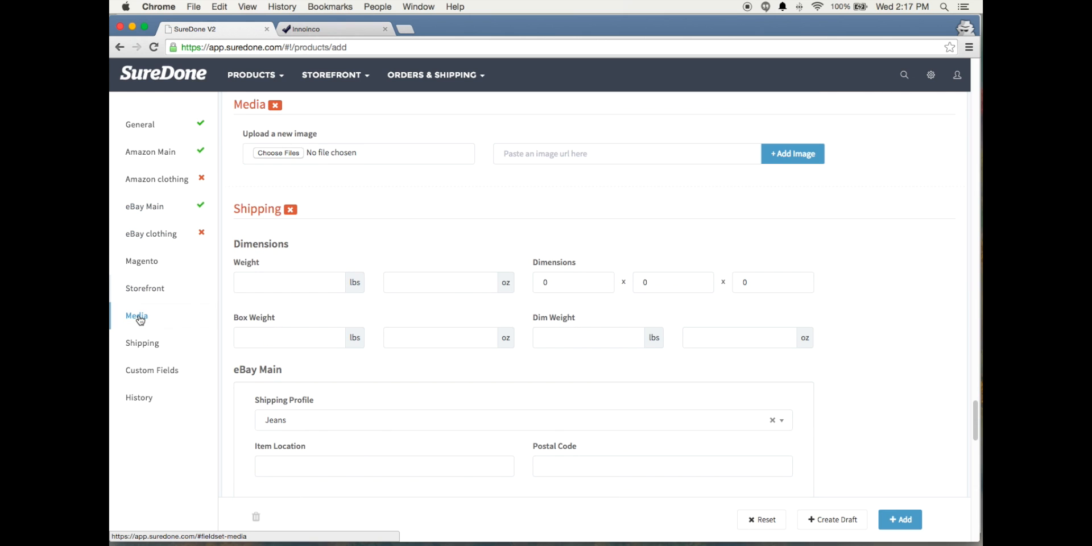
scroll(471, 208, up, 3)
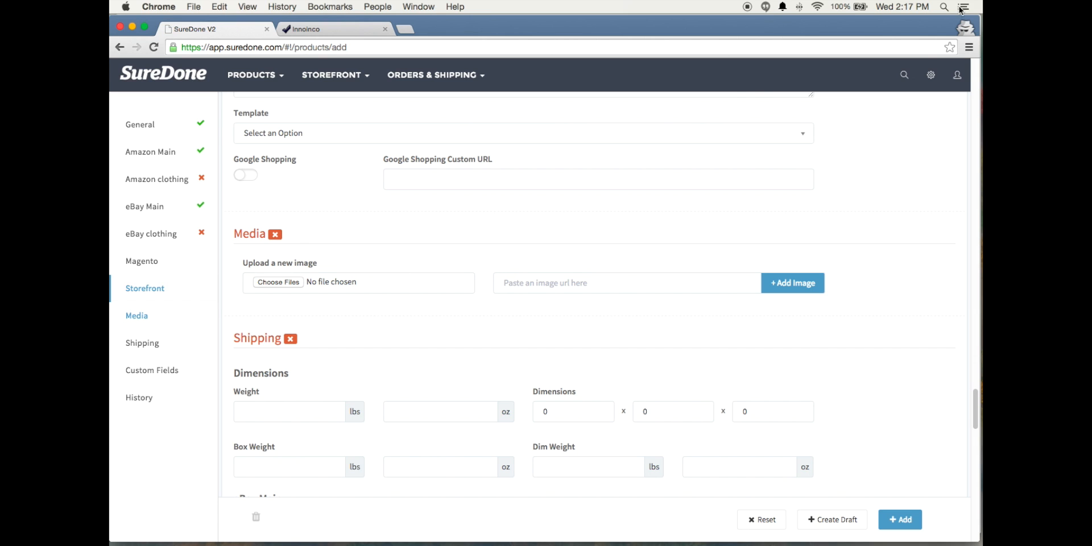
drag(960, 10, 993, 176)
click(281, 283)
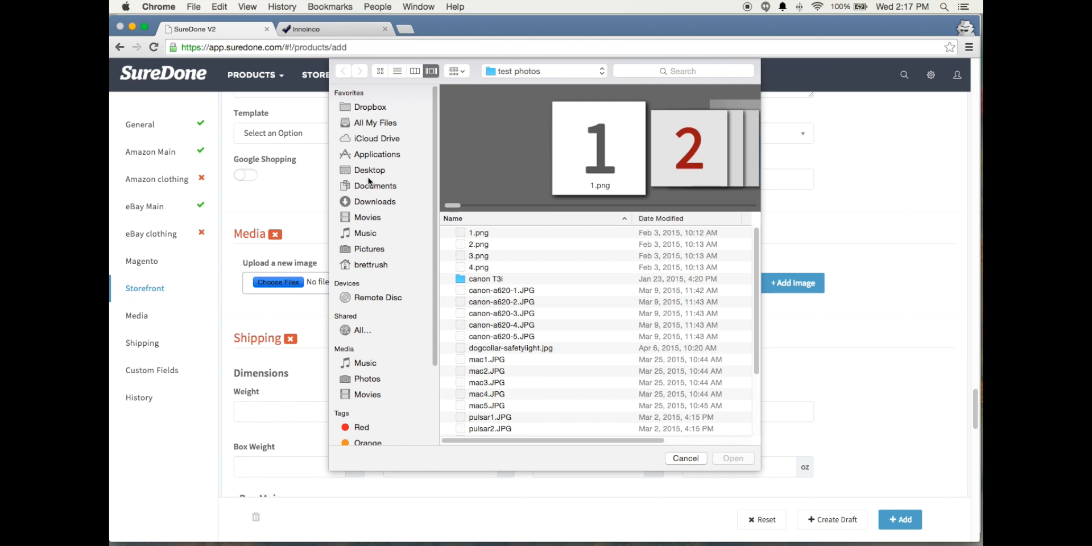
click(493, 235)
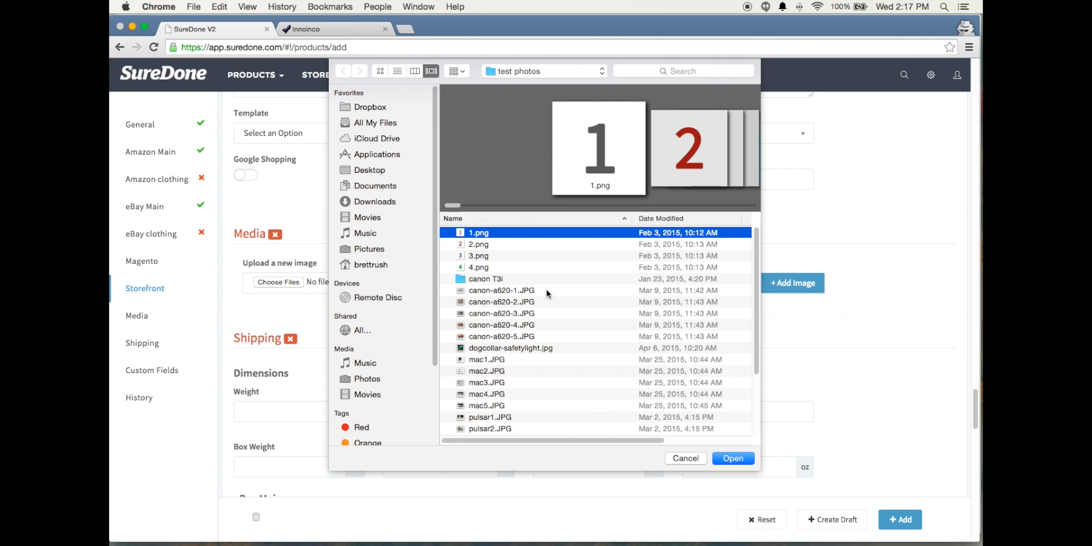
click(732, 460)
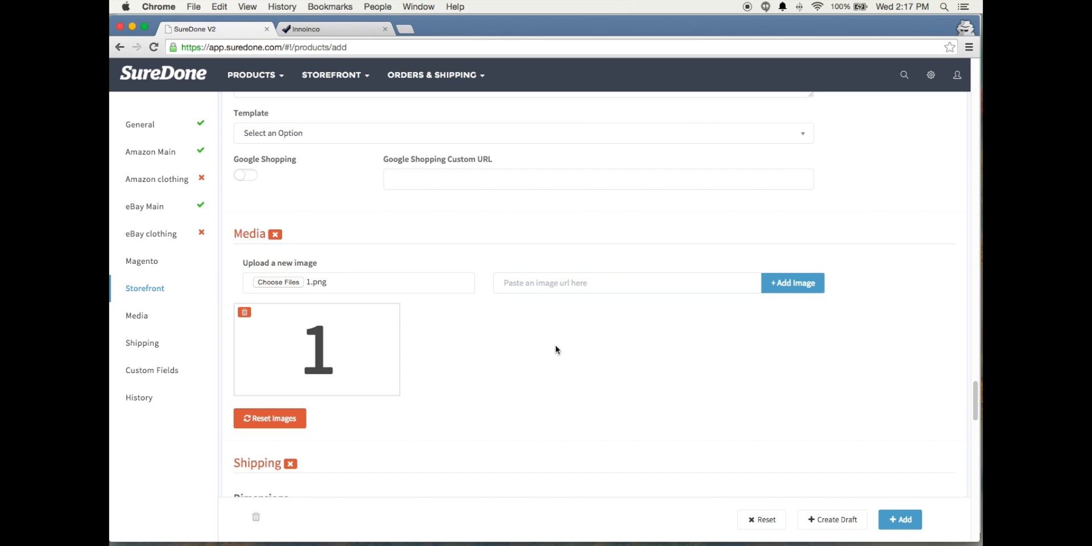
Crop the uploaded product image to about 716 by 748 from its upper-right corner in the photo editor and save it
click(320, 358)
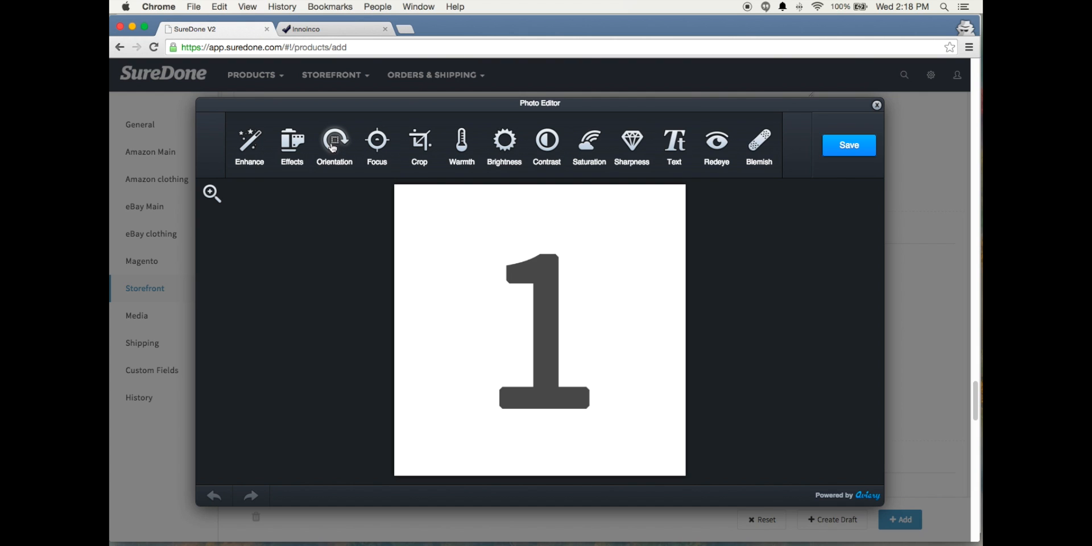
click(421, 145)
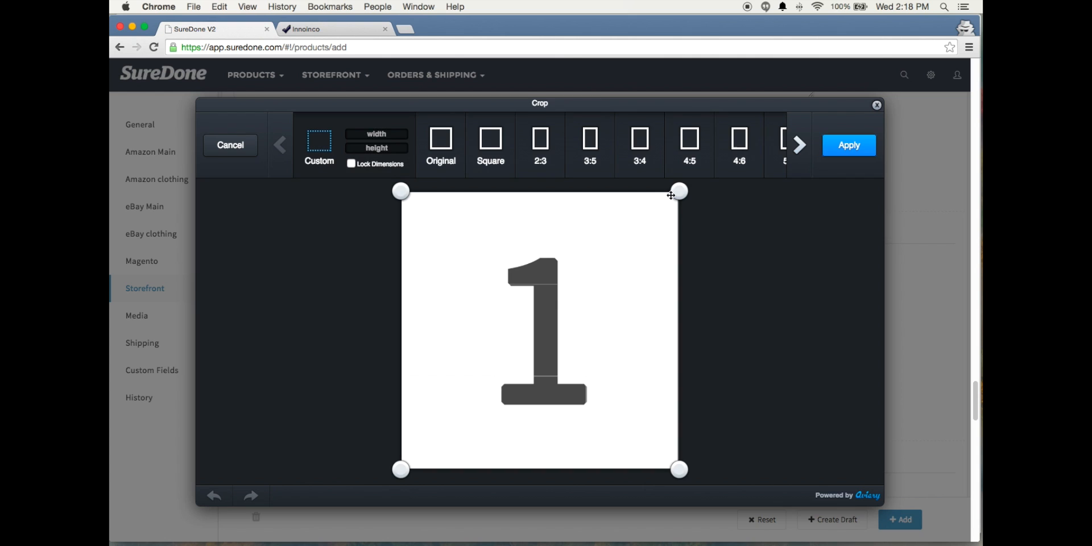
drag(671, 196, 651, 209)
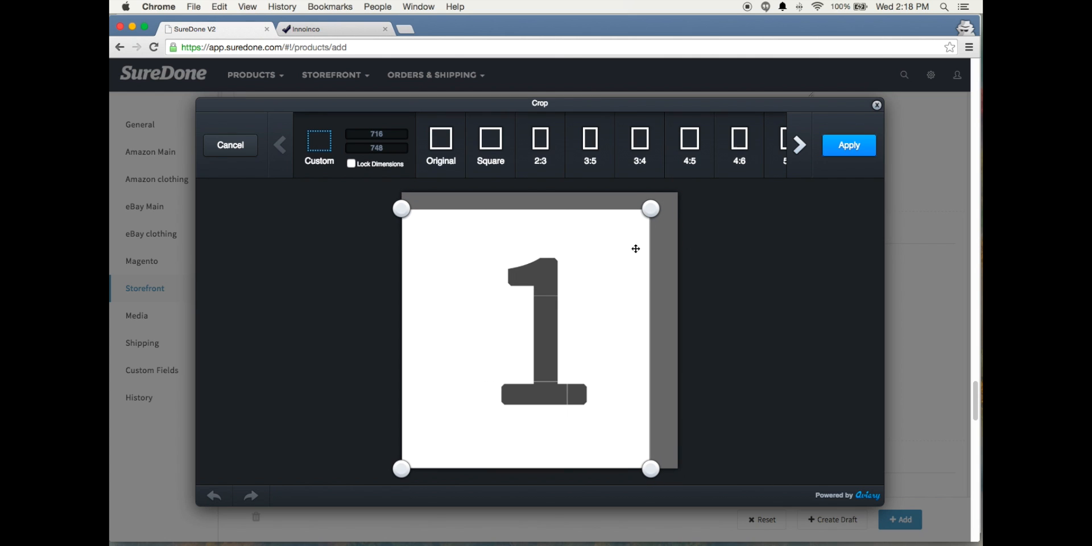
click(844, 149)
click(843, 147)
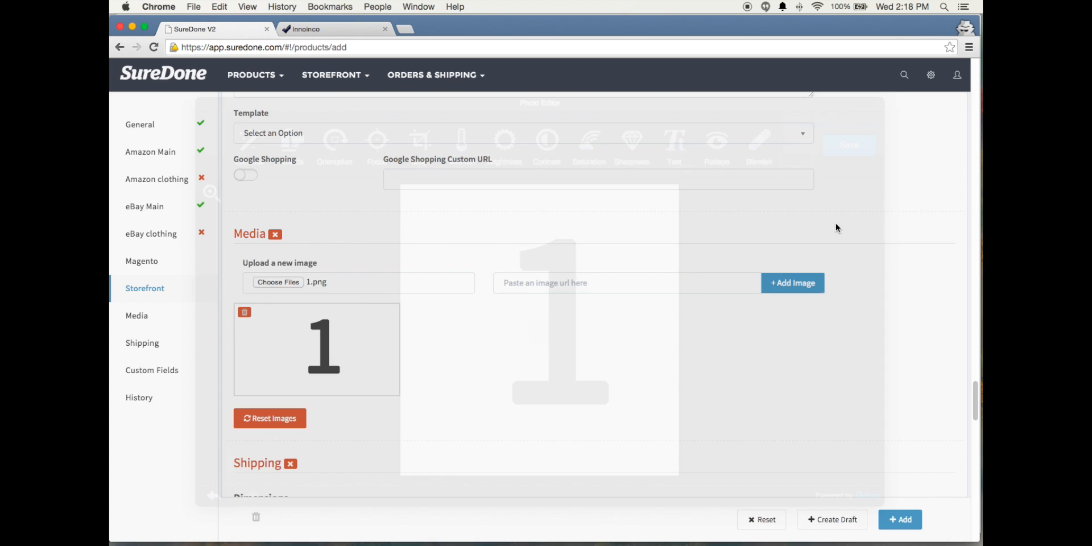
Review the product's Shipping dimension fields and the shipping profiles available for eBay Main, choosing Jeans
scroll(645, 366, down, 5)
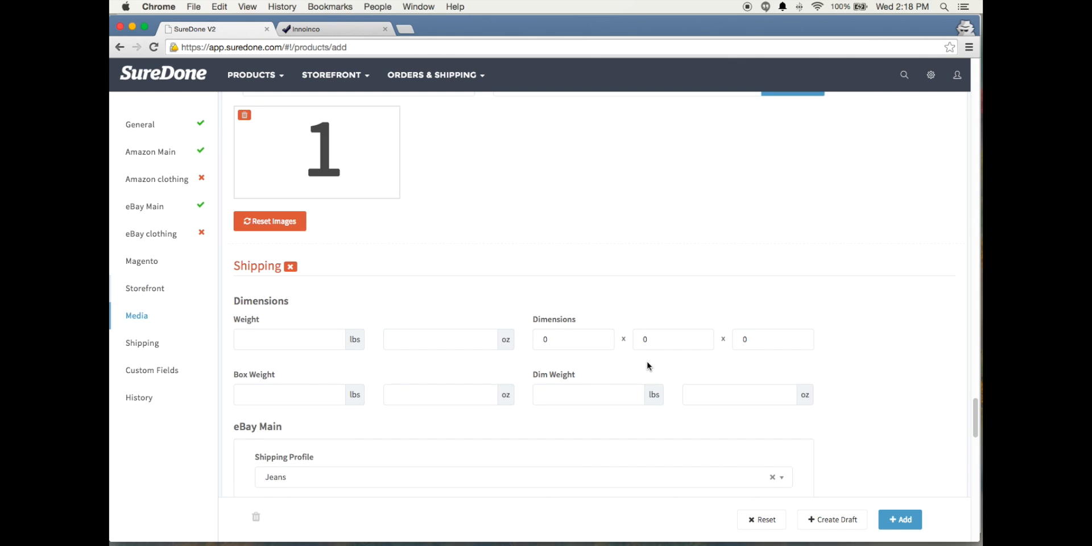
scroll(649, 366, down, 4)
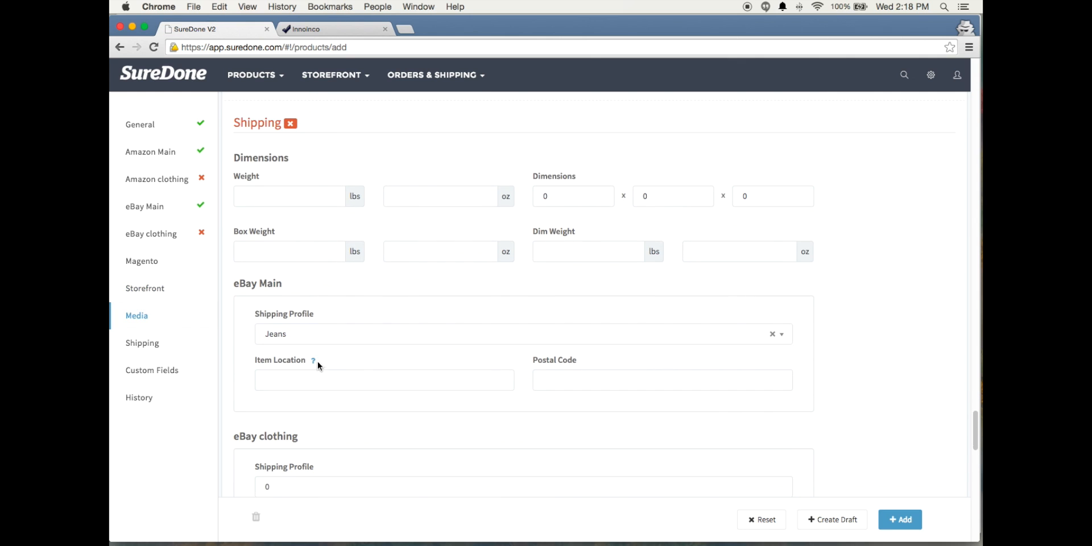
mouse_move(320, 315)
scroll(431, 373, down, 1)
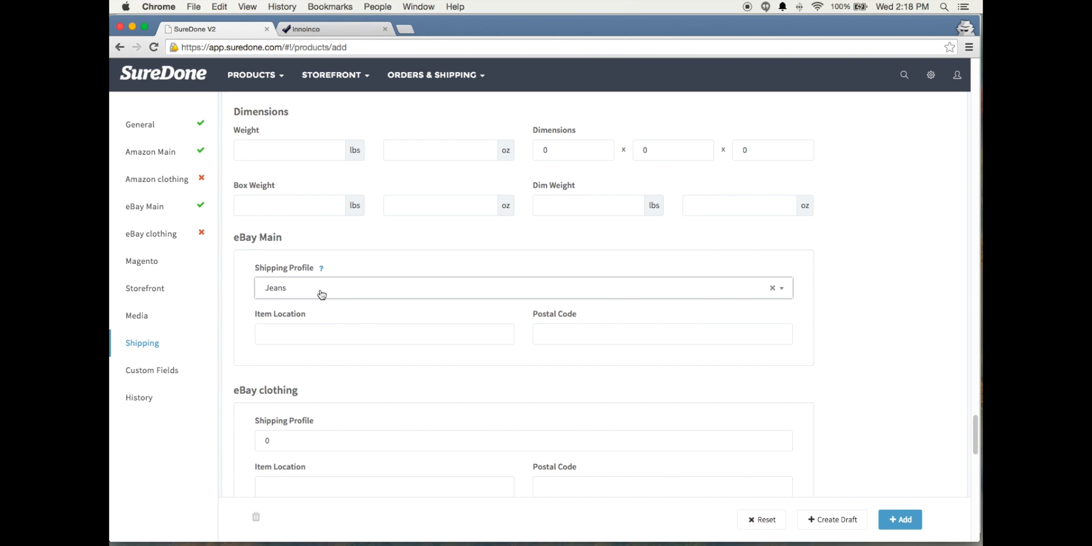
click(662, 293)
scroll(424, 378, down, 2)
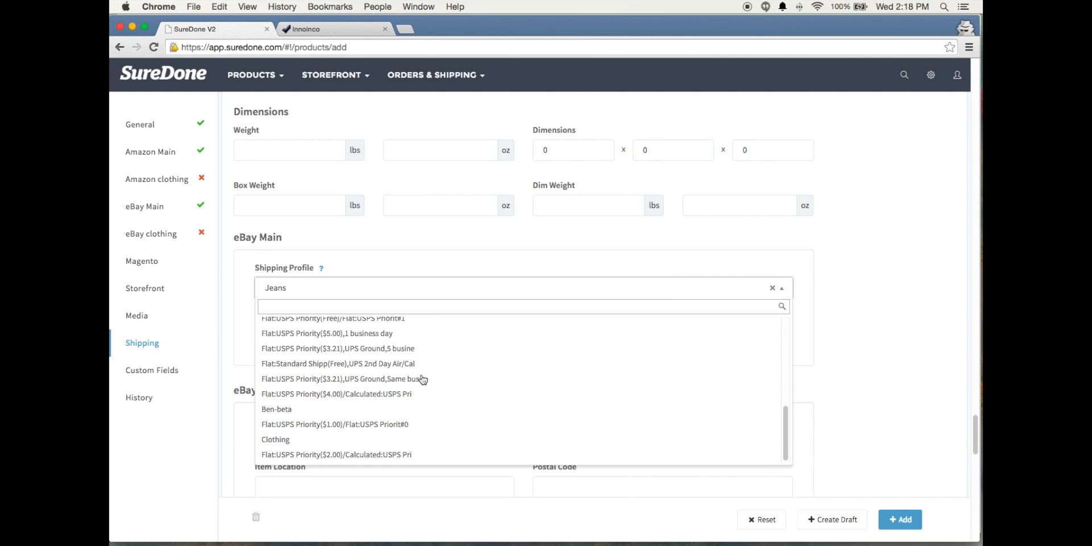
scroll(420, 380, up, 2)
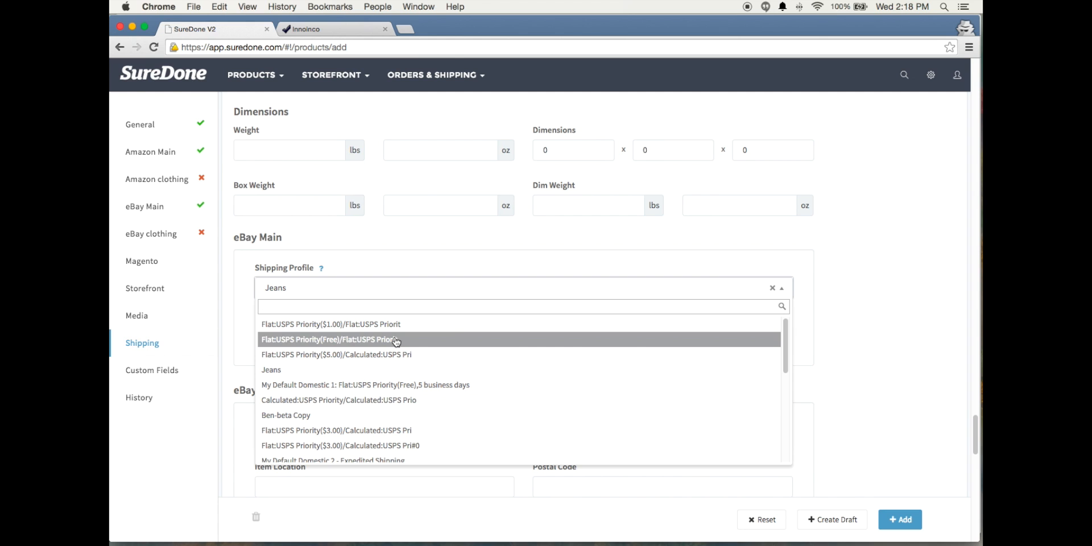
mouse_move(930, 75)
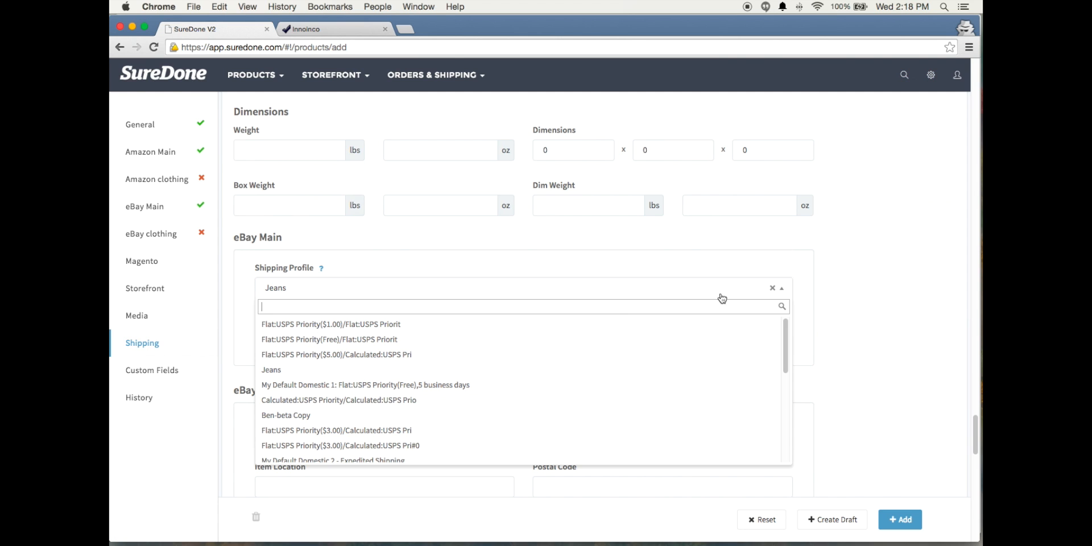
click(303, 371)
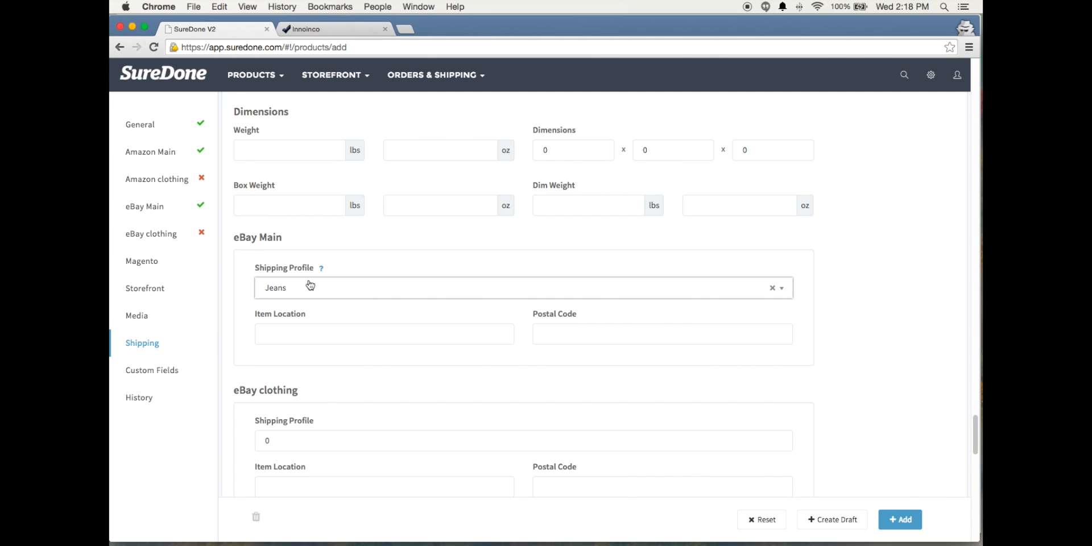
Clear the selected shipping profile for eBay Main so that shipping can be filled in manually
click(772, 289)
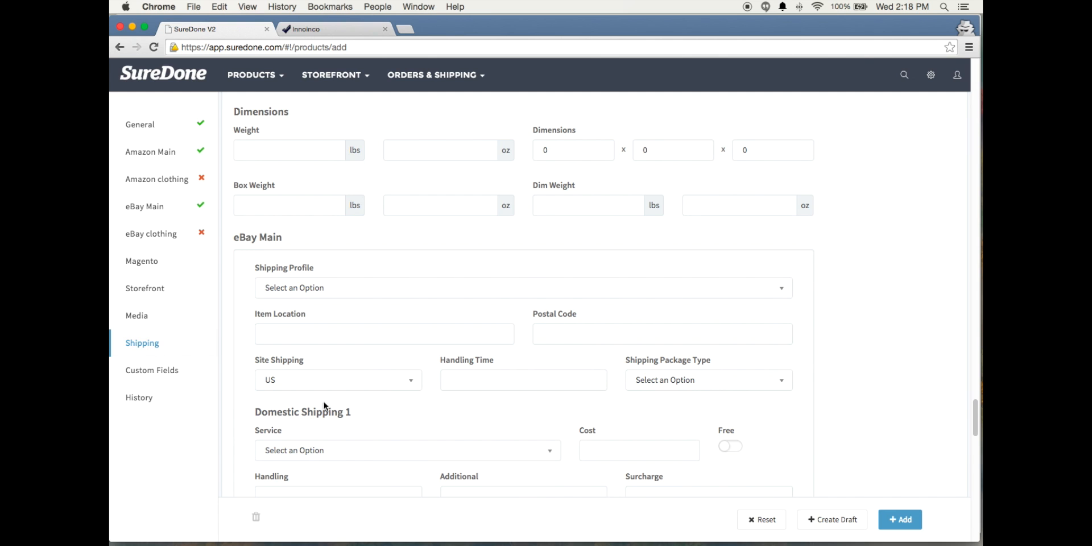
scroll(373, 408, down, 1)
scroll(374, 405, down, 2)
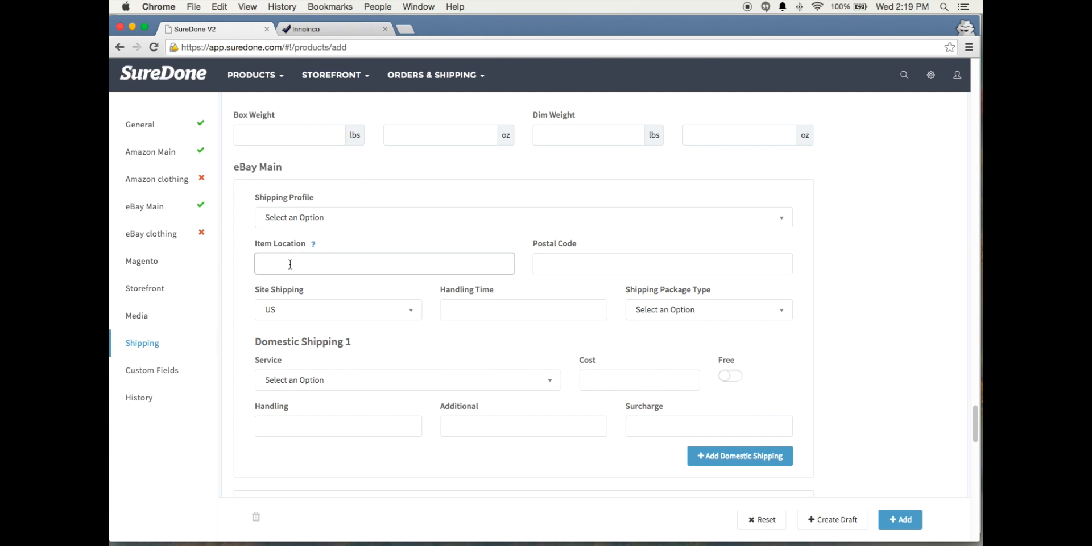
Set the eBay Main item location to New York, NY and fill in its postal code
click(430, 269)
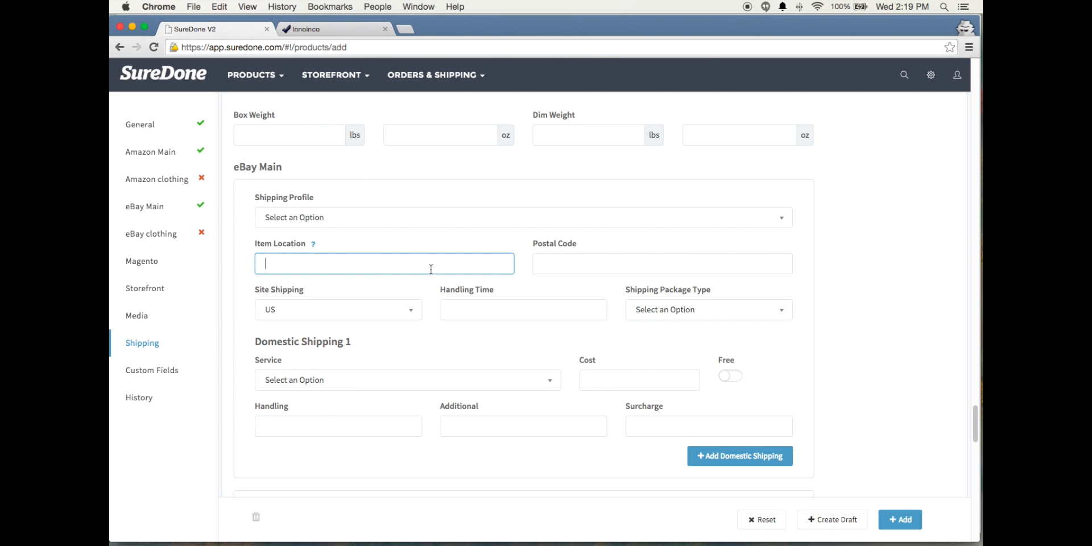
text(New York, NY)
click(658, 261)
text(10010)
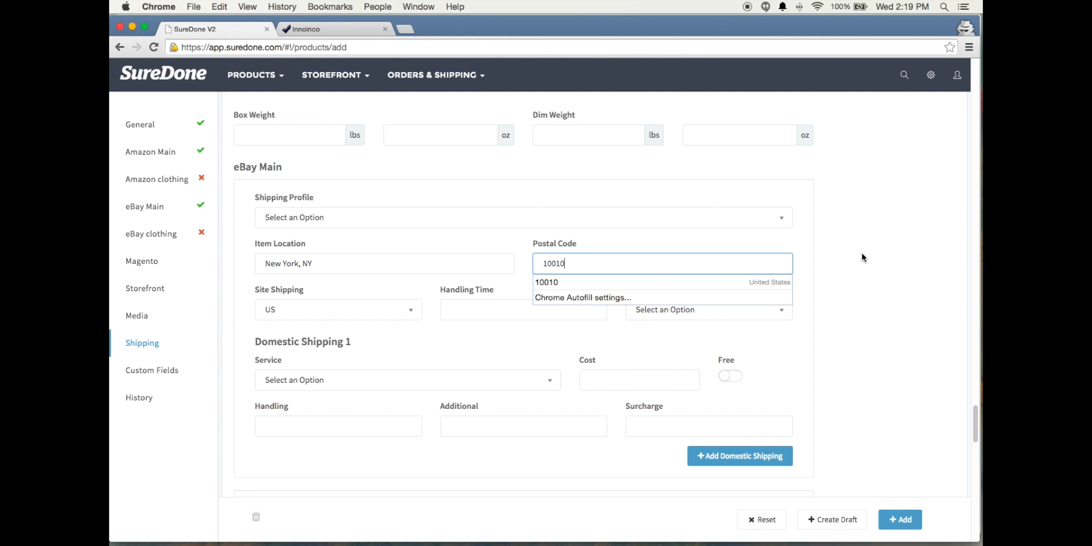
click(851, 267)
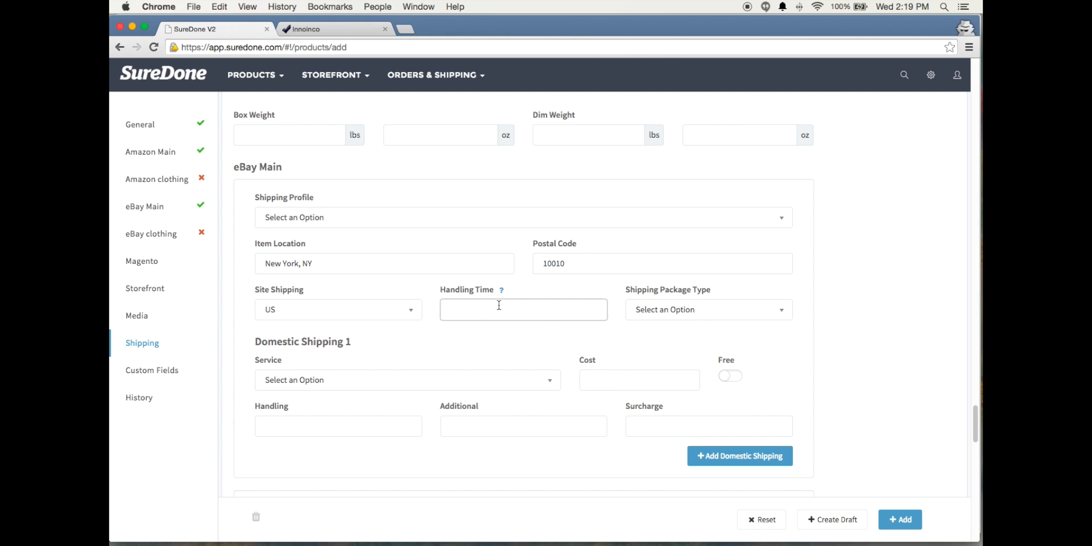
Choose USPSFlatRateEnvelope as the shipping package type for eBay Main
click(756, 309)
scroll(687, 412, down, 5)
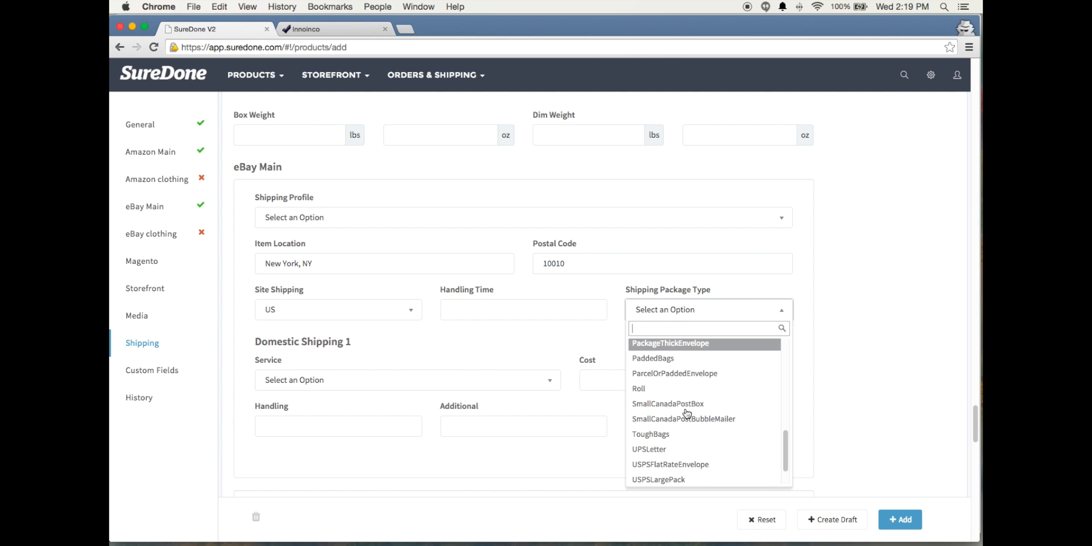
click(689, 465)
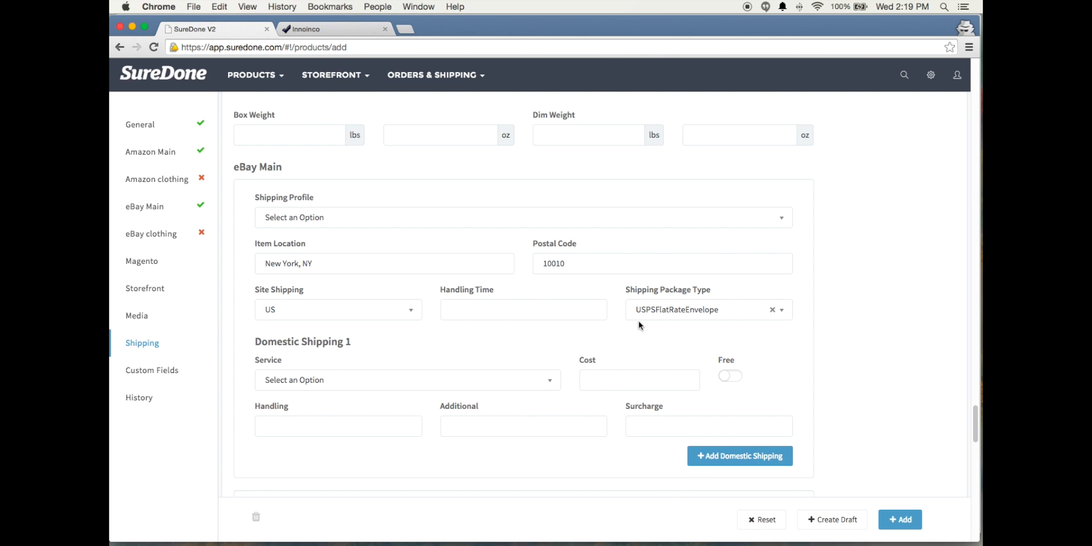
Change the eBay Main shipping package type to PackageThickEnvelope
click(761, 318)
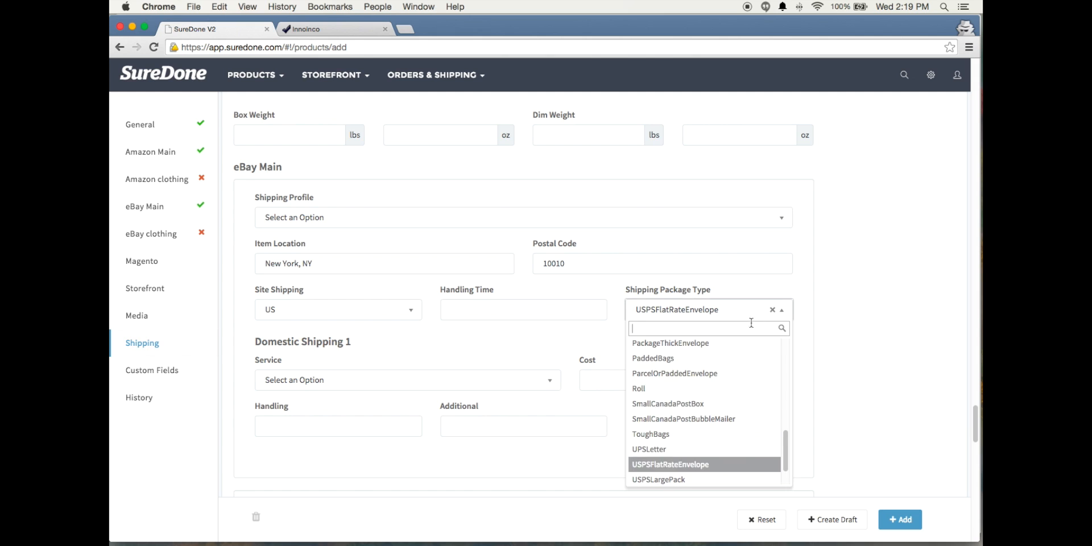
scroll(716, 421, down, 2)
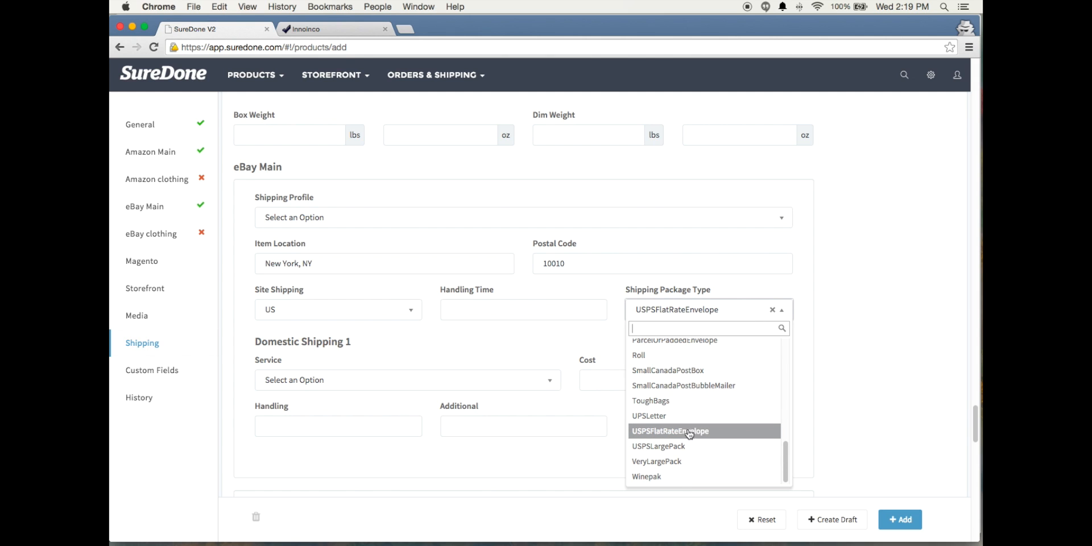
scroll(698, 438, up, 4)
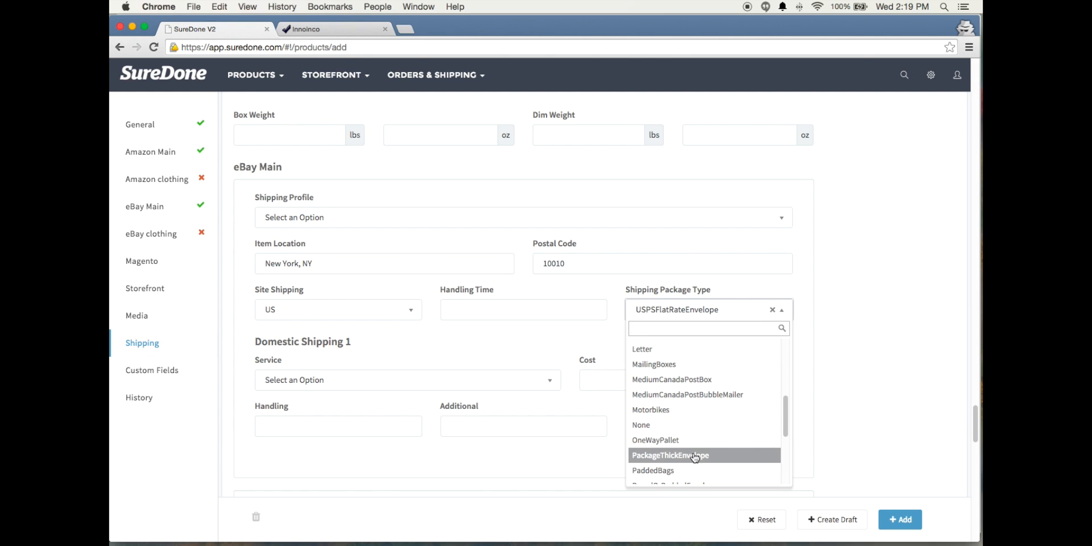
click(695, 455)
Set the service of Domestic Shipping 1 for eBay Main to USPS Priority Mail
mouse_move(289, 365)
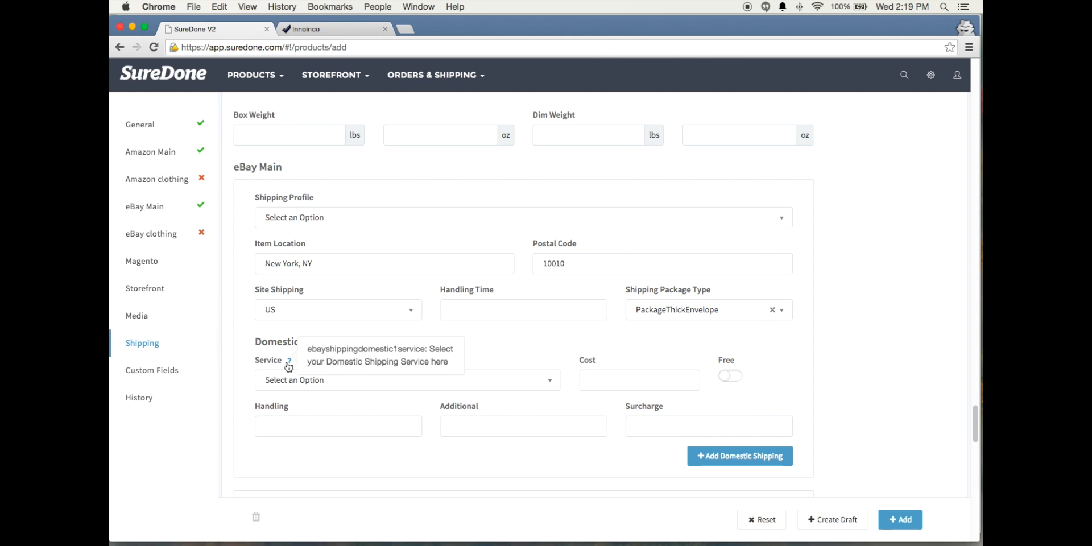
click(310, 381)
scroll(569, 389, down, 1)
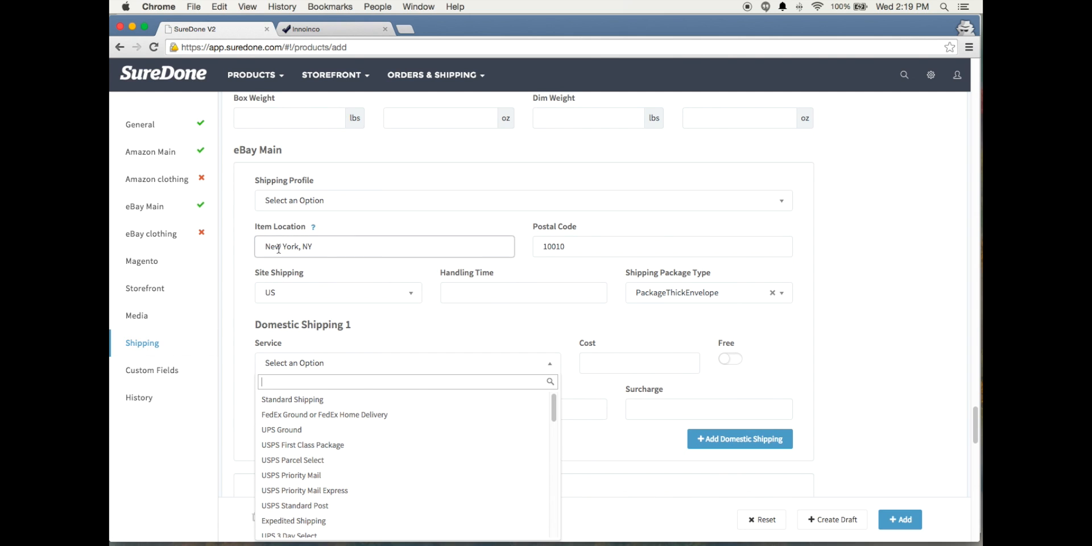
scroll(388, 436, down, 5)
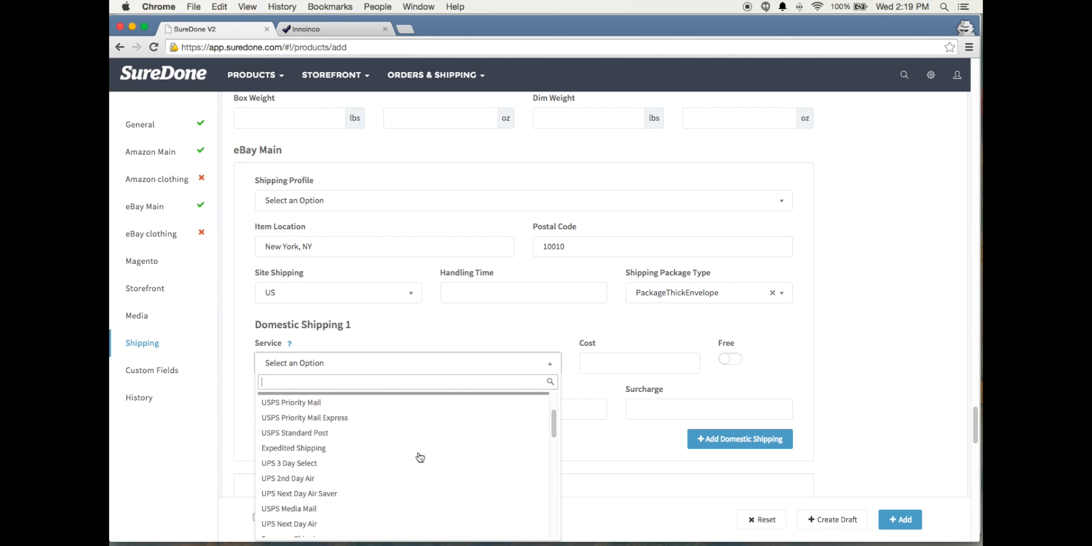
scroll(404, 453, up, 5)
scroll(385, 451, down, 2)
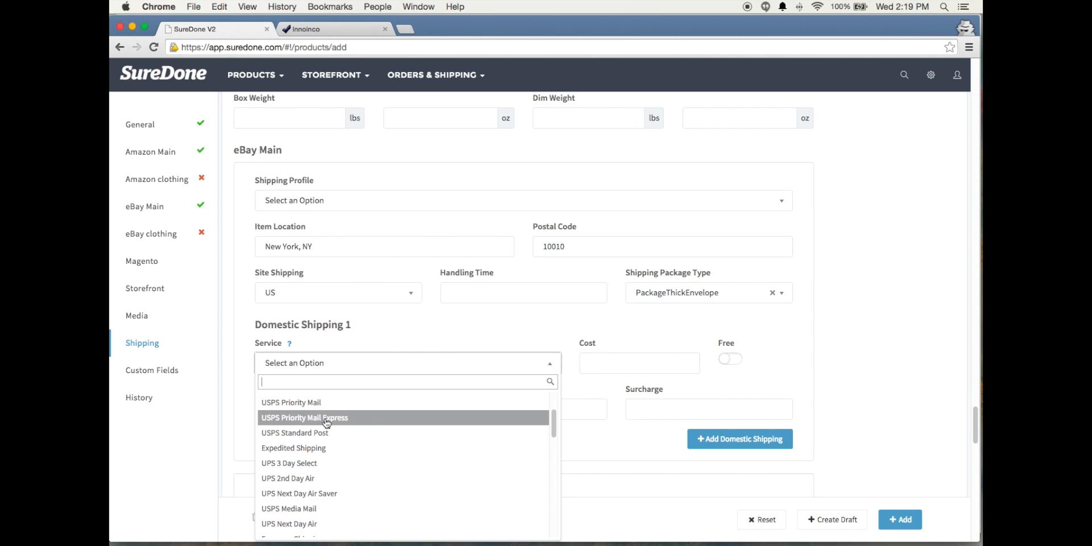
click(316, 404)
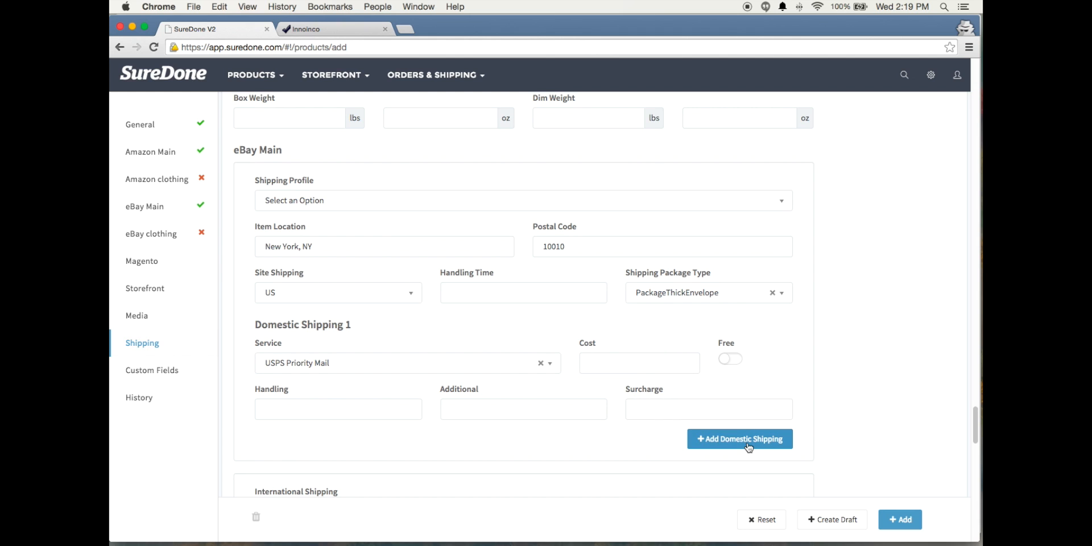
Review the eBay Main domestic shipping cost, service and postal code fields together with the product's weight and dimensions
scroll(843, 419, down, 1)
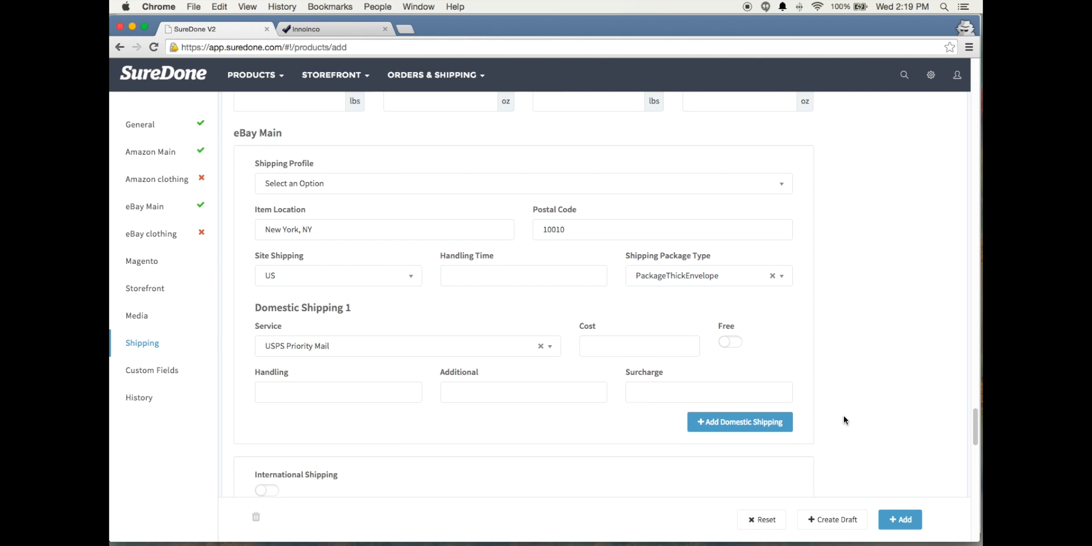
mouse_move(726, 334)
scroll(728, 353, down, 1)
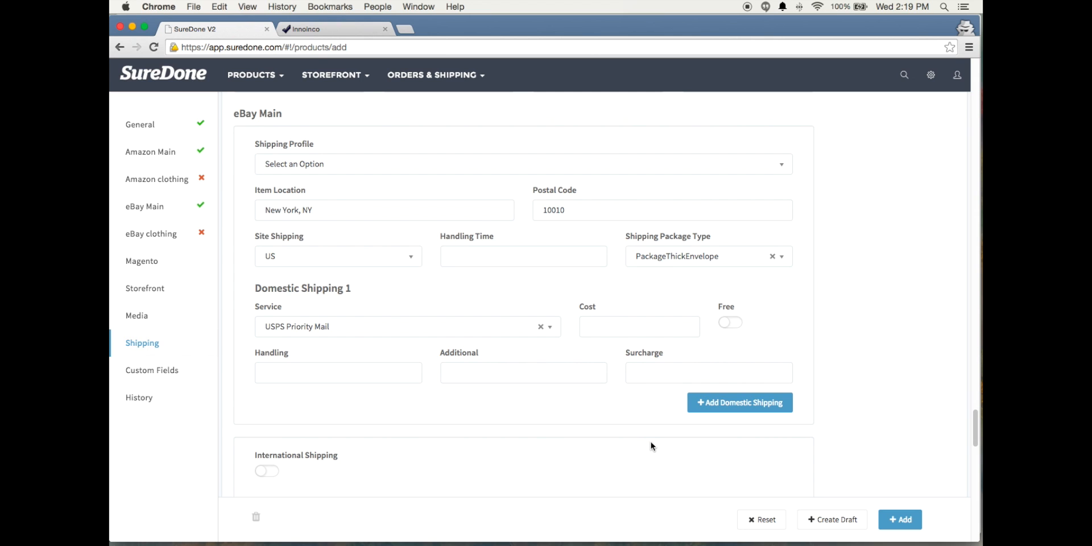
click(594, 323)
click(547, 210)
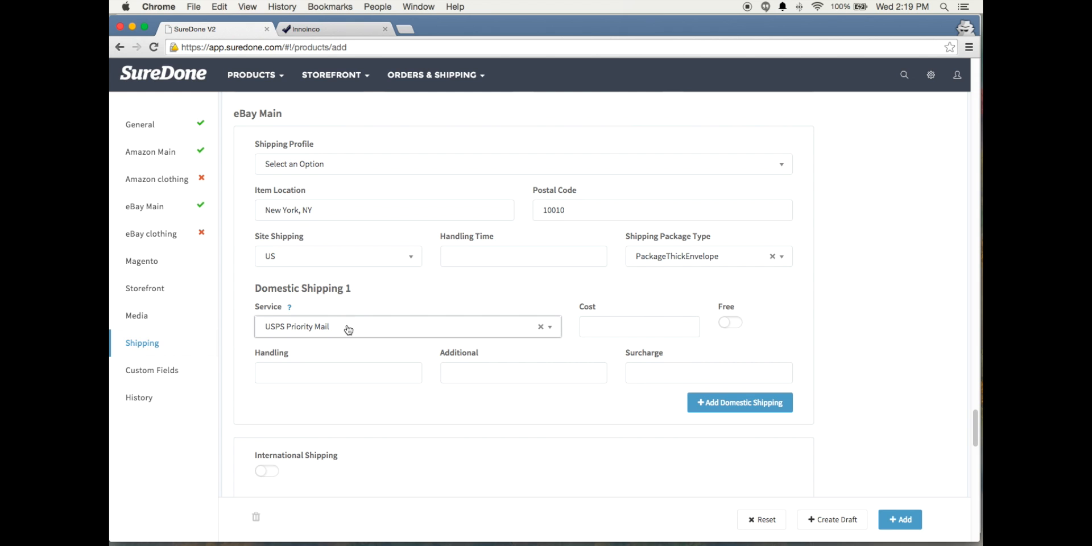
scroll(341, 339, up, 3)
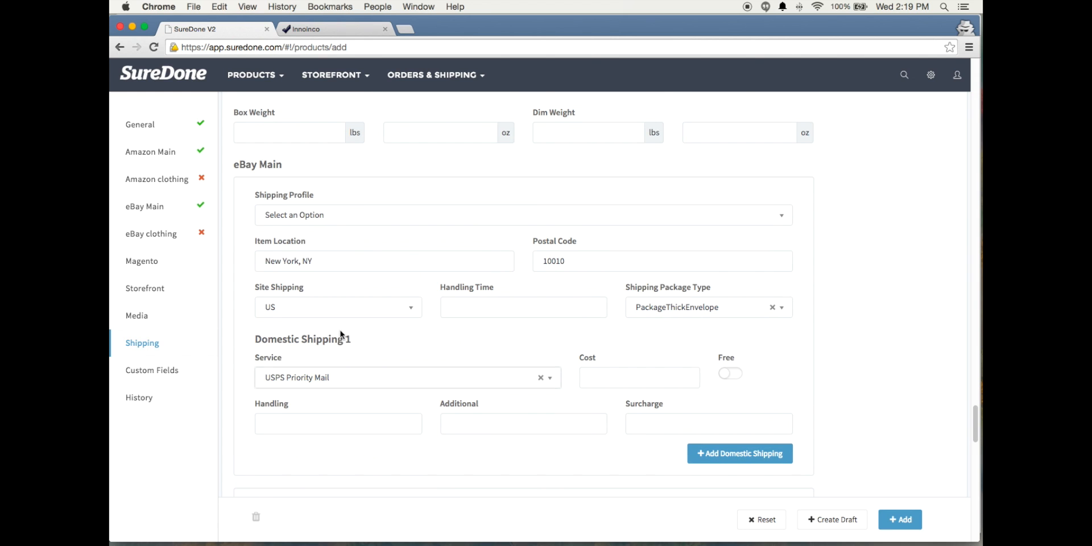
scroll(303, 208, up, 2)
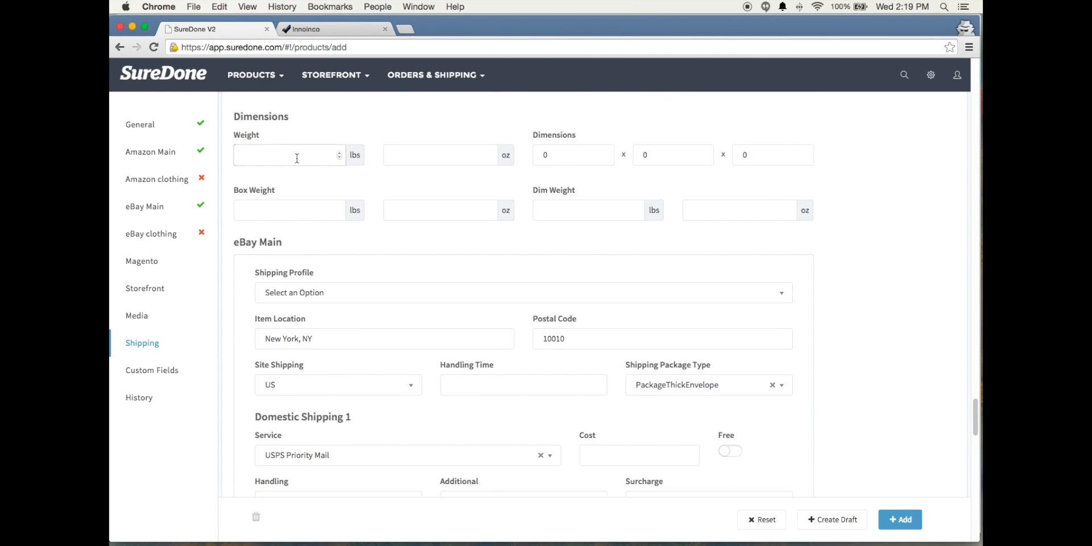
click(297, 158)
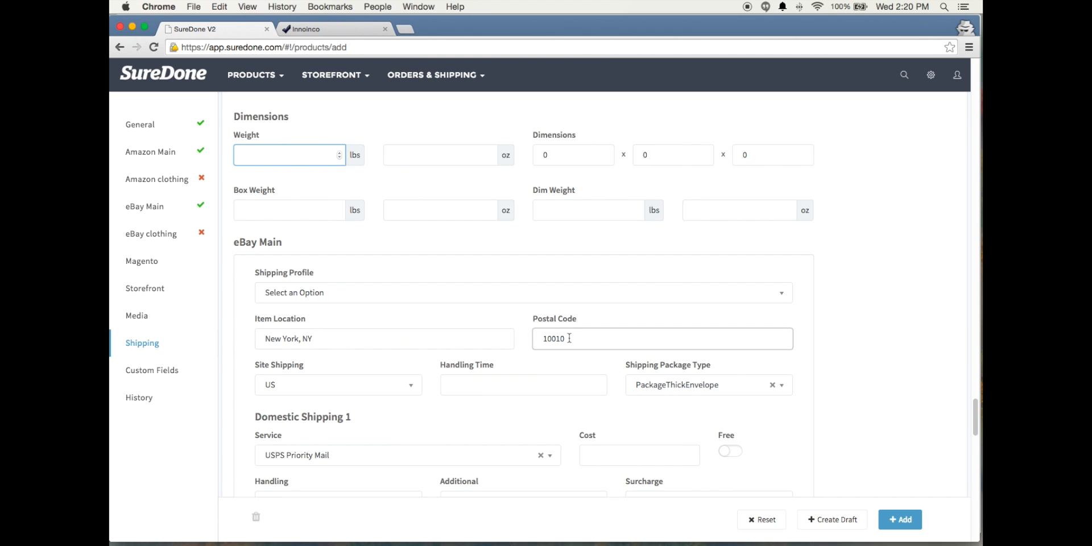
mouse_move(286, 441)
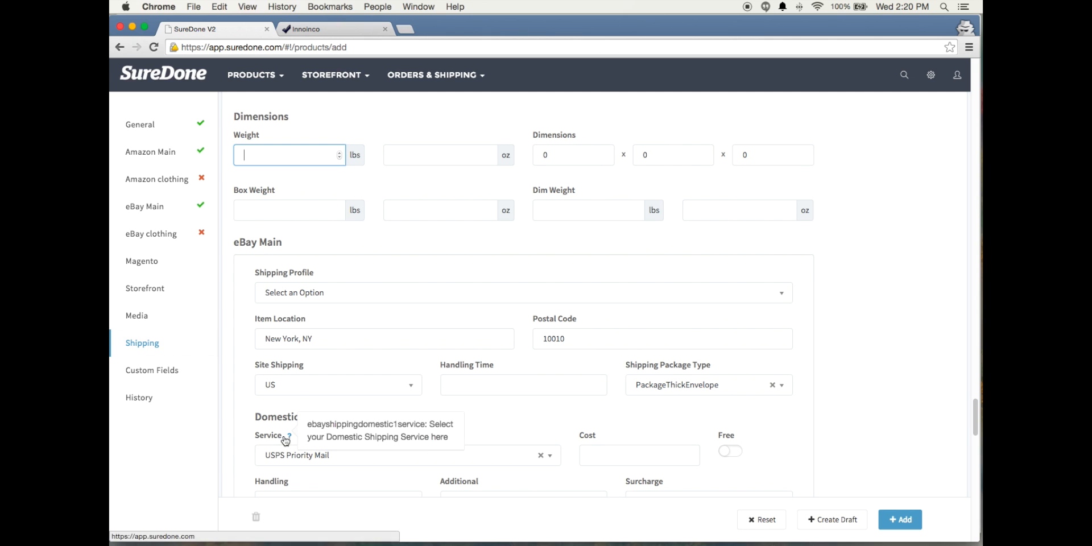
Enable International Shipping and the Global Shipping Program for eBay Main
scroll(878, 413, down, 3)
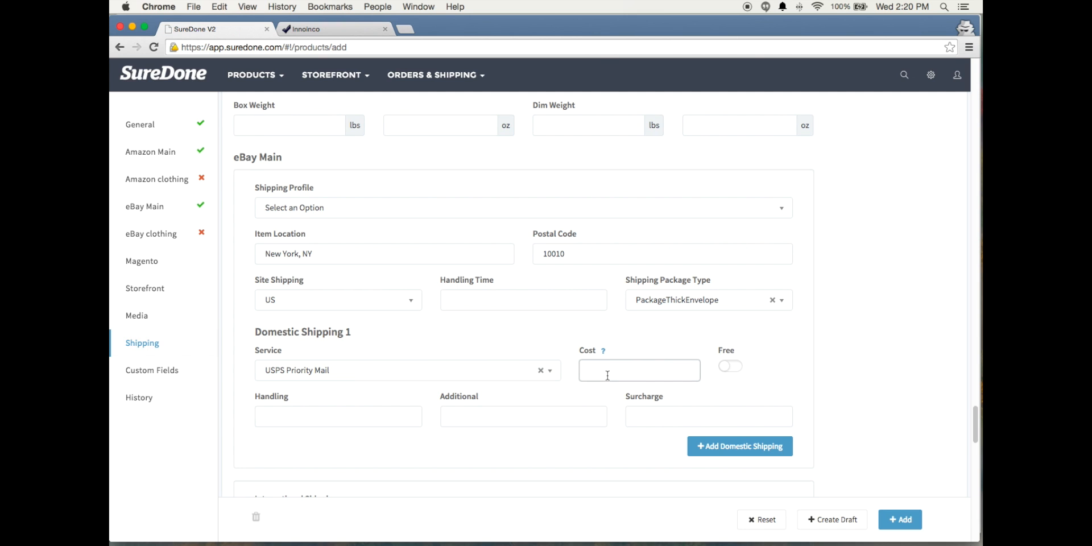
scroll(607, 376, down, 5)
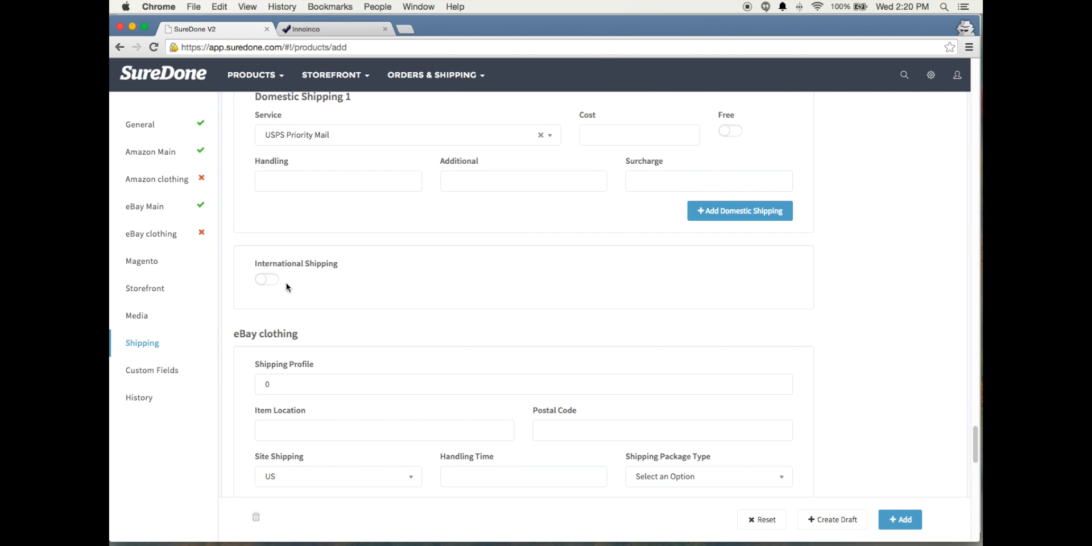
click(271, 282)
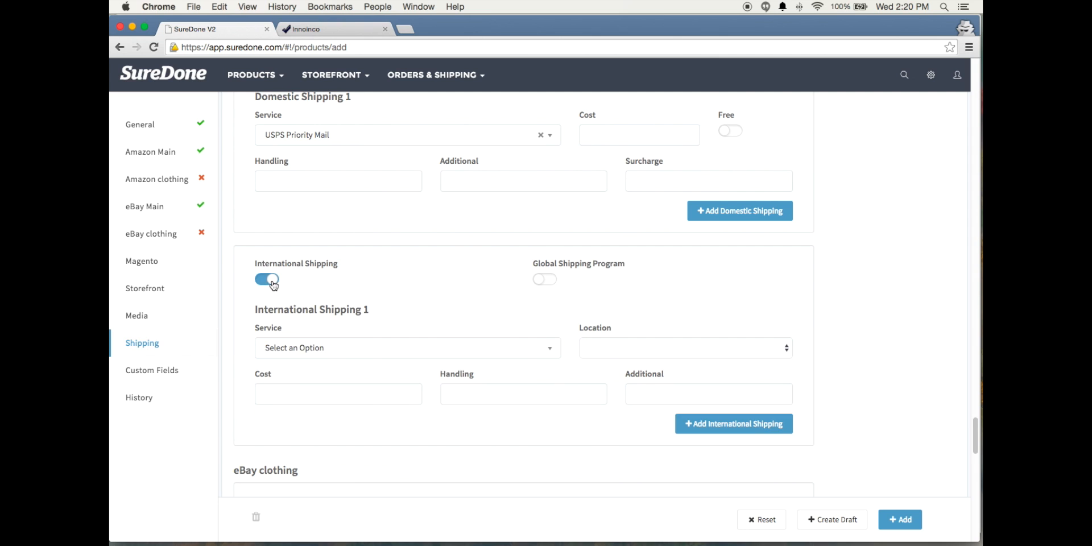
click(549, 281)
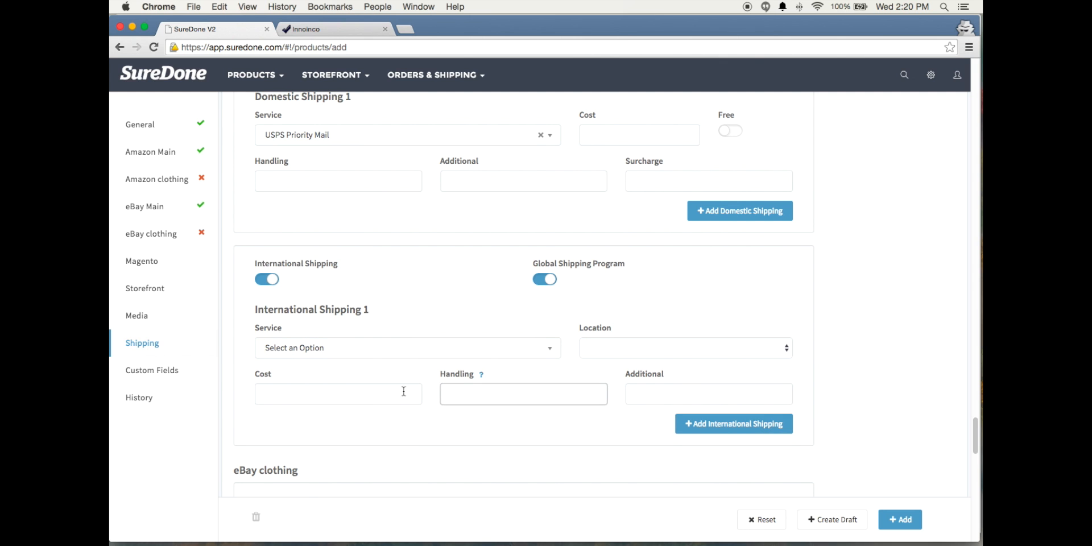
Move the BulletPoint5 custom field below BulletPoint4 in the product's Custom Fields section
scroll(220, 397, down, 1)
scroll(221, 396, down, 10)
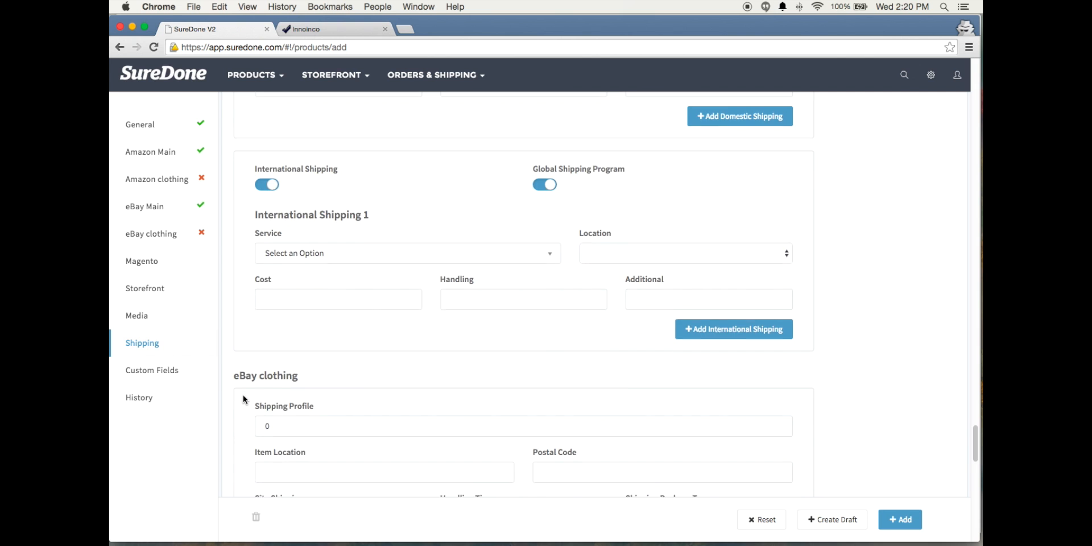
scroll(244, 398, down, 11)
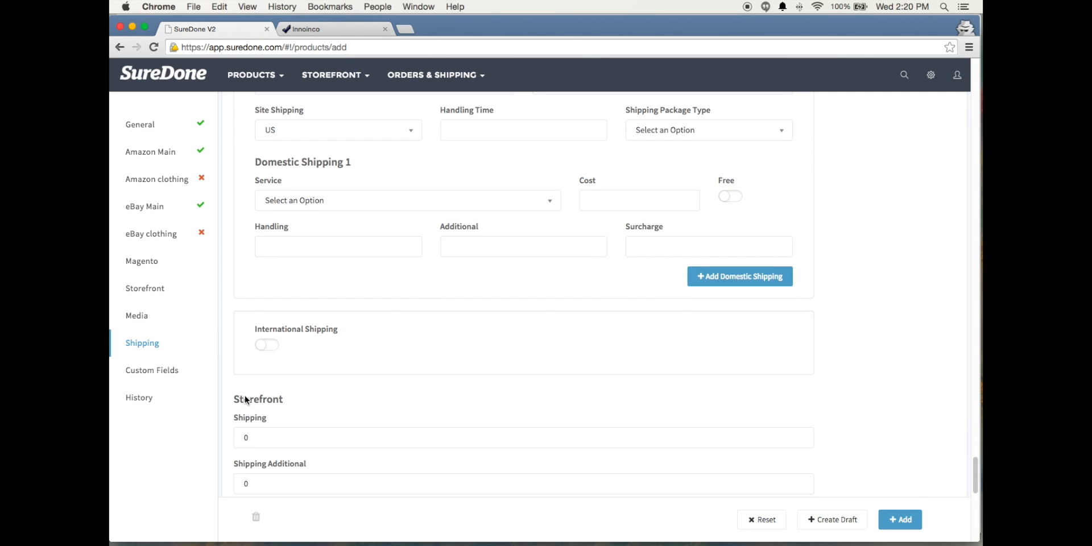
scroll(248, 399, down, 5)
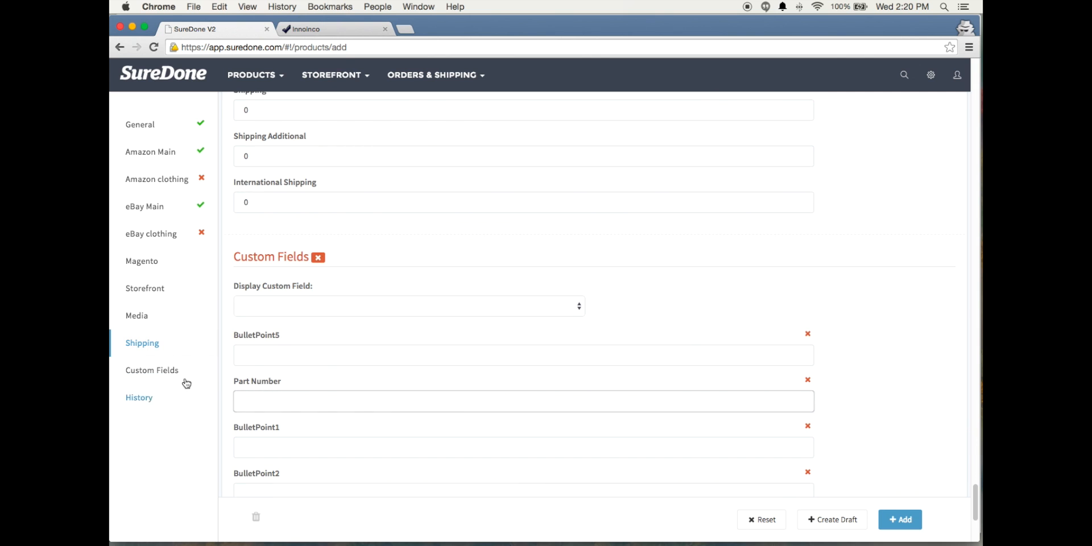
click(165, 373)
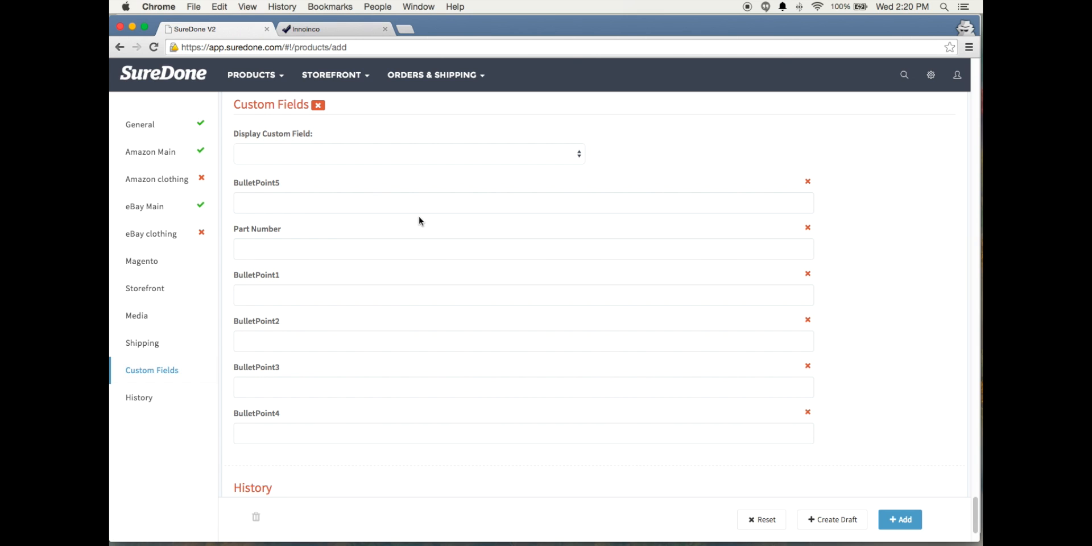
drag(259, 185, 287, 408)
drag(298, 231, 440, 303)
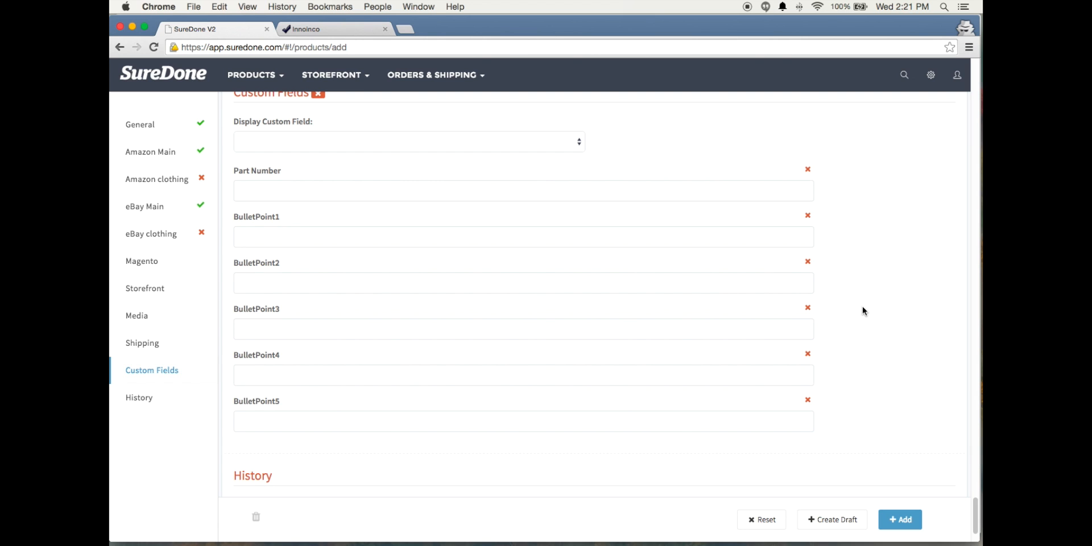
Remove the Part Number field from the product's custom fields
scroll(862, 306, down, 1)
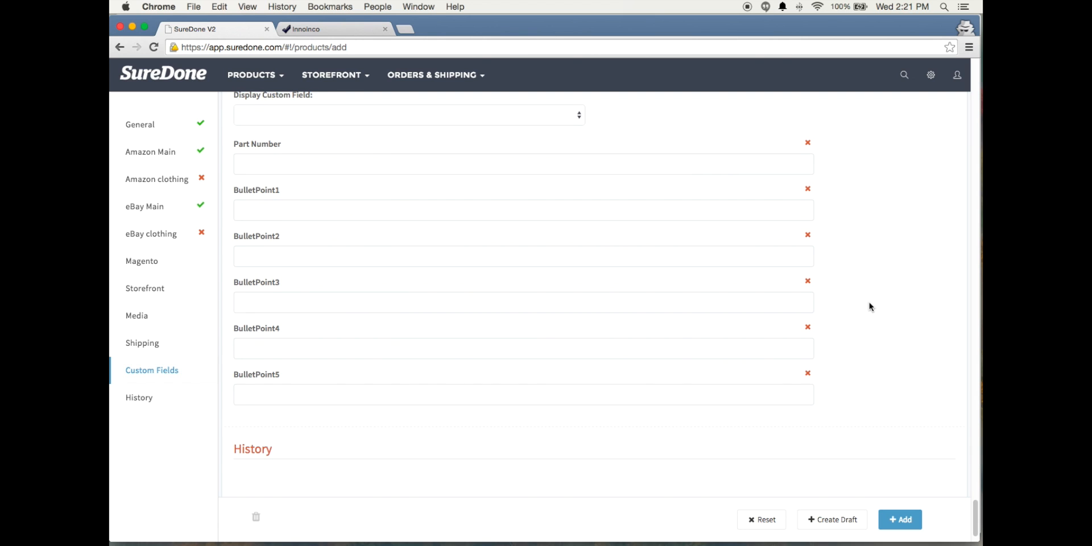
scroll(847, 309, up, 2)
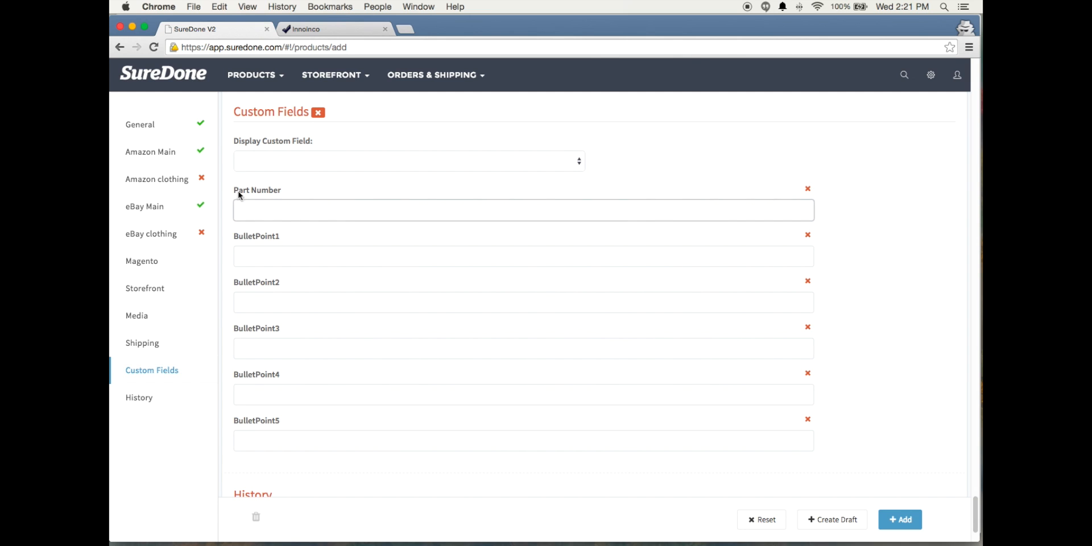
click(807, 189)
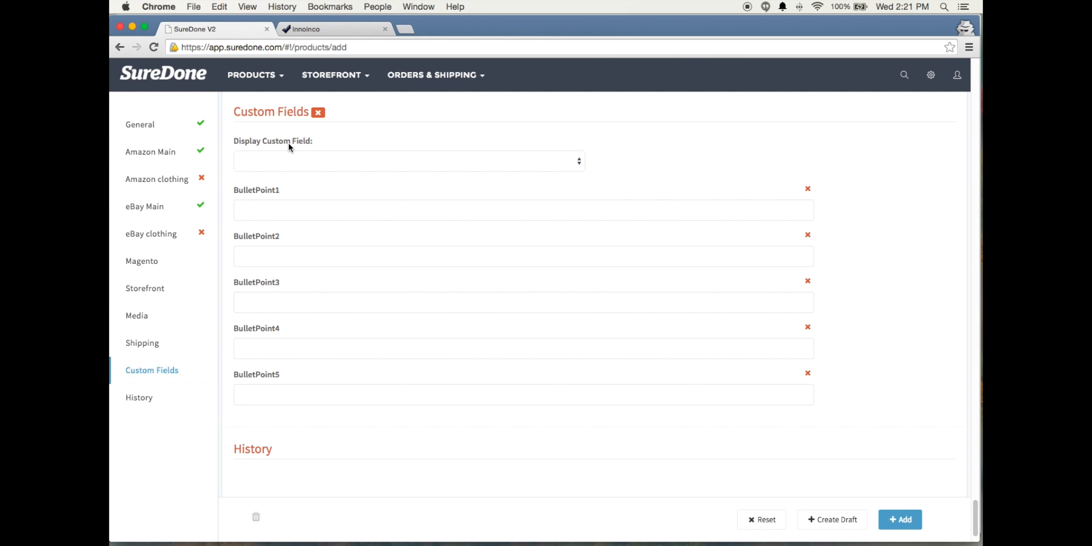
Display the carrier custom field on the product and remove it again
click(565, 161)
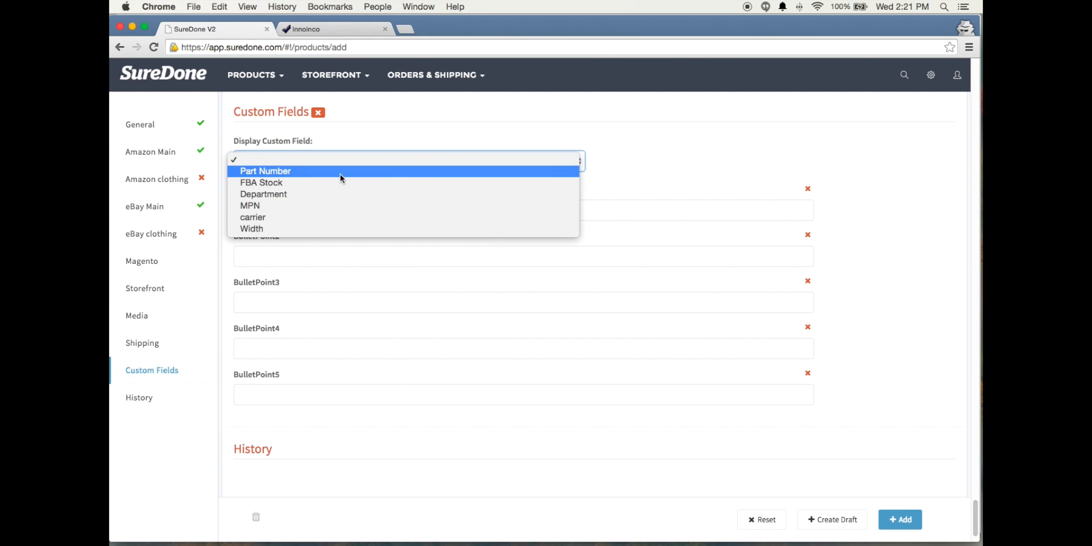
click(254, 222)
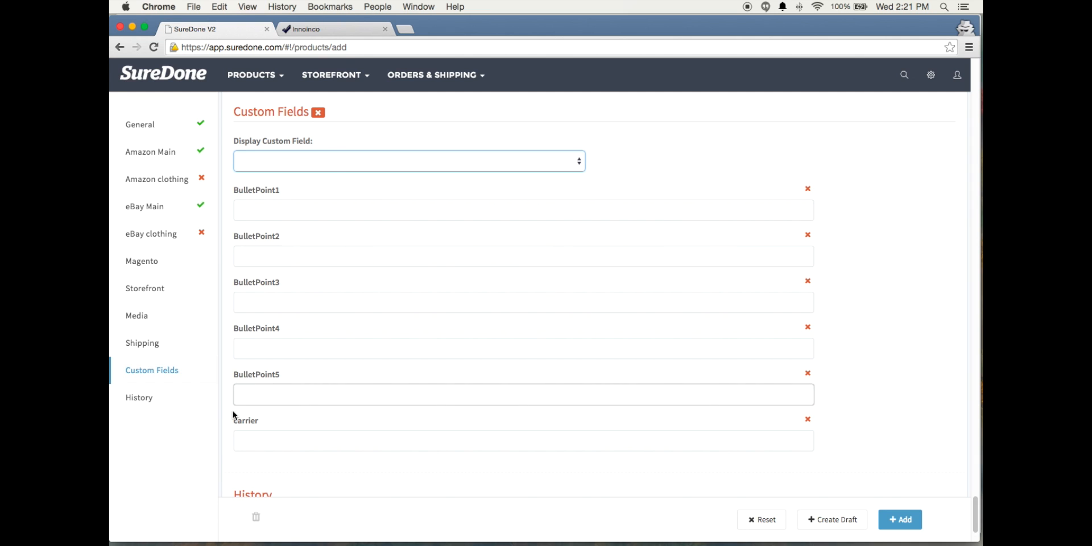
click(250, 435)
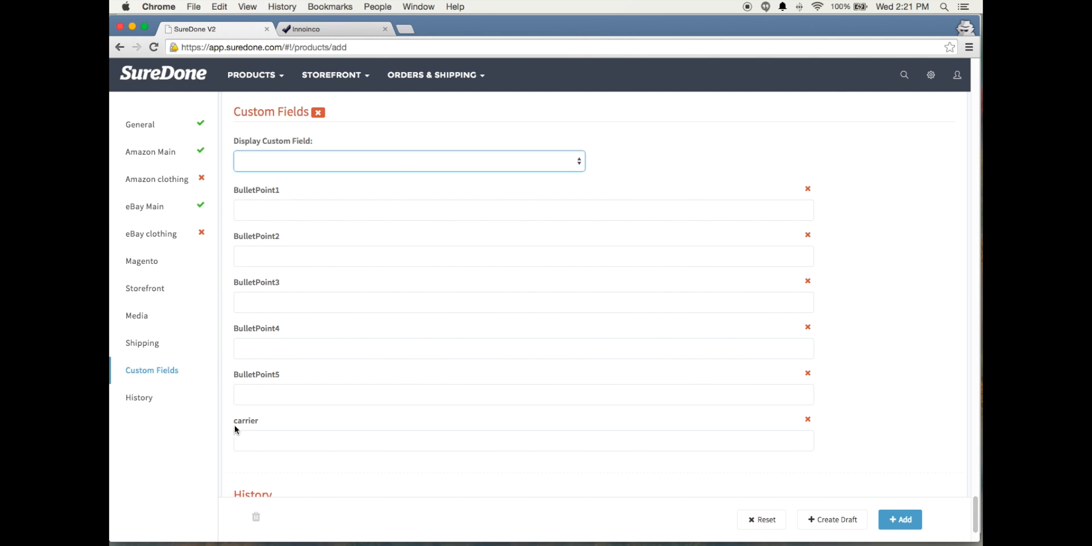
click(807, 419)
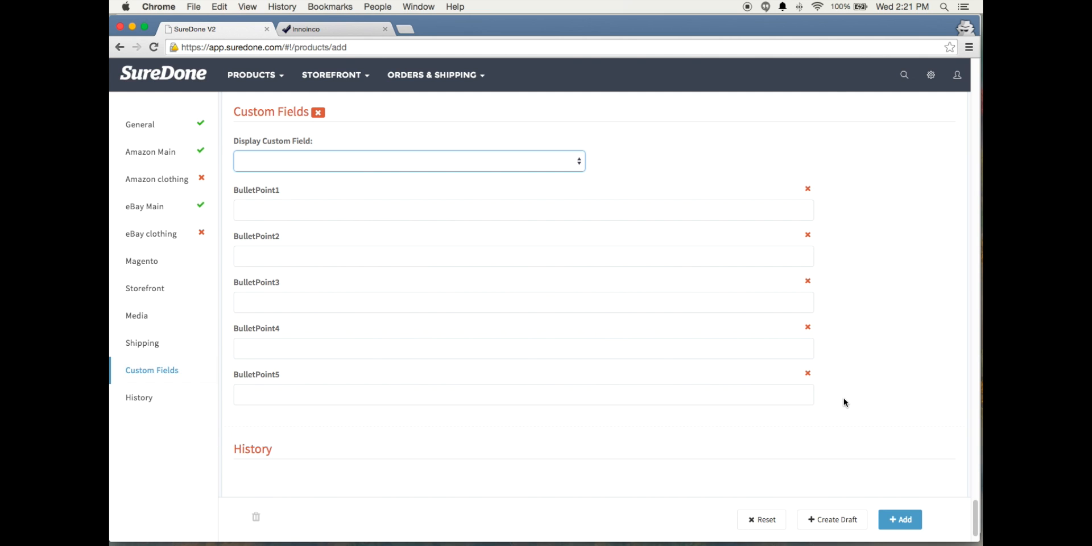
Save the new rubiks cube product as a draft
mouse_move(287, 379)
scroll(892, 329, down, 2)
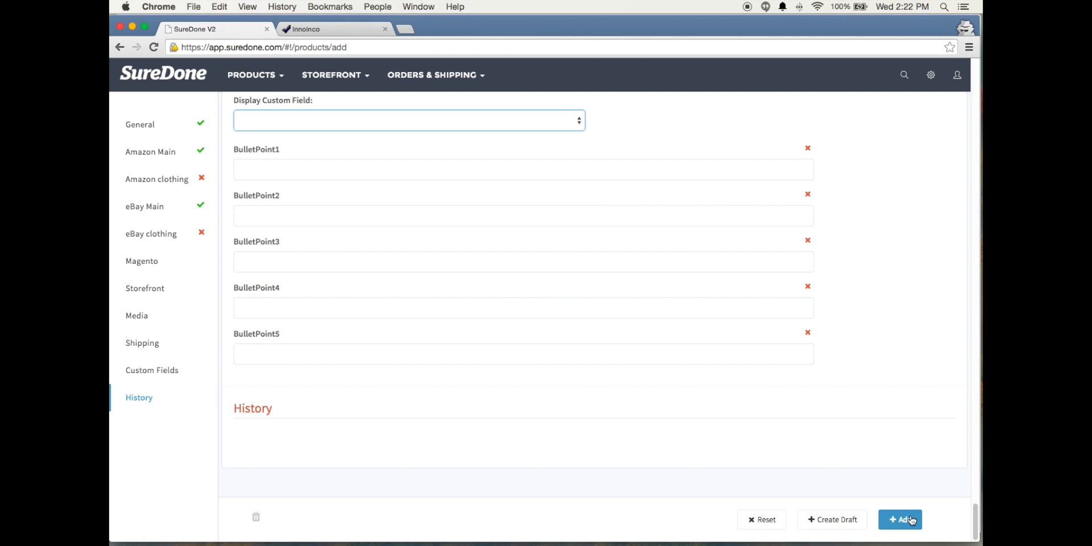
click(829, 520)
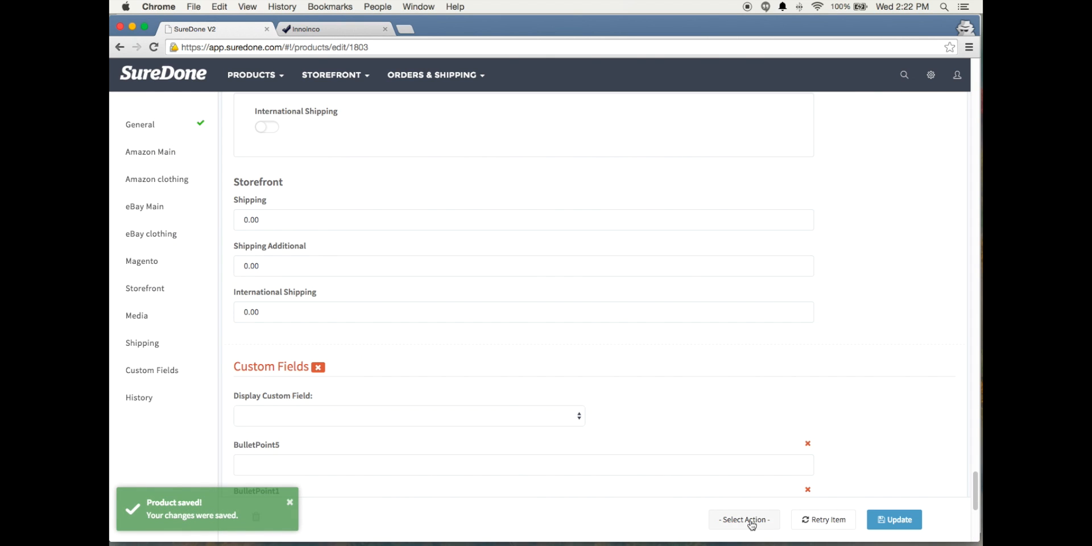
Create a variation of the rubiks cube product with size 9 and color Green
scroll(751, 524, down, 5)
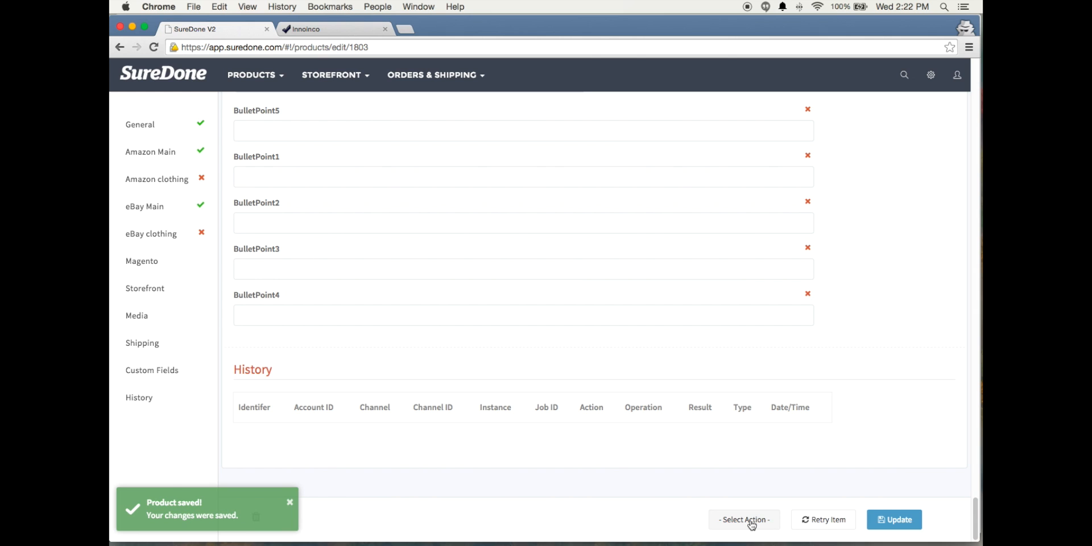
click(751, 520)
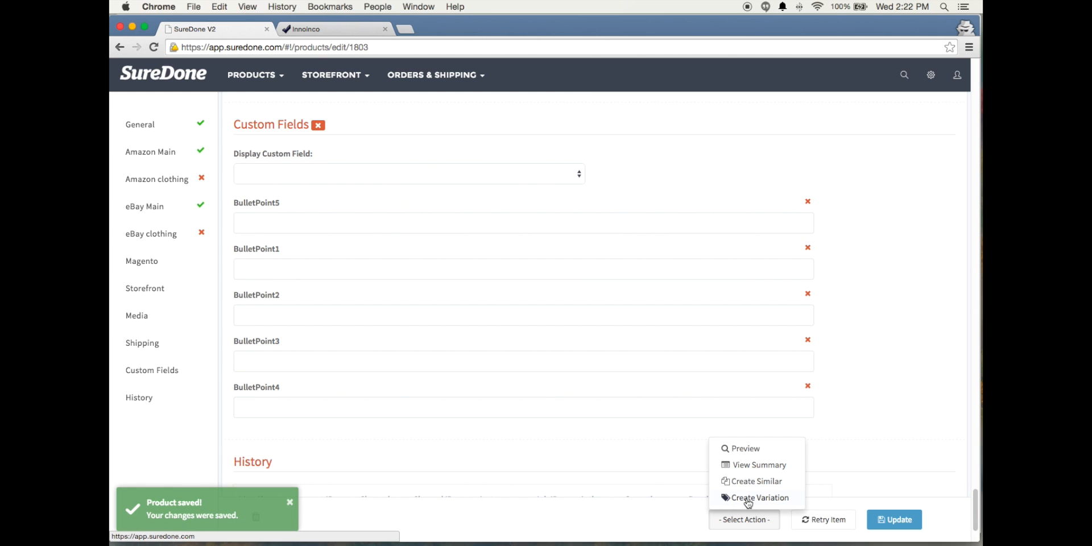
click(749, 499)
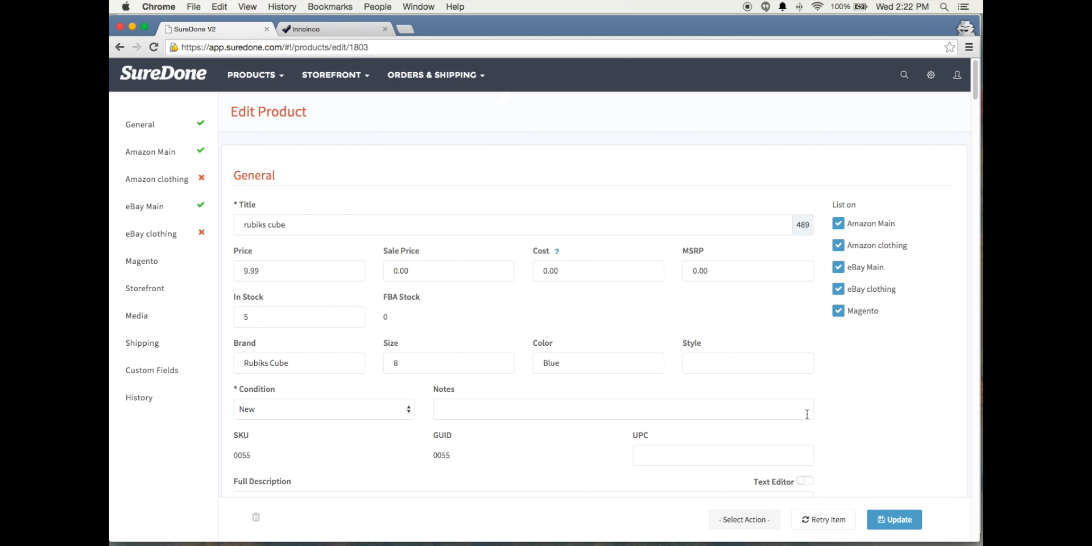
click(750, 520)
click(753, 498)
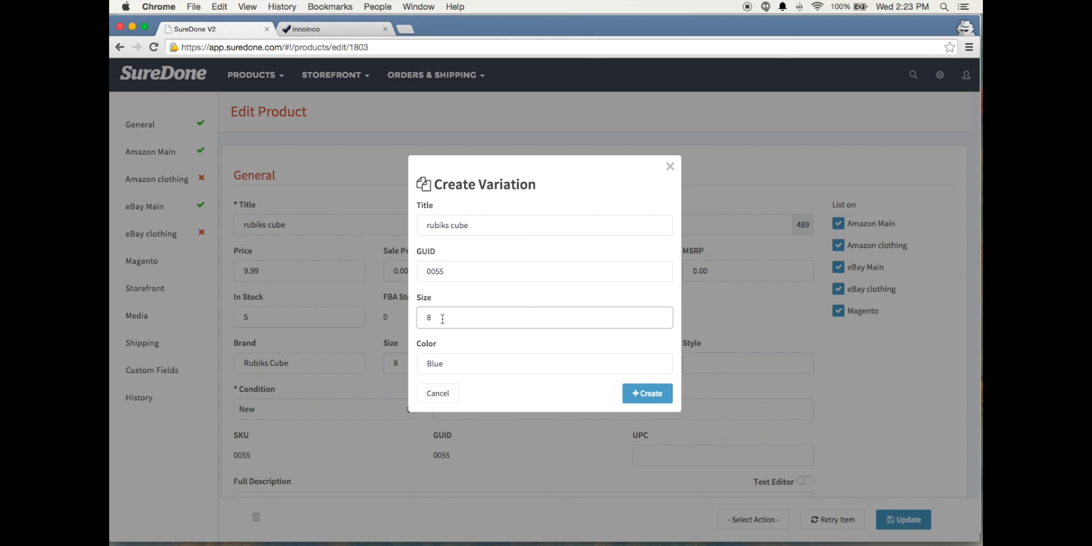
click(448, 366)
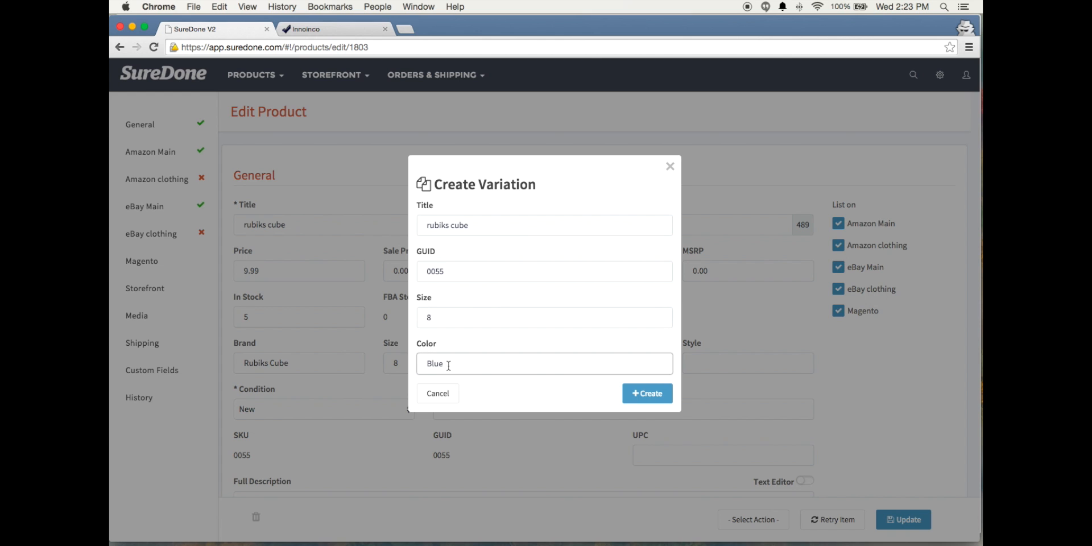
click(436, 311)
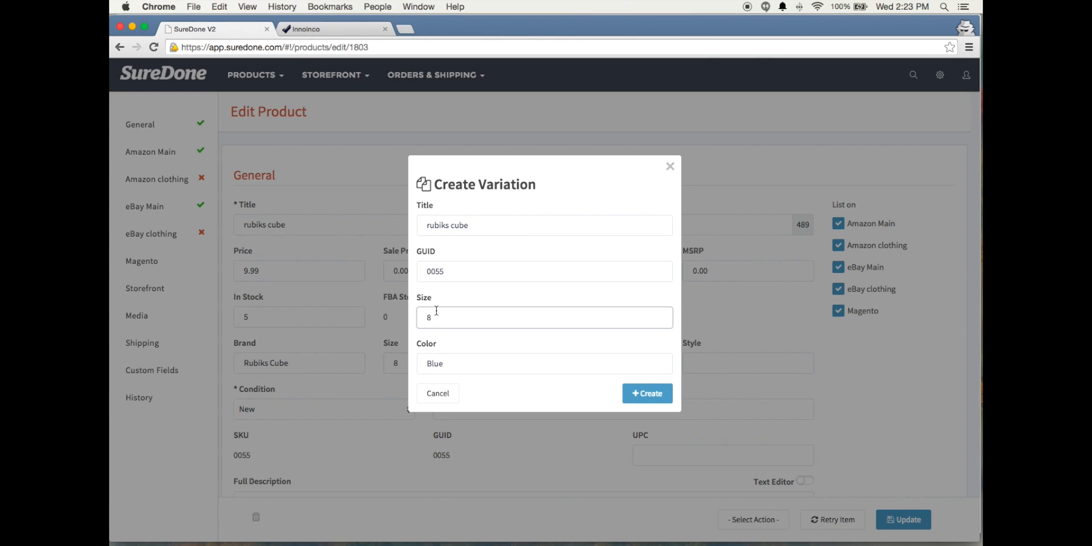
double_click(429, 316)
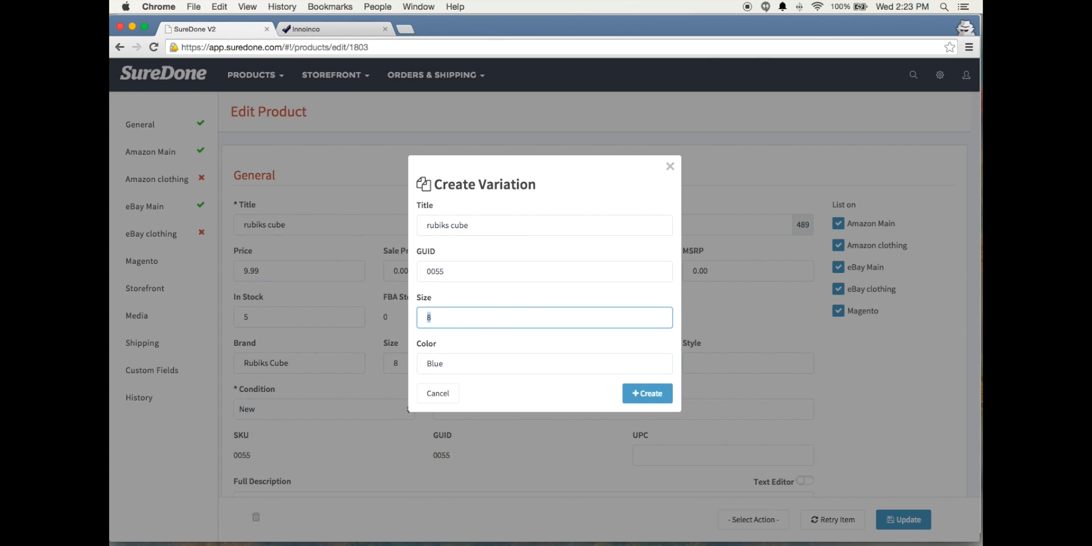
text(9)
key(Tab)
text(G)
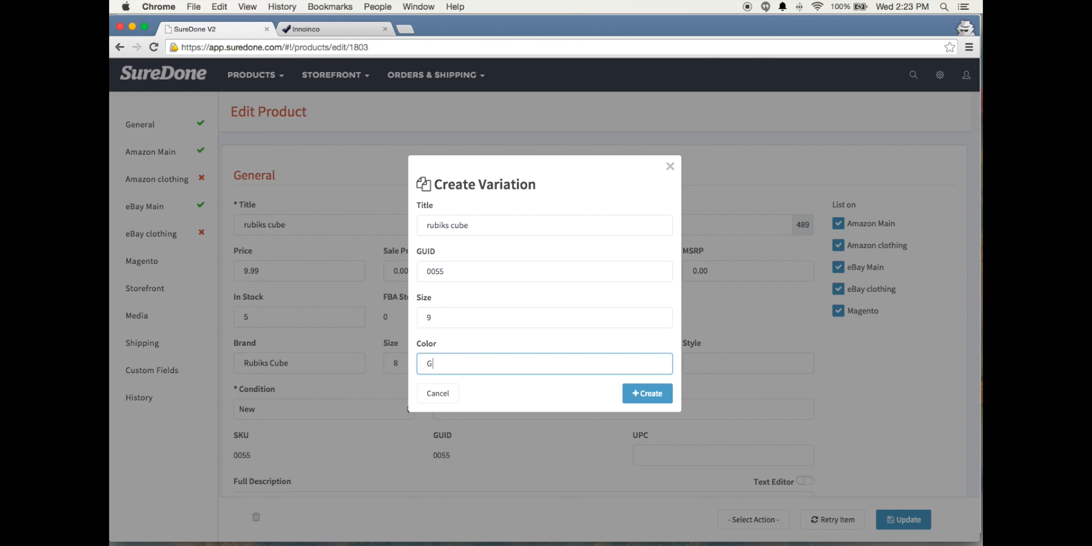
text(reen)
click(645, 394)
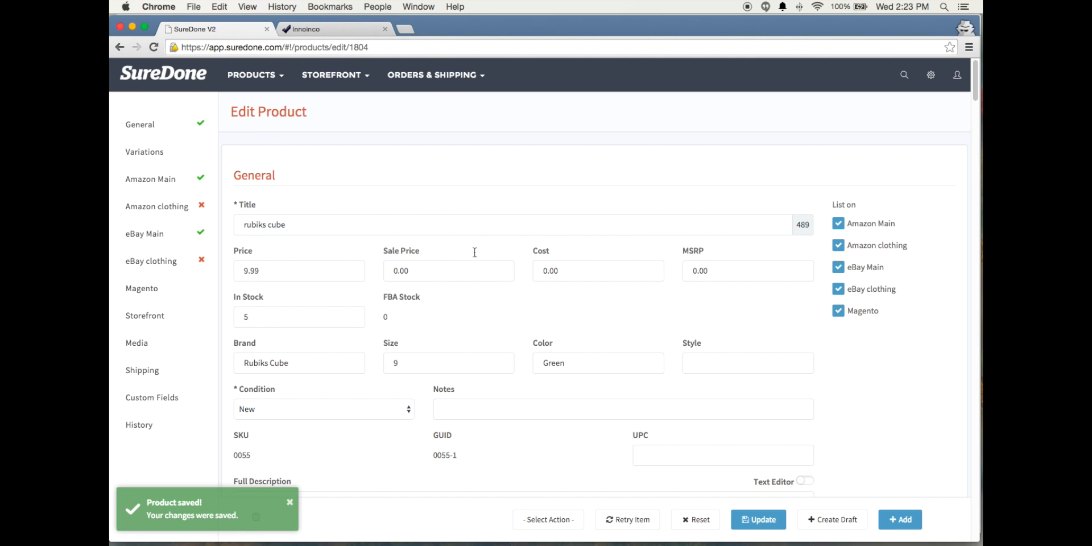
Set the green variation's In Stock quantity to 4
scroll(432, 267, down, 2)
scroll(406, 312, up, 2)
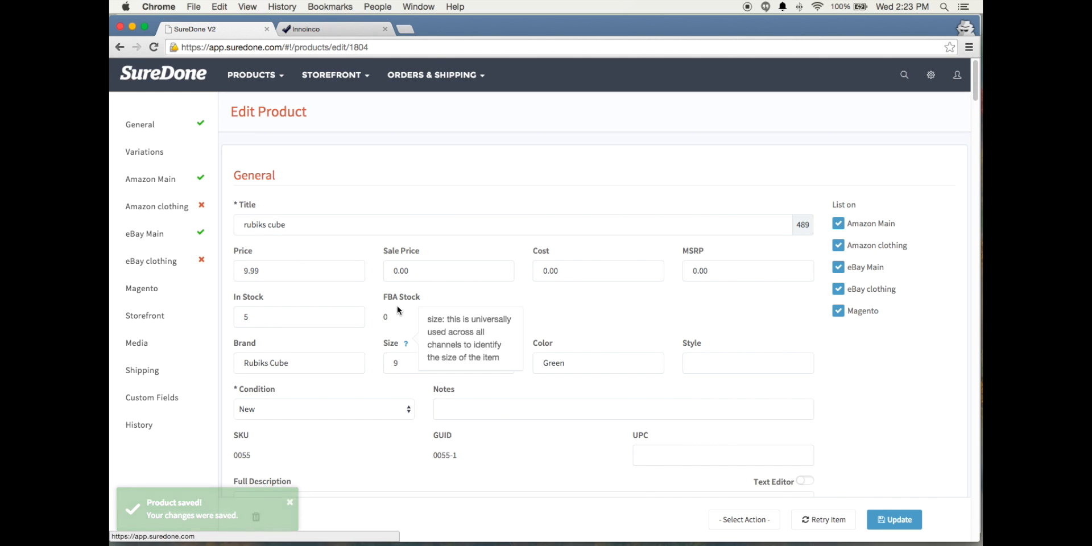
click(568, 359)
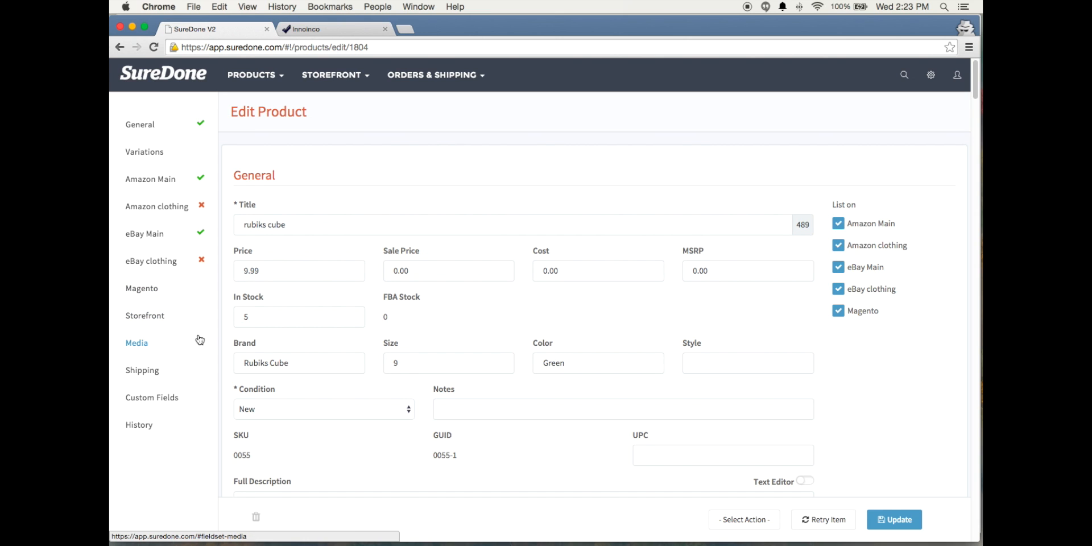
scroll(276, 324, down, 2)
click(256, 283)
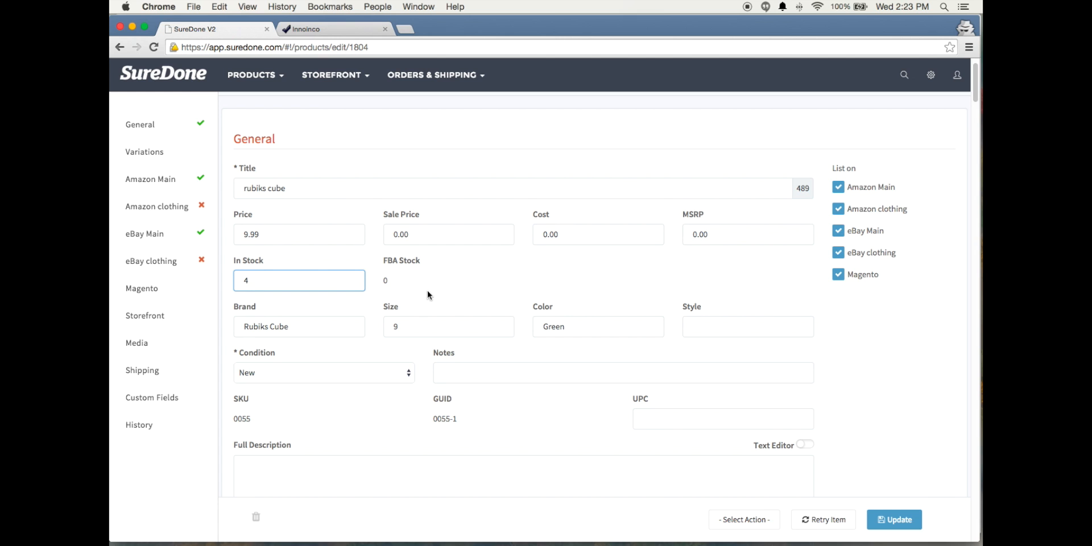
text(4)
Replace the variation's existing image with 4.png from the test photos folder
click(136, 343)
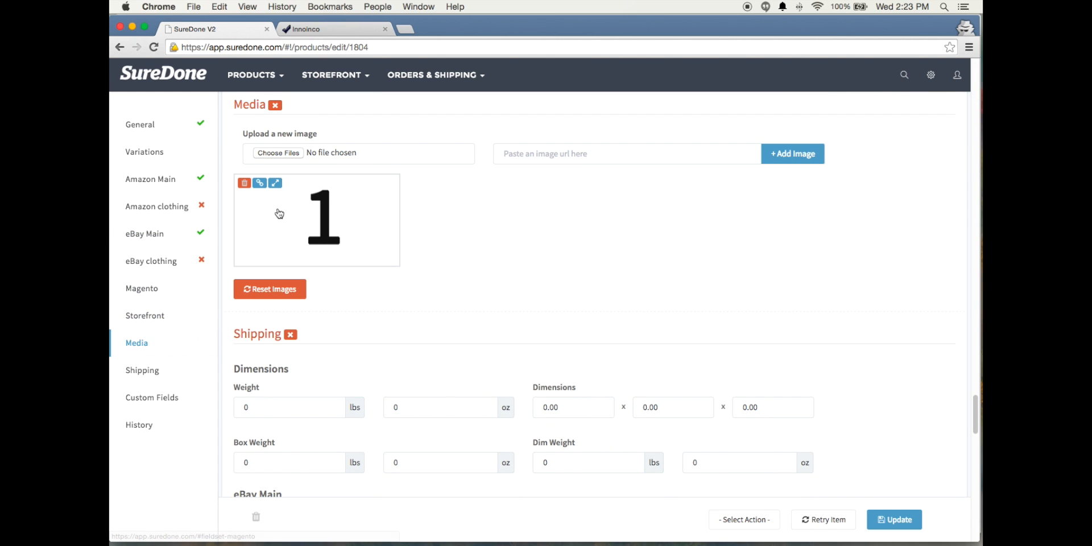
click(244, 183)
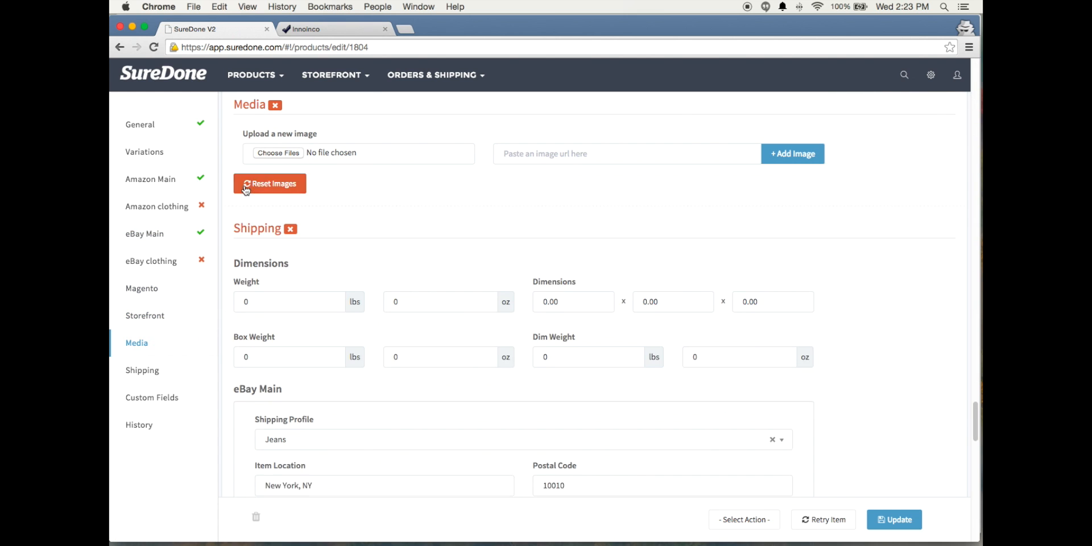
click(278, 153)
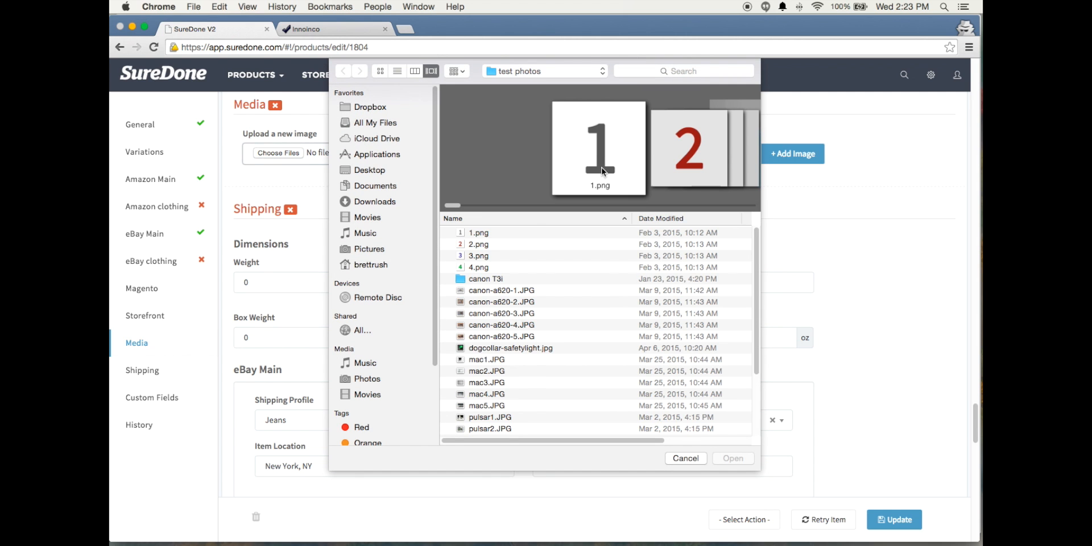
click(477, 268)
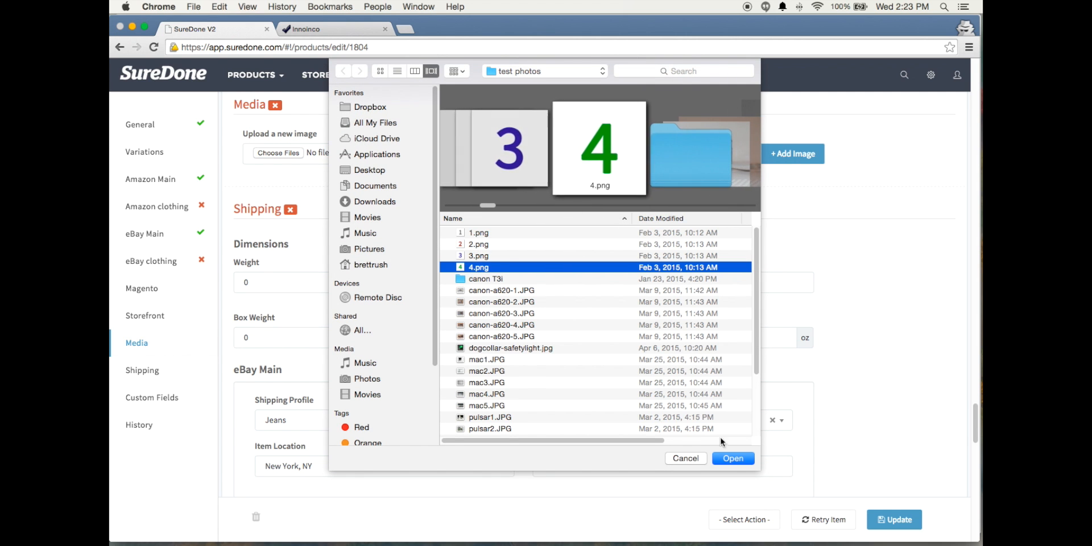
click(732, 458)
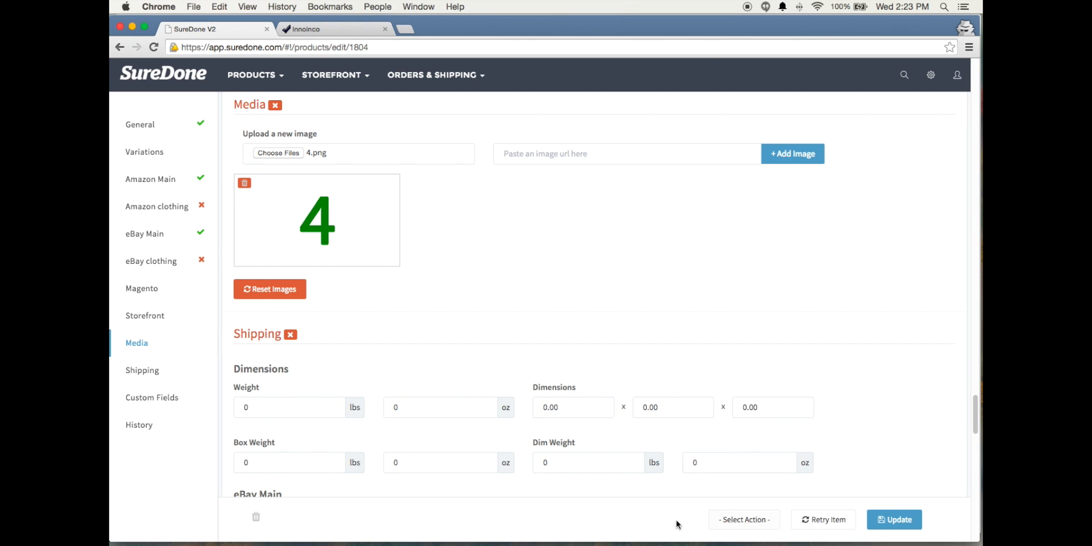
Update the green variation to save its stock and image changes
click(744, 524)
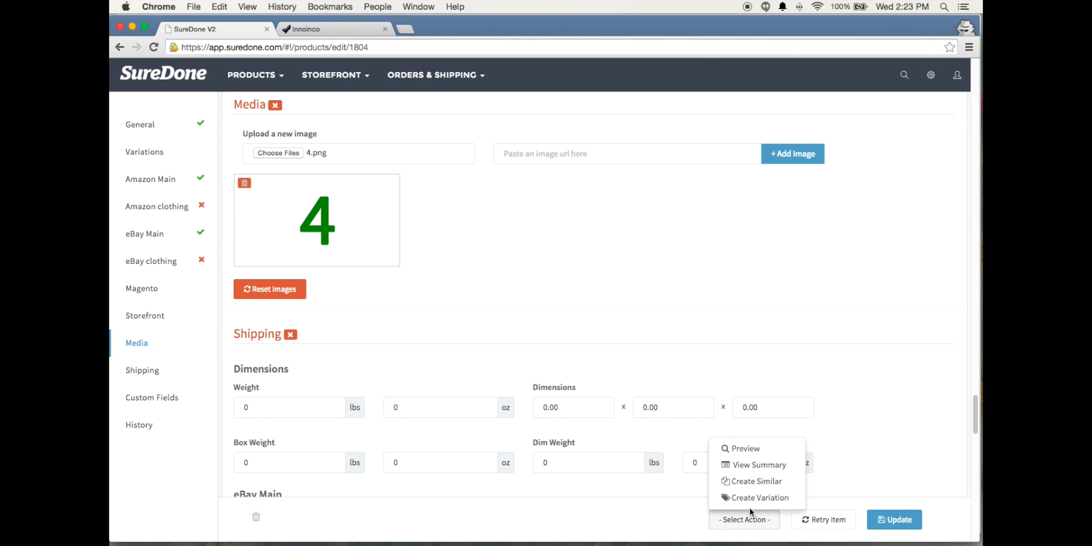
click(931, 522)
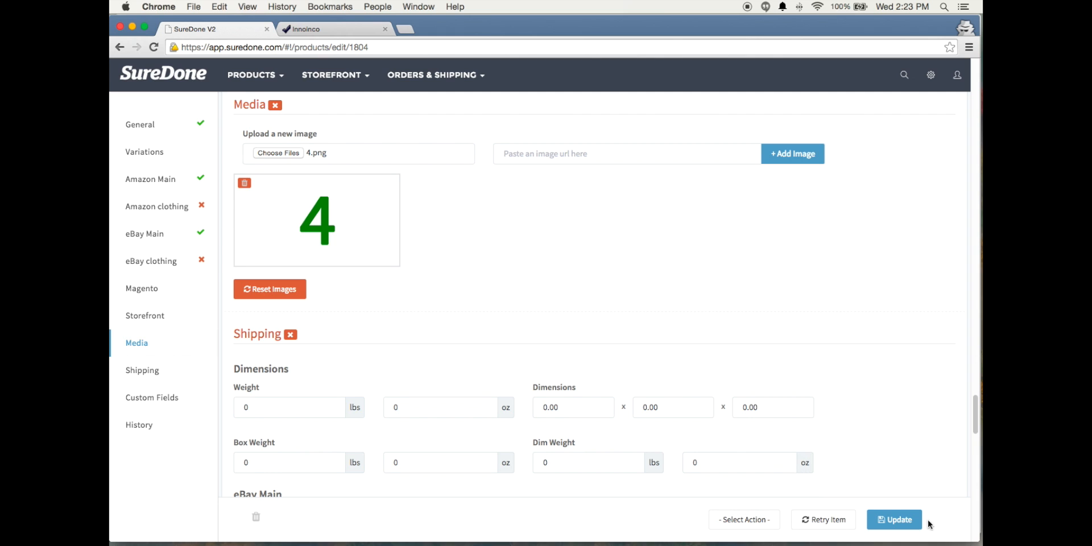
mouse_move(319, 230)
click(894, 519)
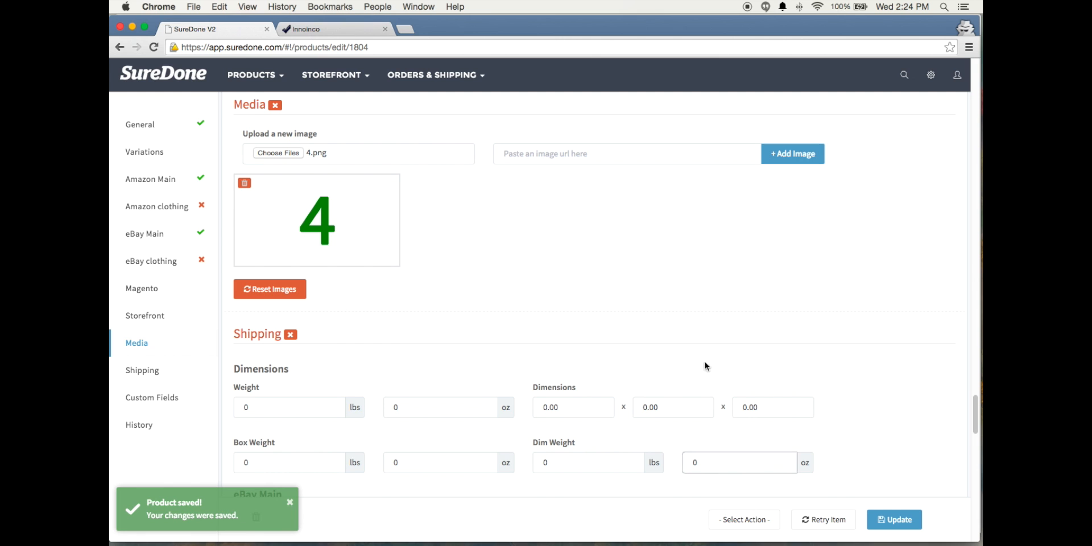
Create another rubiks cube variation from the green one, with size 10 and color Red
click(748, 527)
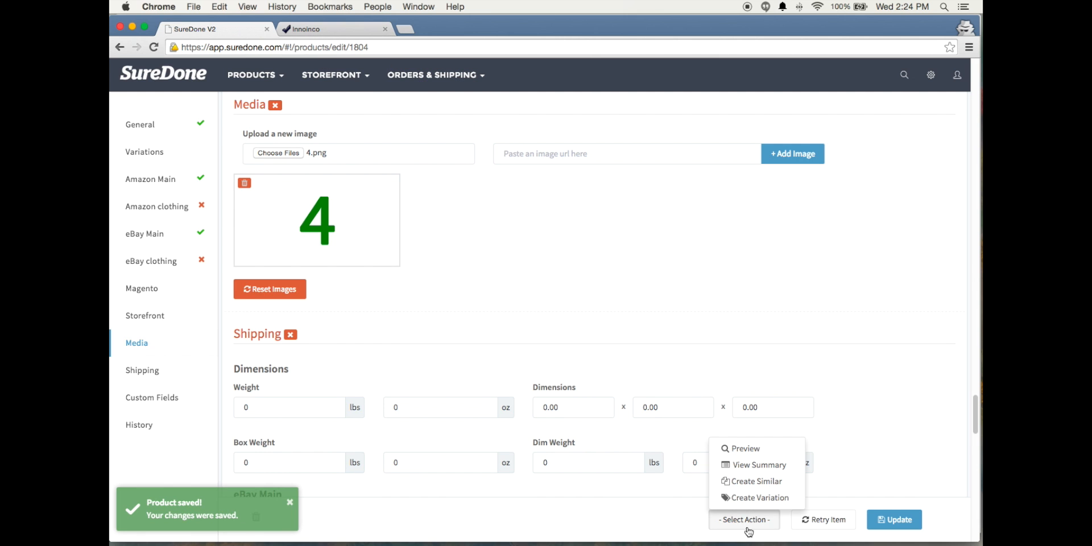
click(745, 495)
double_click(444, 315)
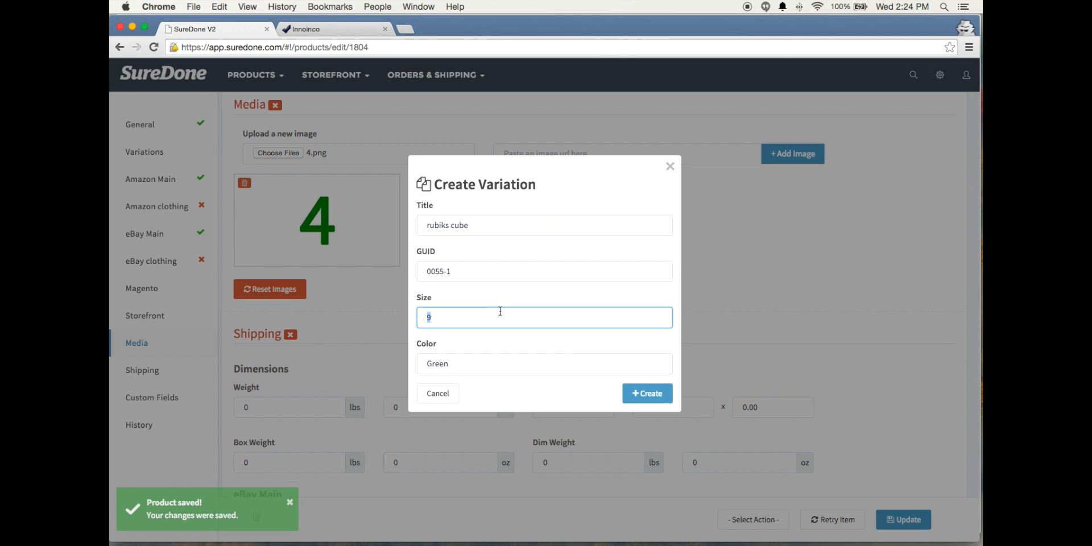
text(10)
drag(501, 356, 410, 366)
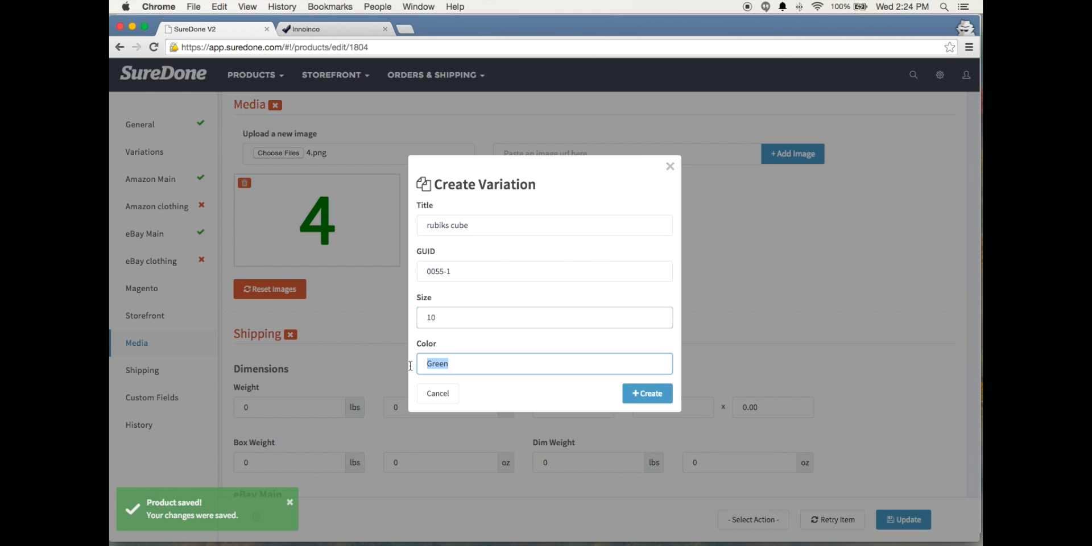
text(Red)
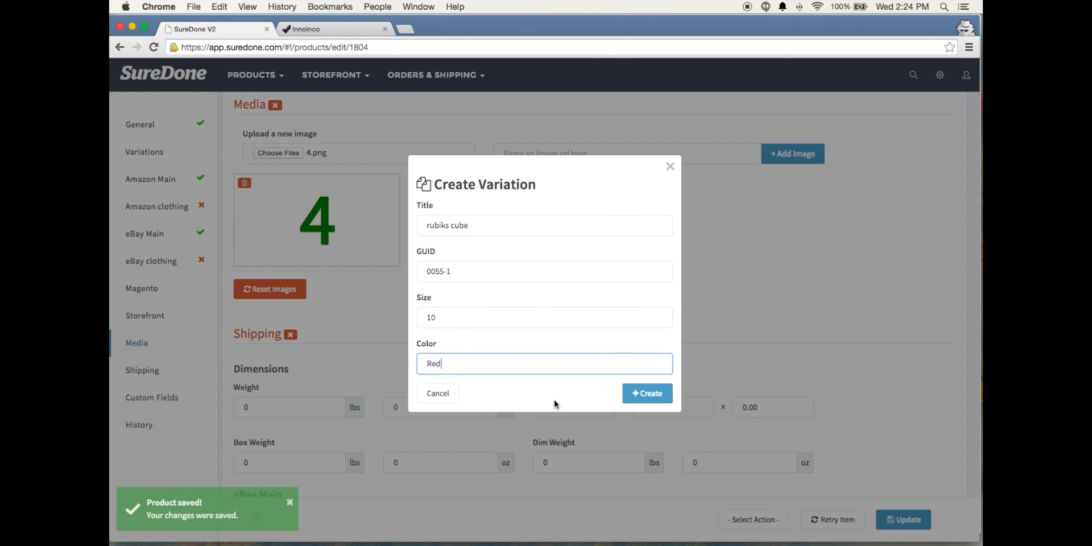
click(641, 392)
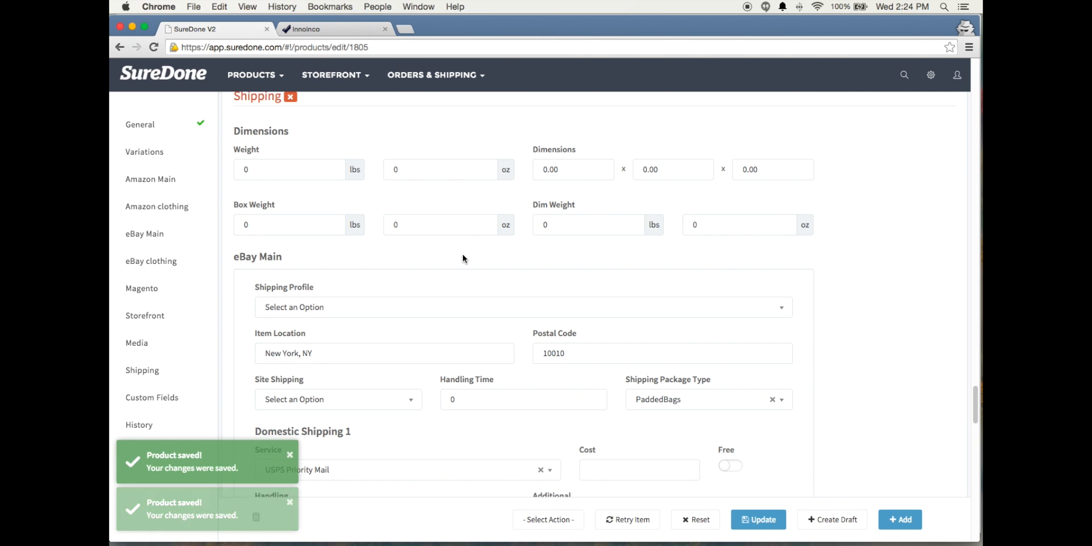
Set the red variation's In Stock quantity to 6 in its General section
click(141, 134)
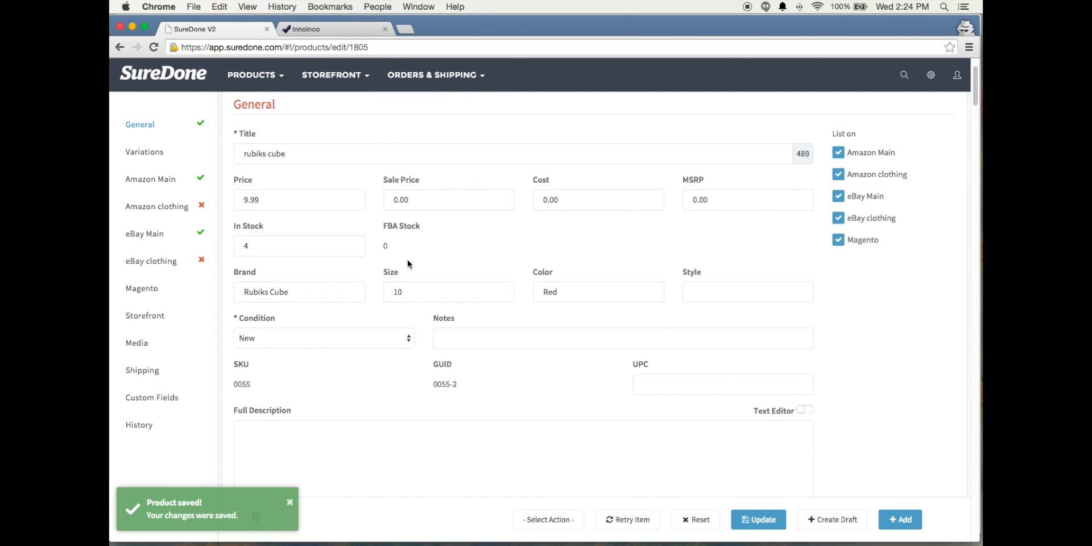
click(264, 245)
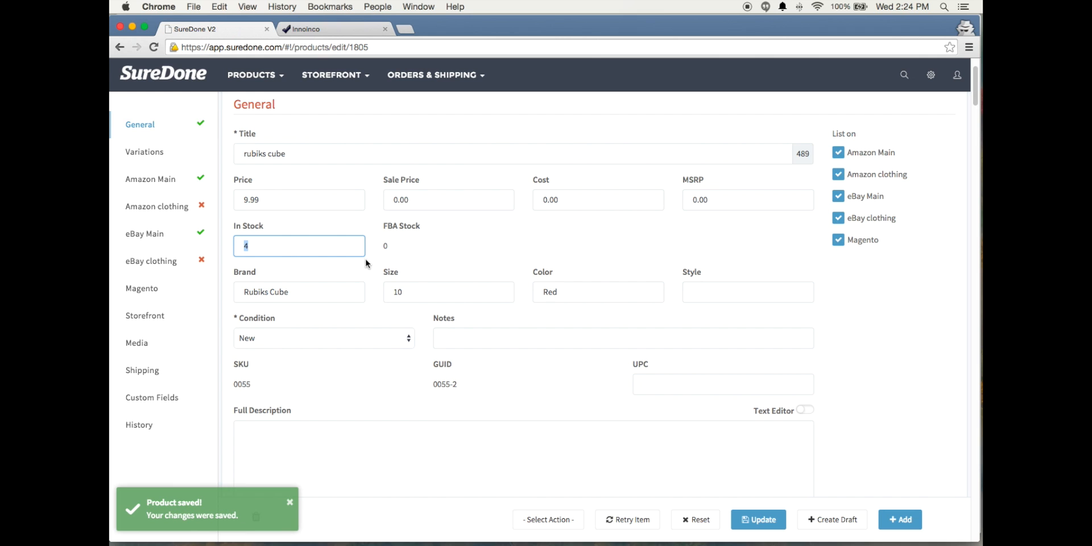
text(6)
scroll(346, 275, up, 2)
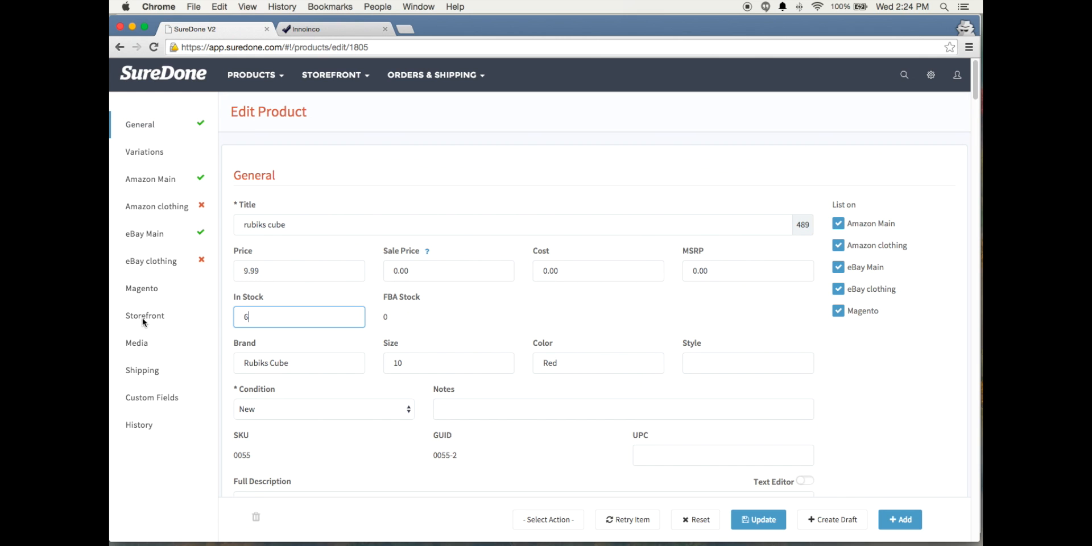
Replace the red variation's existing image with 2.png from the test photos folder and update the product
click(137, 342)
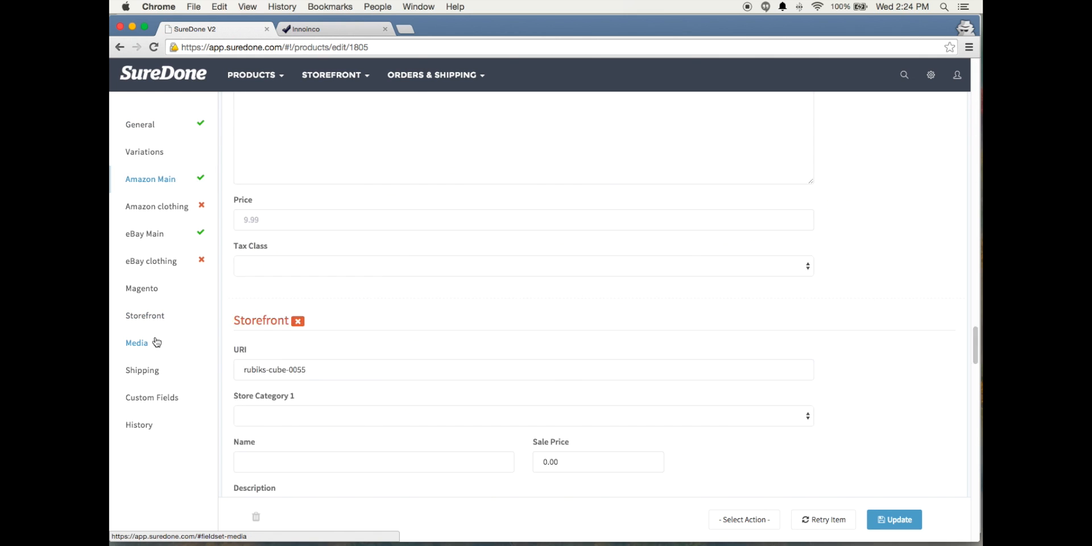
click(244, 183)
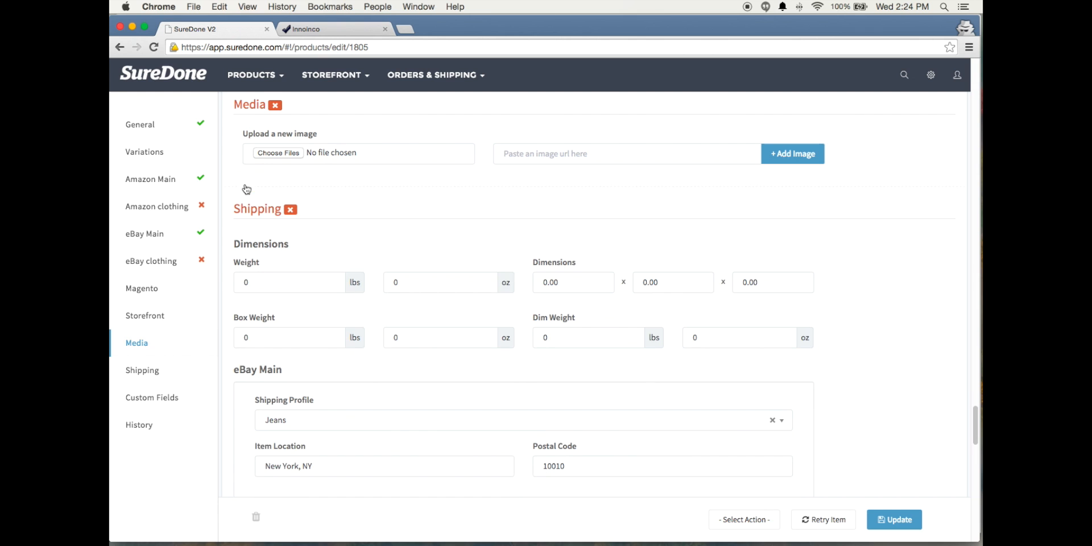
click(278, 156)
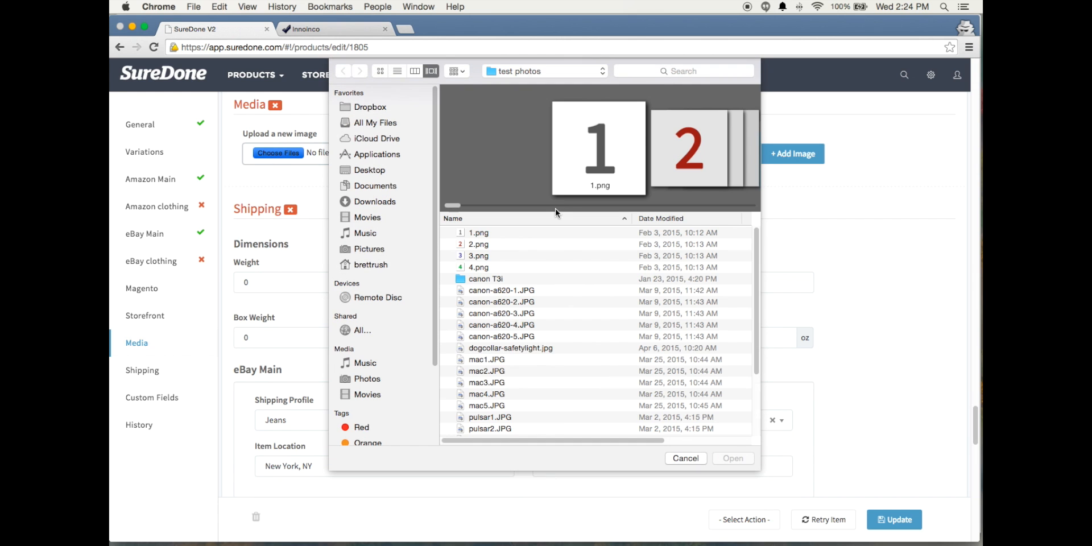
click(476, 244)
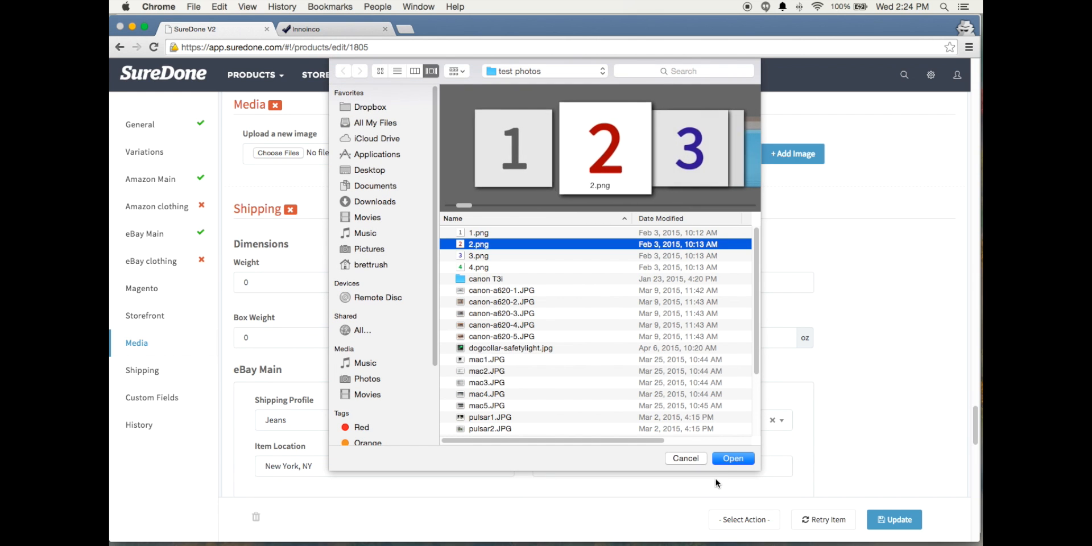
click(733, 458)
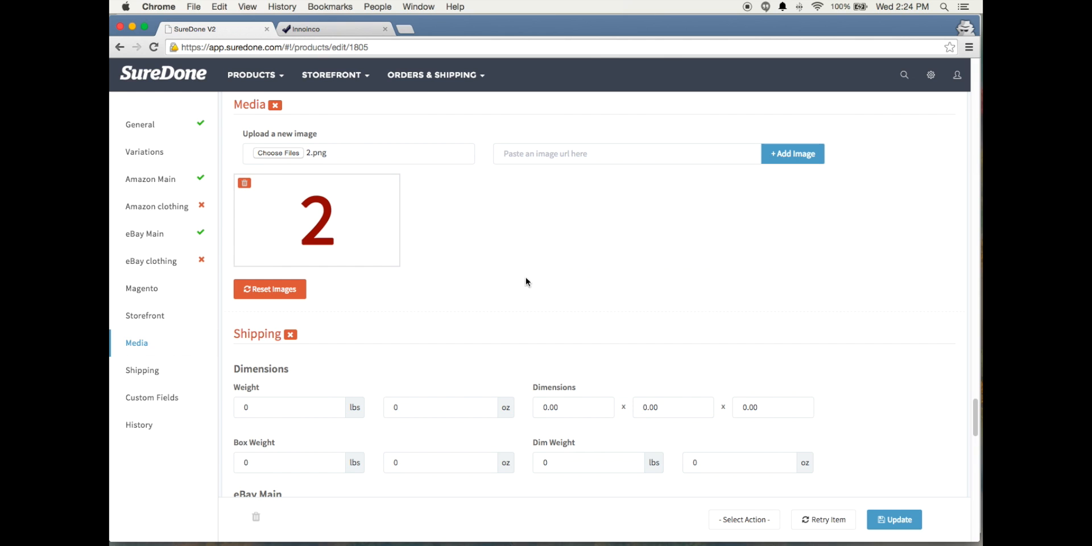
click(896, 522)
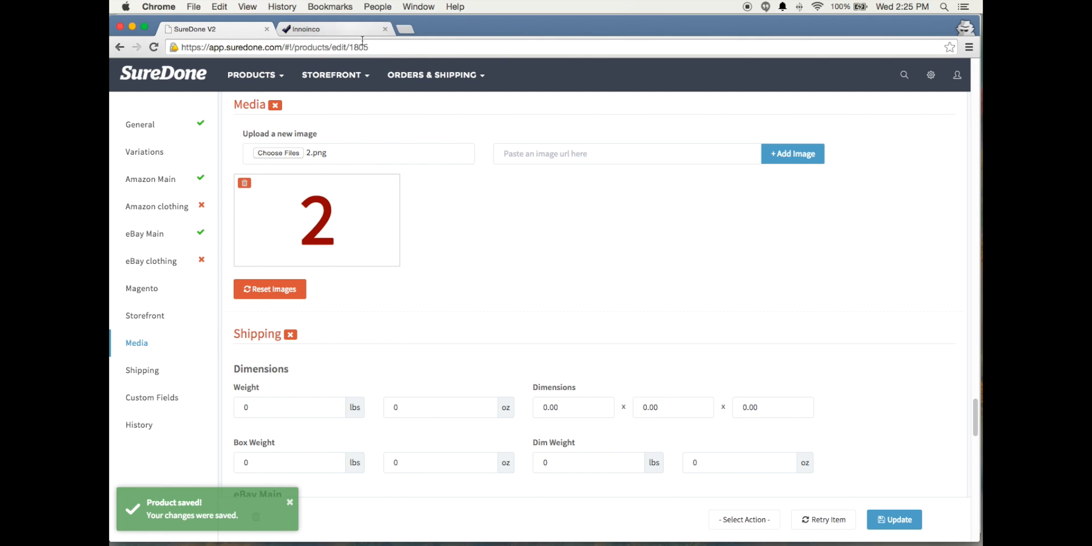
Examine the red variation's parent info, sibling variations and the product ID in the page address
click(144, 151)
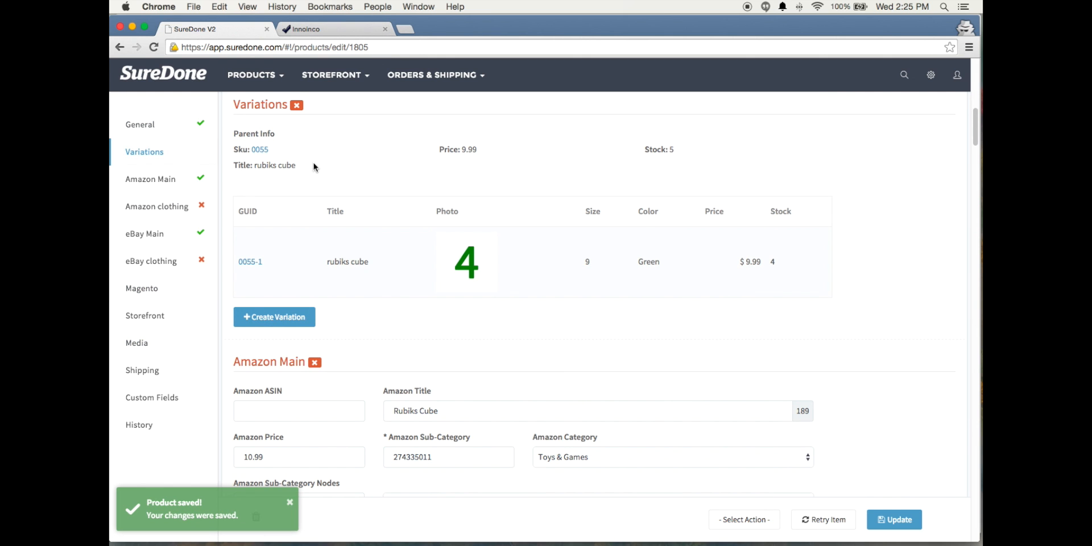
scroll(307, 170, up, 2)
scroll(303, 154, up, 2)
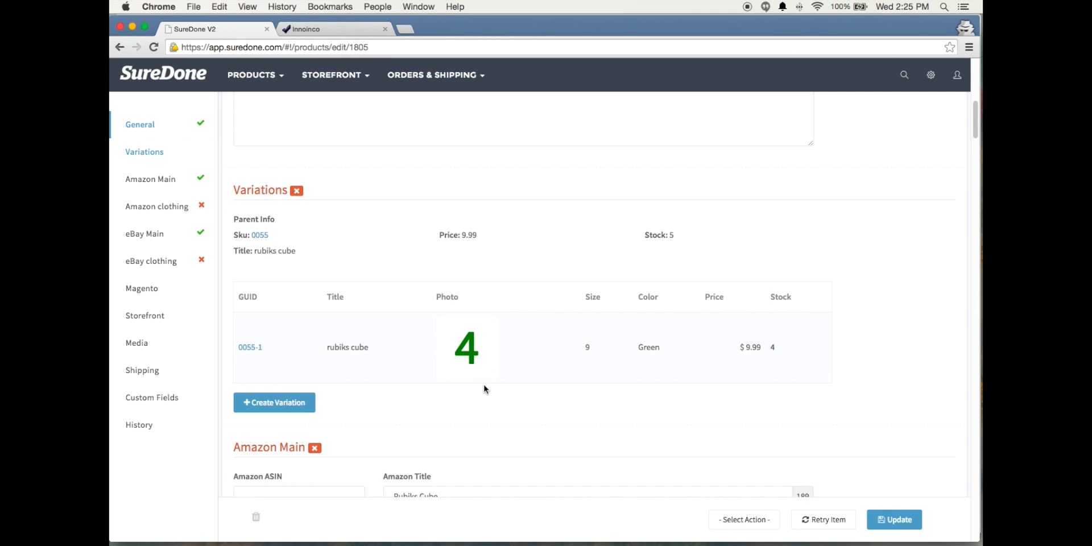
drag(348, 47, 378, 47)
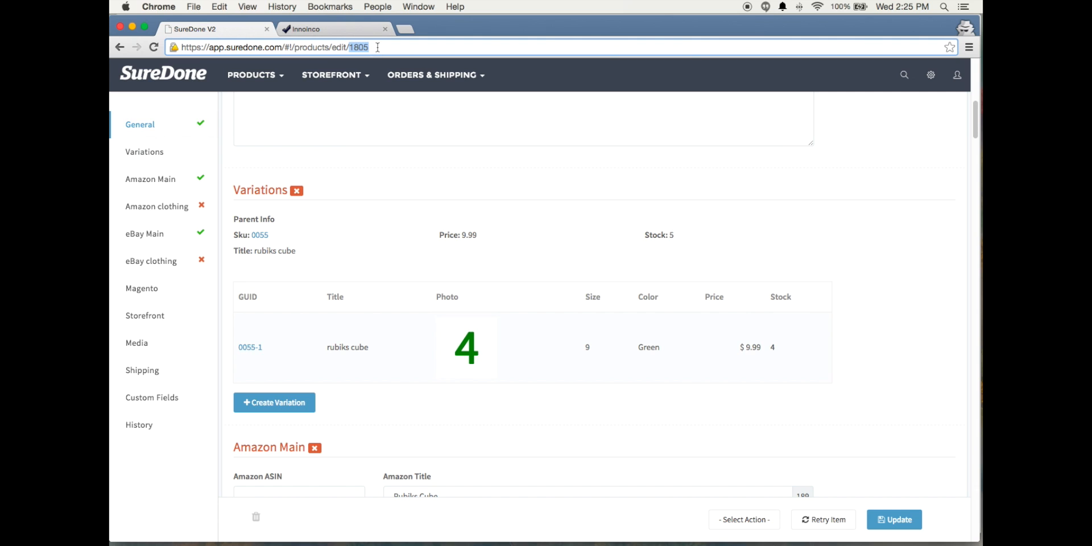
click(378, 47)
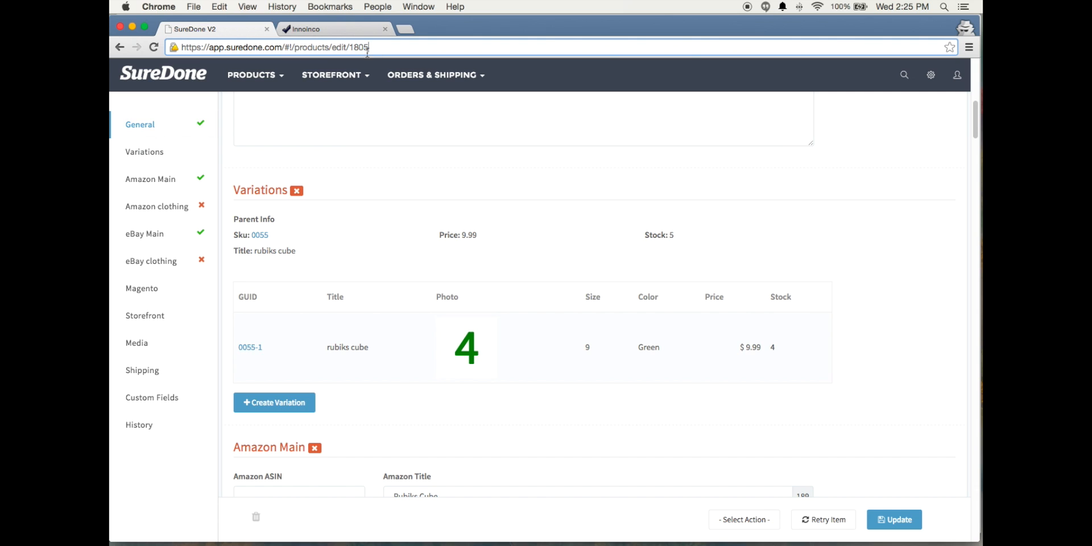
Open the parent product with SKU 0055 and examine its general details, Amazon dummy parent info and variations table
click(261, 237)
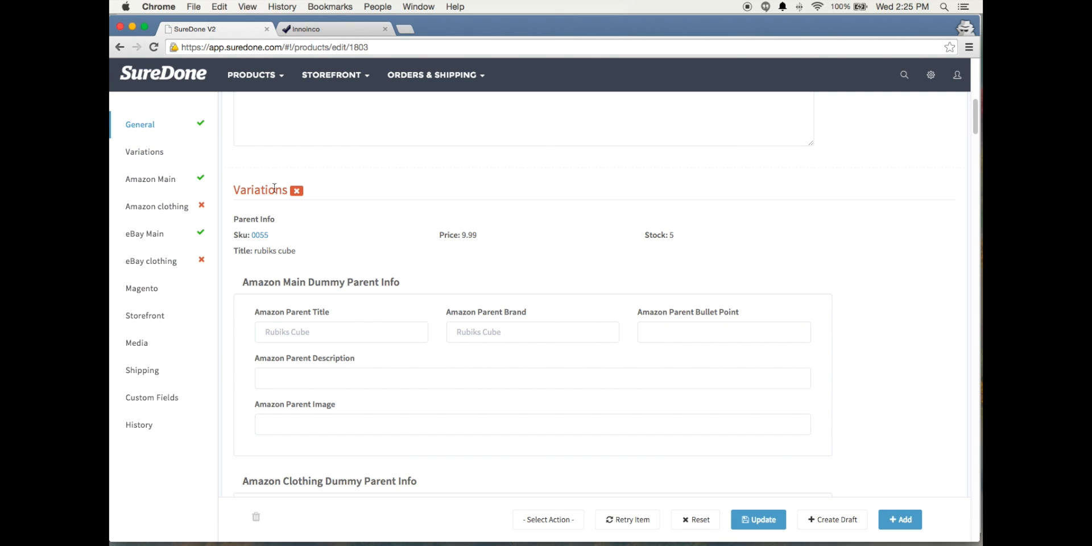
scroll(432, 276, down, 10)
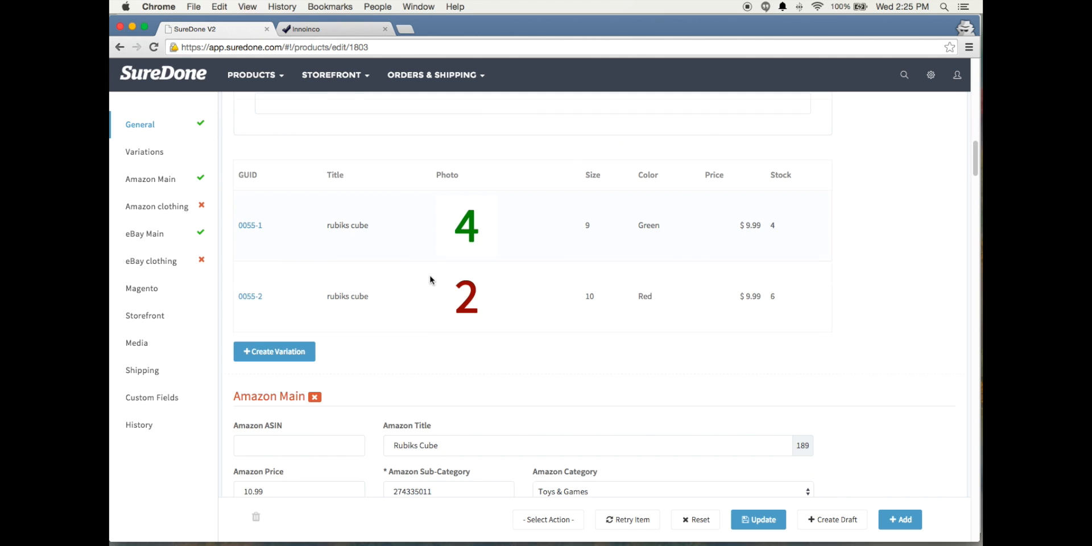
scroll(261, 248, up, 15)
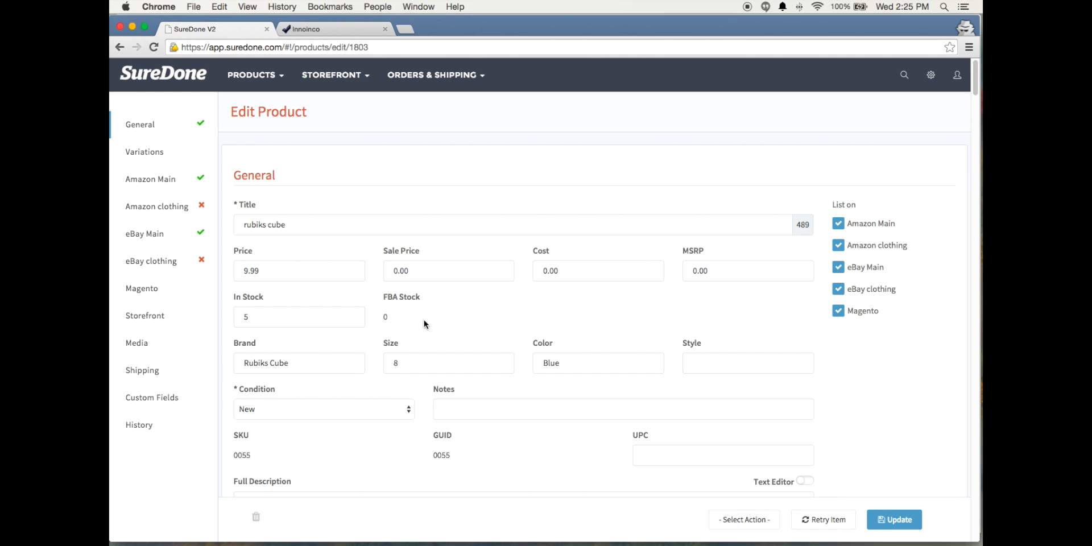
click(144, 152)
scroll(441, 340, down, 5)
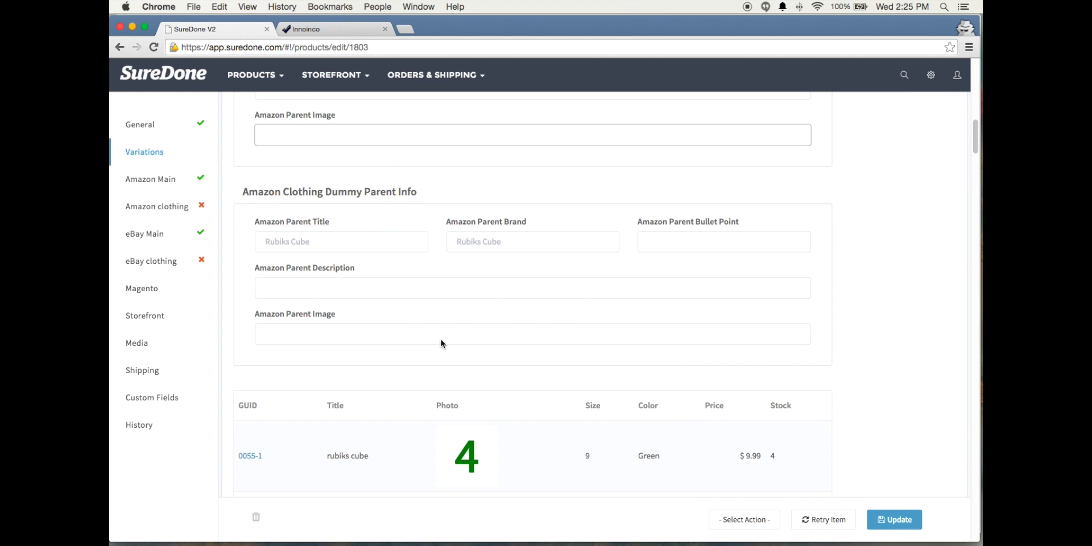
scroll(440, 340, down, 2)
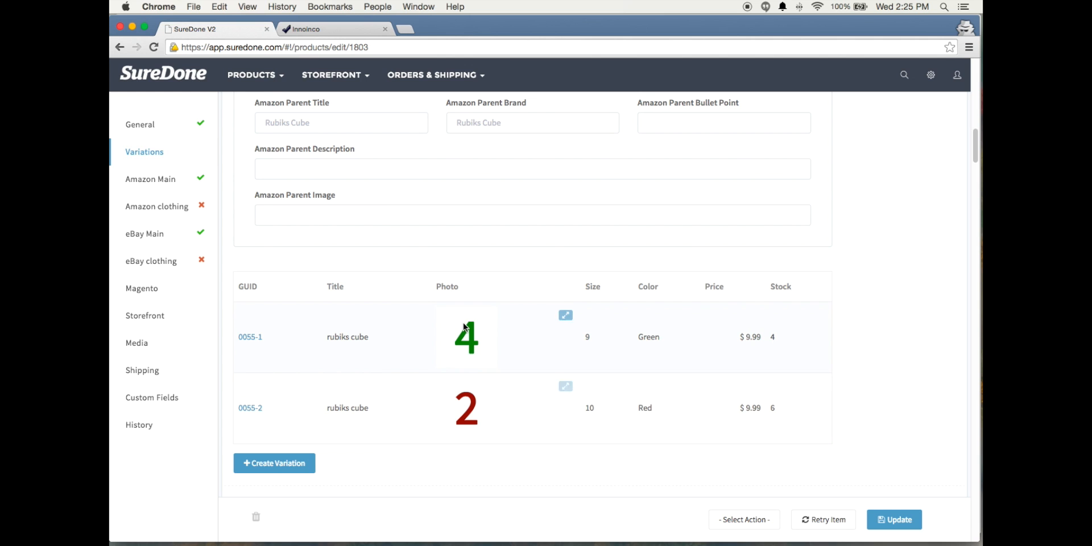
scroll(480, 425, down, 2)
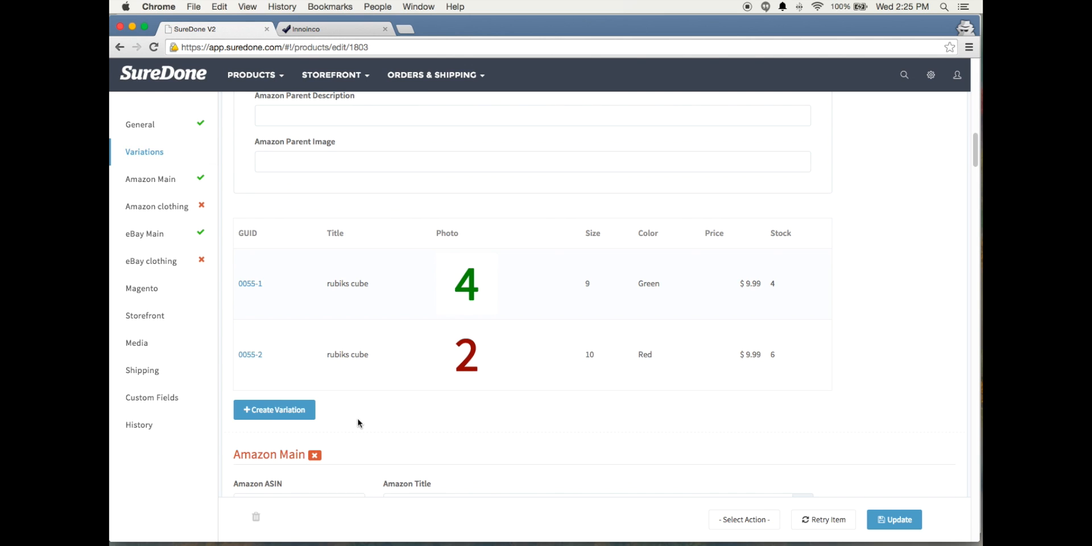
Create a variation of the parent rubiks cube product with size 7 and color Blue
click(263, 413)
drag(444, 317, 393, 316)
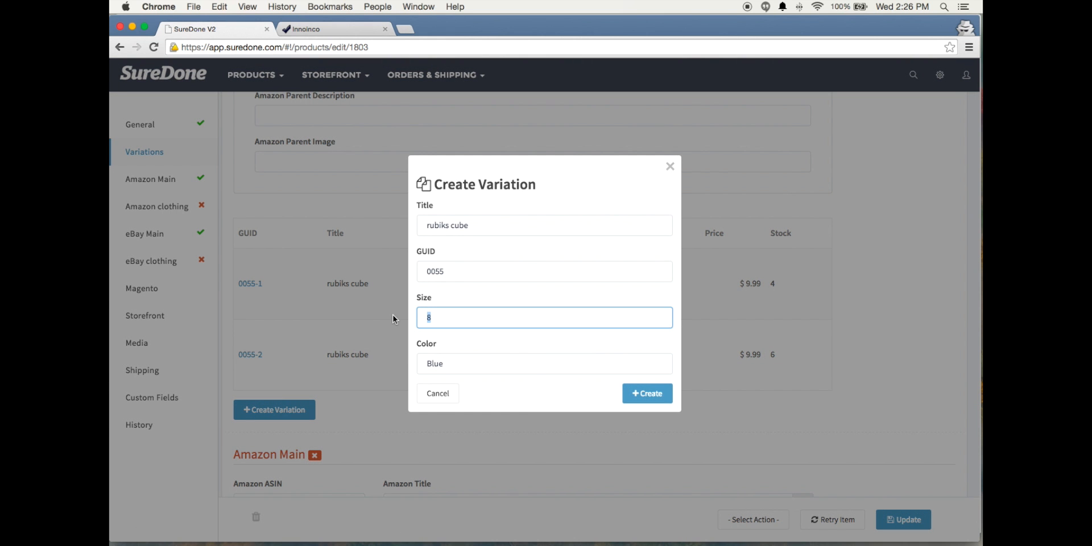
text(7)
drag(453, 361, 415, 359)
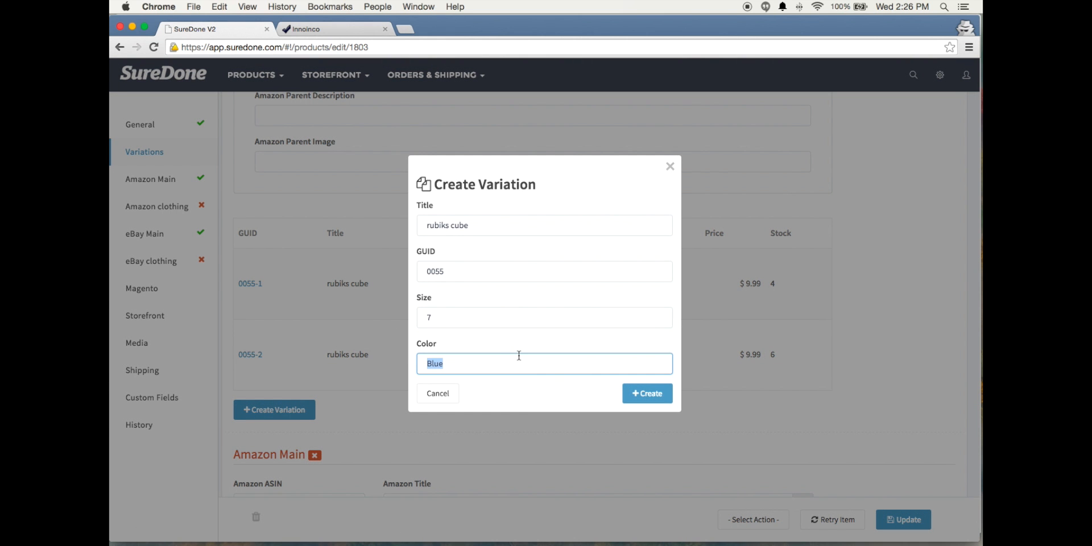
text(Bl)
click(644, 399)
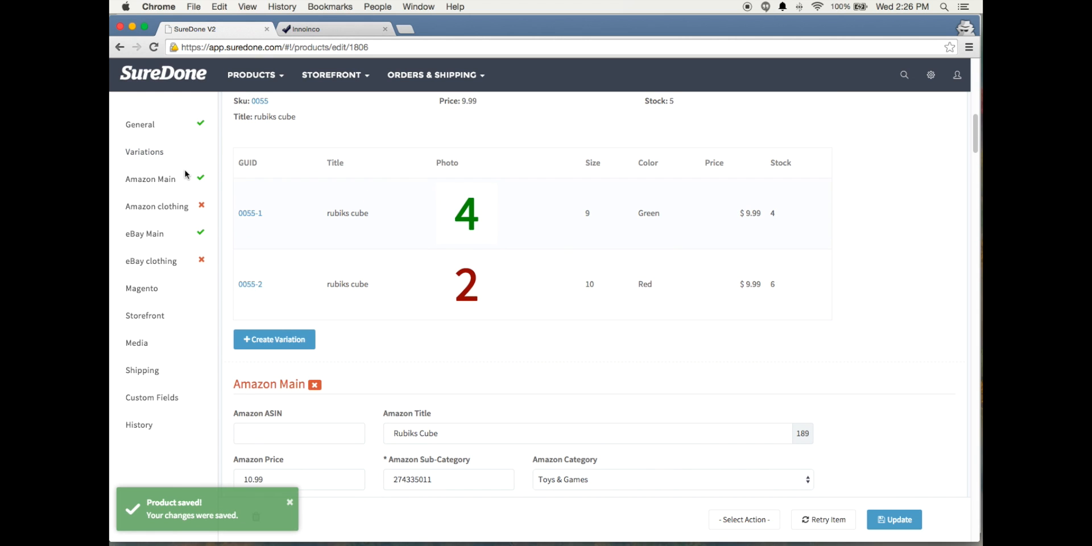
Return from the blue variation to parent product 0055 and check its variations table and general details
click(149, 152)
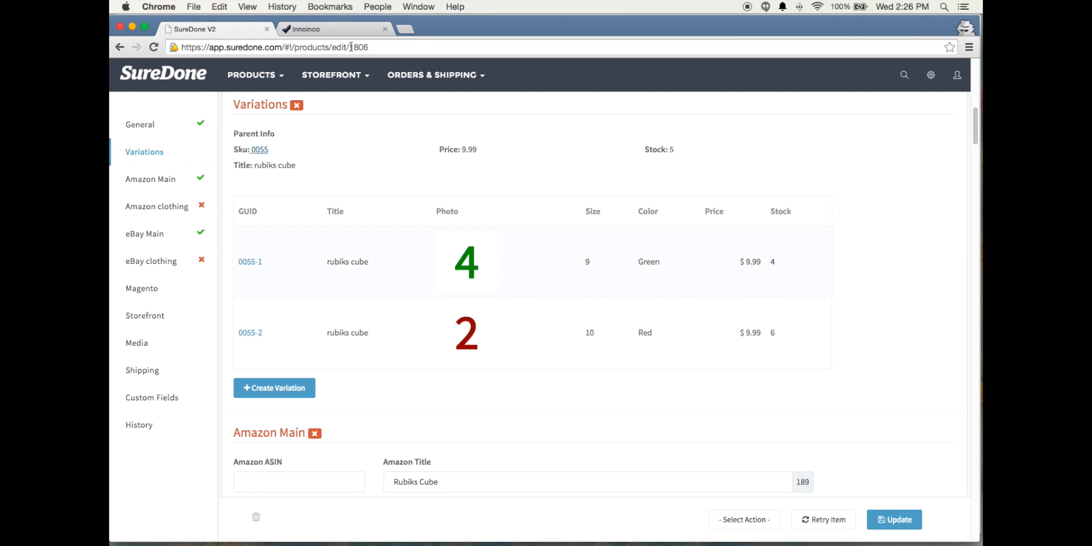
click(321, 150)
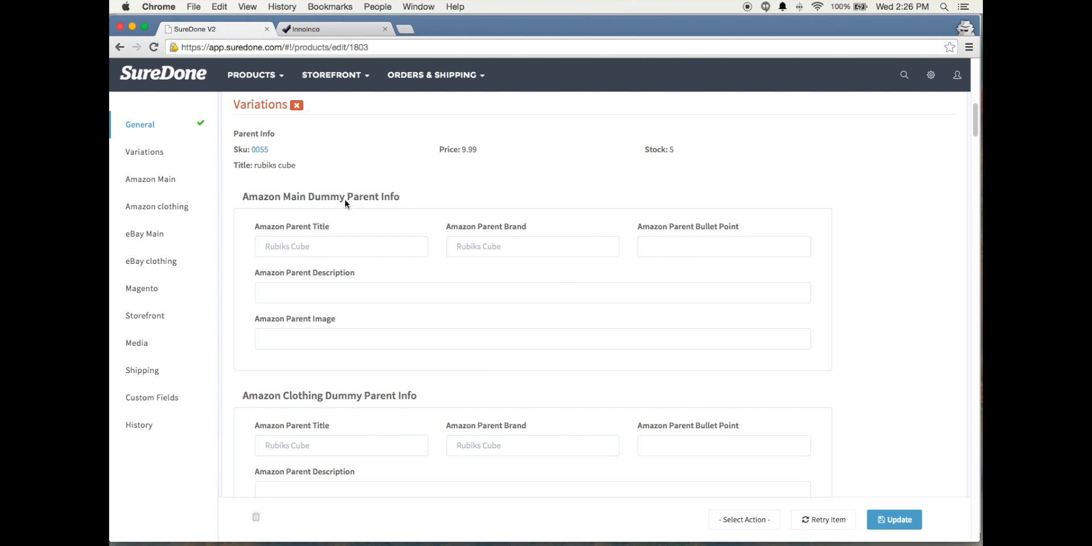
scroll(557, 279, down, 10)
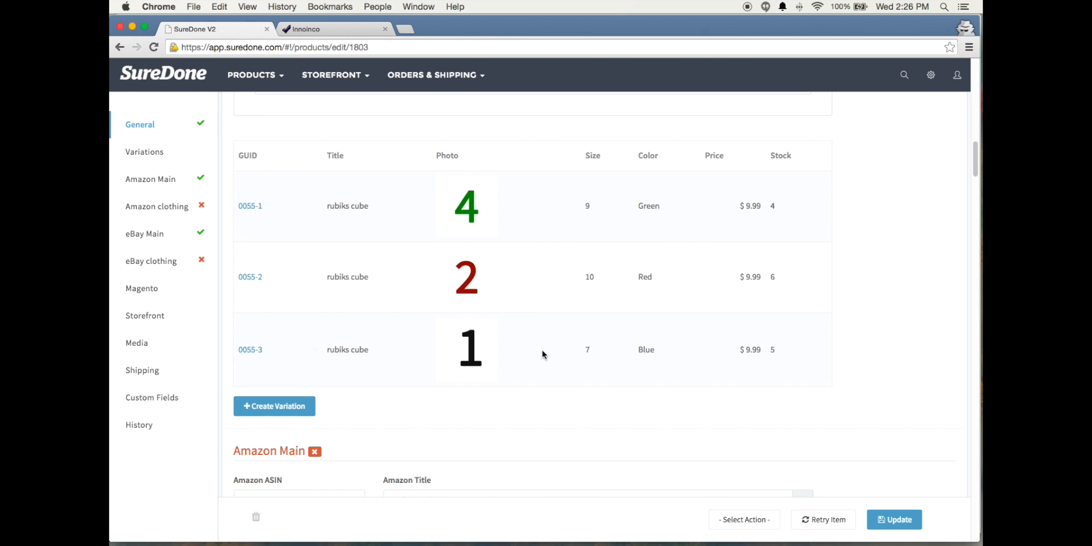
scroll(597, 256, up, 10)
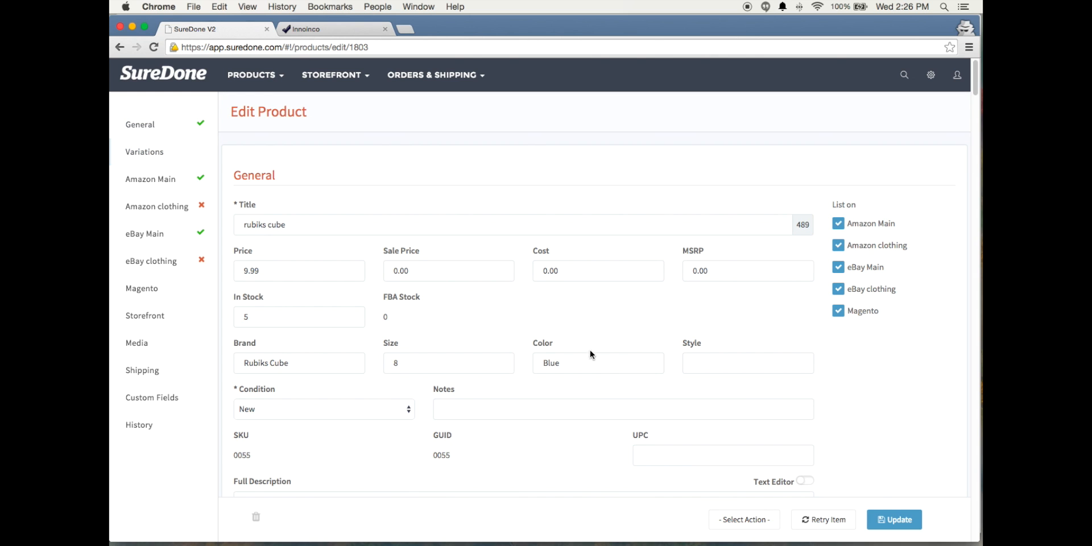
Edit variation 0055-3 inline in the parent's variations table, setting its stock to 3, and save the row
click(144, 152)
scroll(642, 322, down, 10)
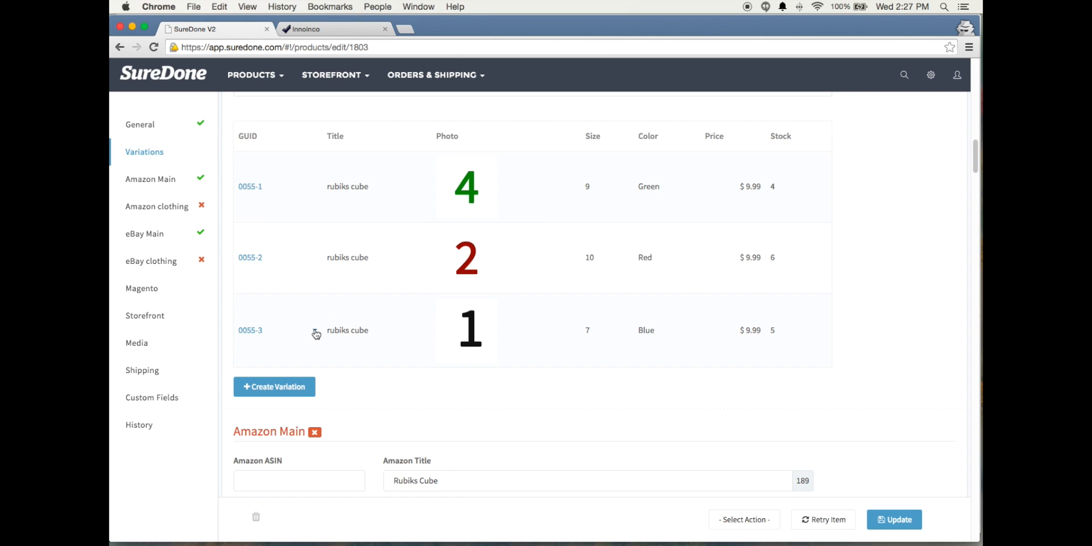
click(315, 331)
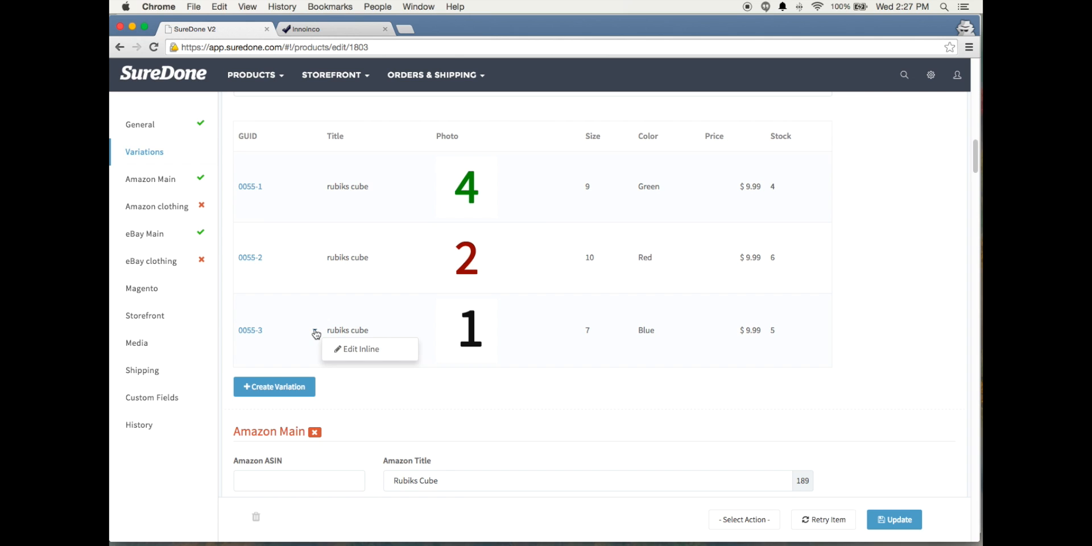
click(357, 355)
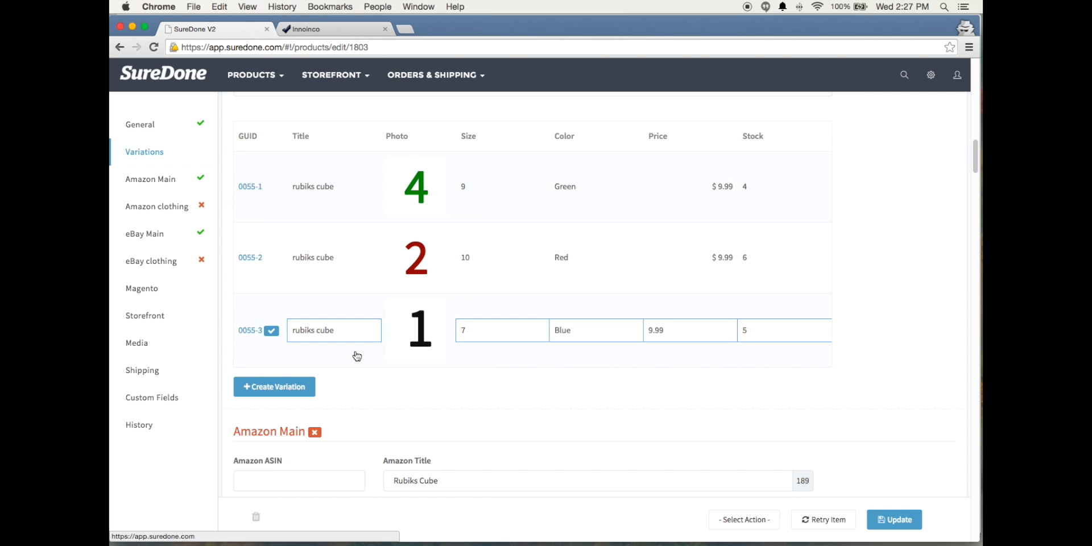
double_click(744, 330)
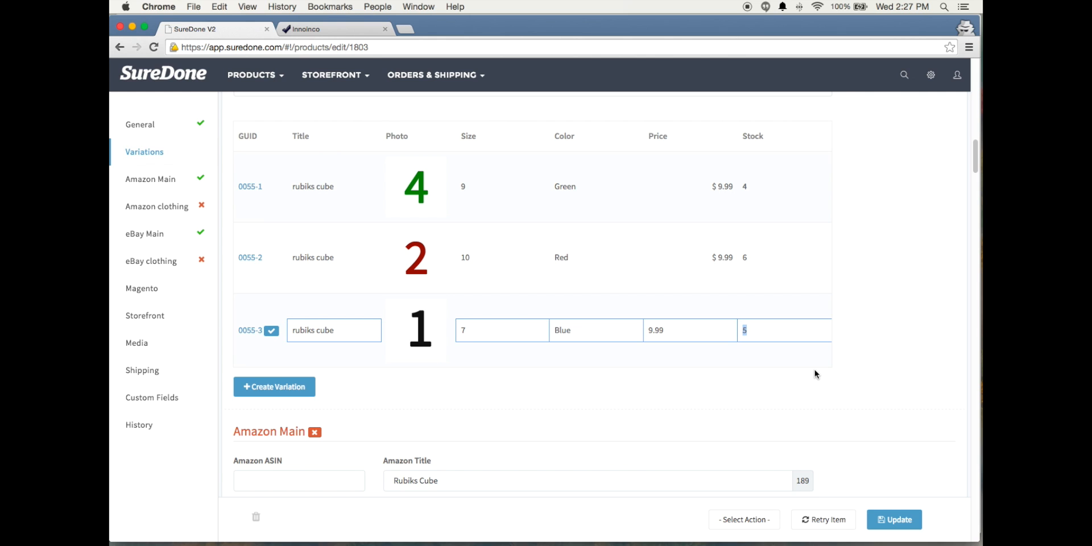
text(3)
click(272, 331)
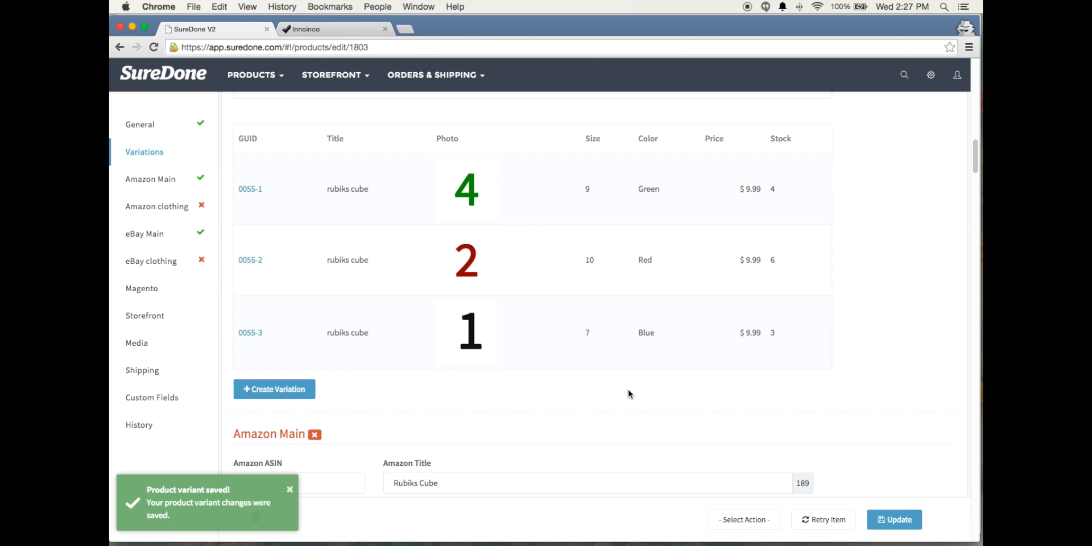
Return to the list of all products and search it for sku:0055
click(291, 493)
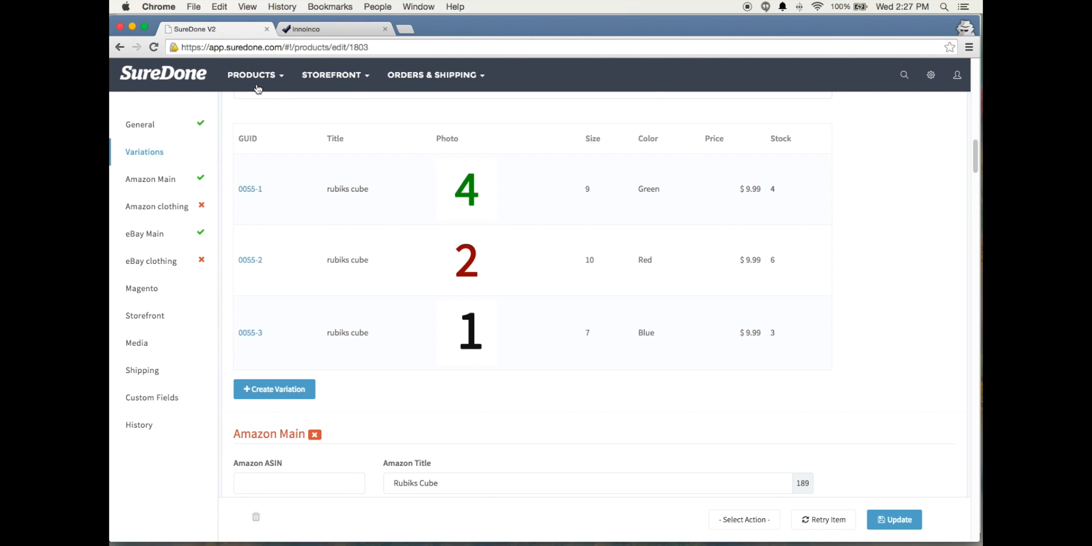
mouse_move(258, 89)
click(254, 125)
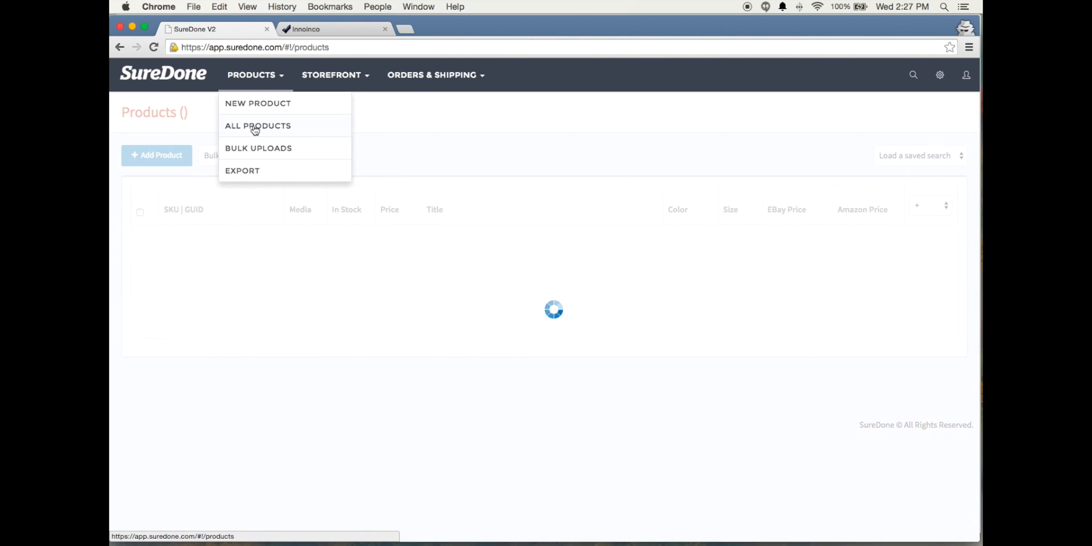
click(913, 77)
text(sku)
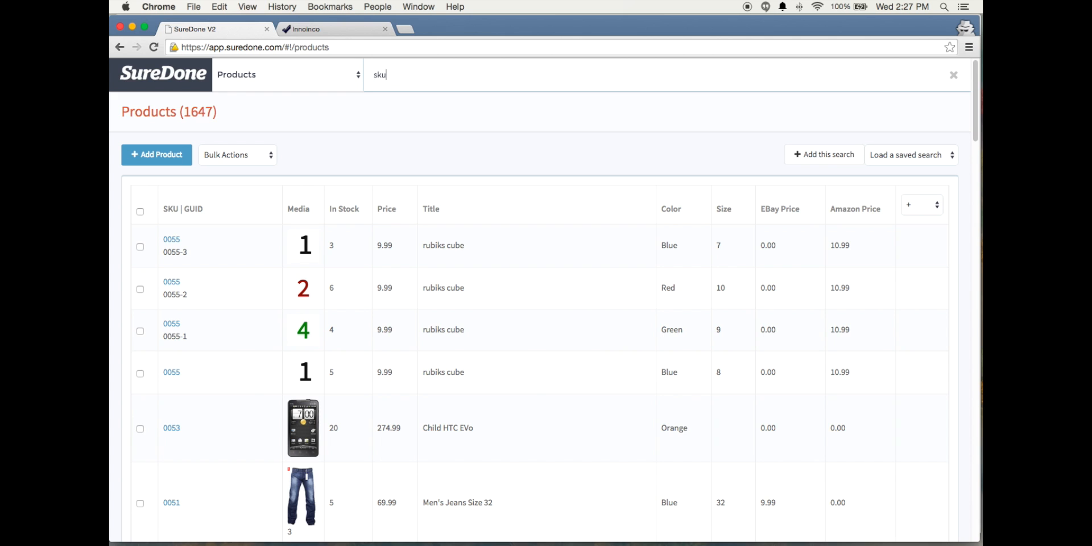
text(:0055)
key(Return)
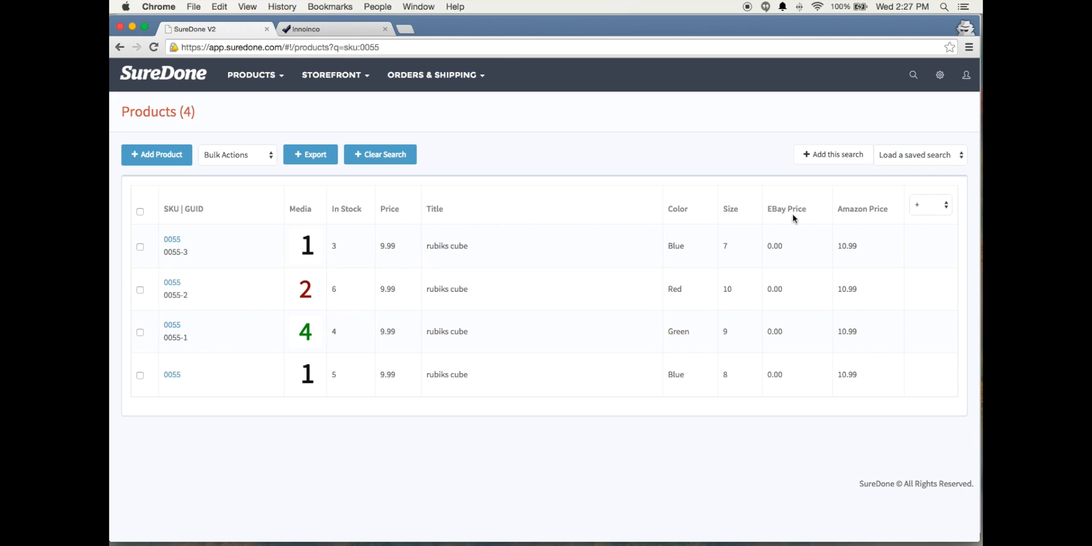
Select all the products found for SKU 0055 and open them for bulk editing
click(140, 212)
click(239, 155)
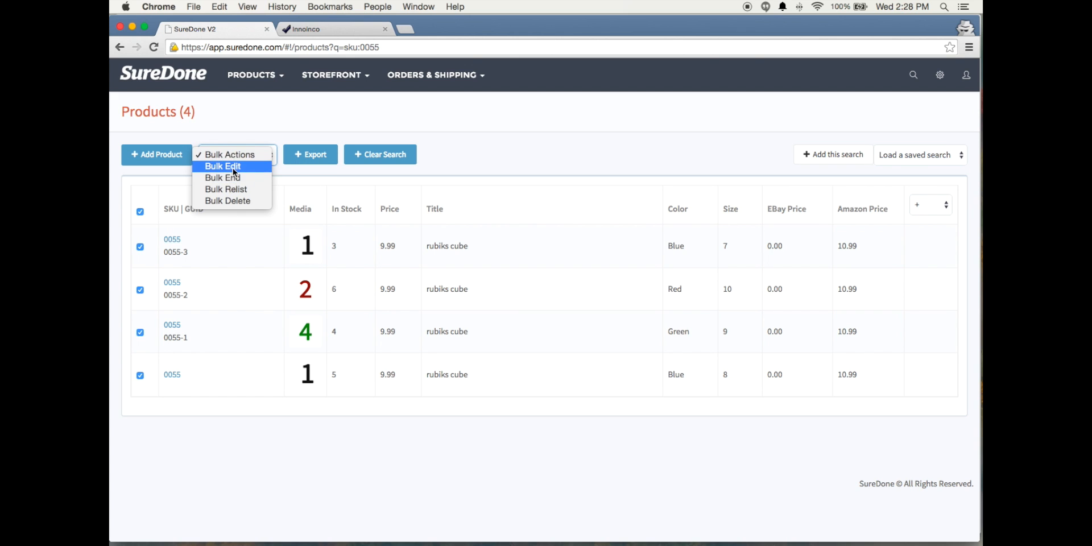
click(223, 166)
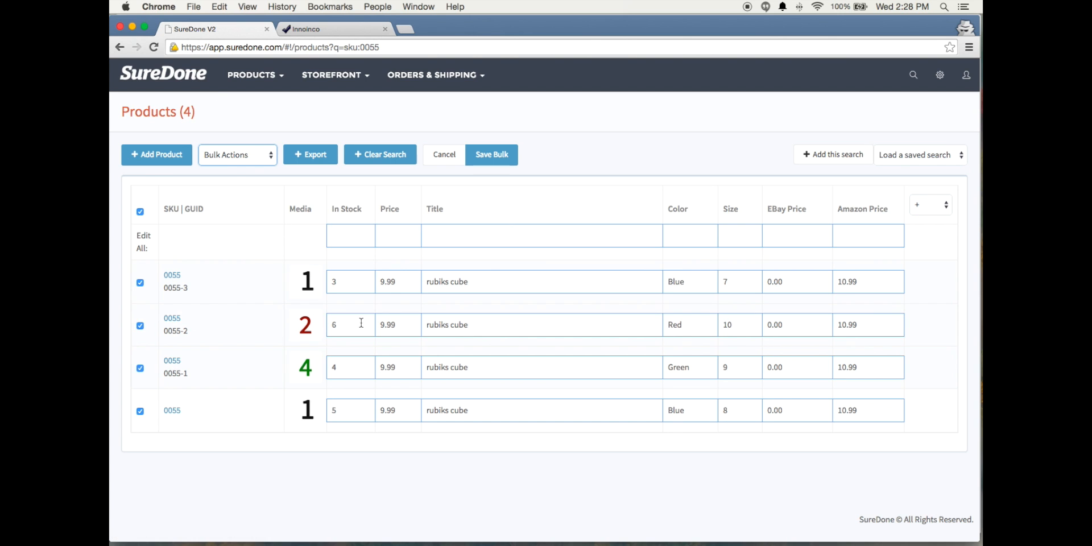
Deselect all the products in the bulk edit table and clear the SKU search
click(140, 209)
click(140, 212)
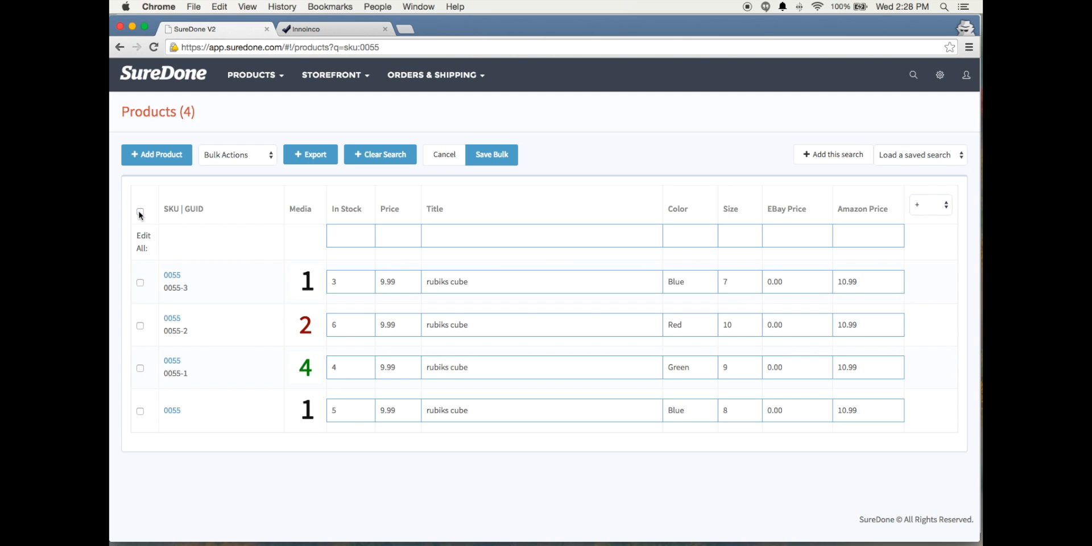
click(367, 160)
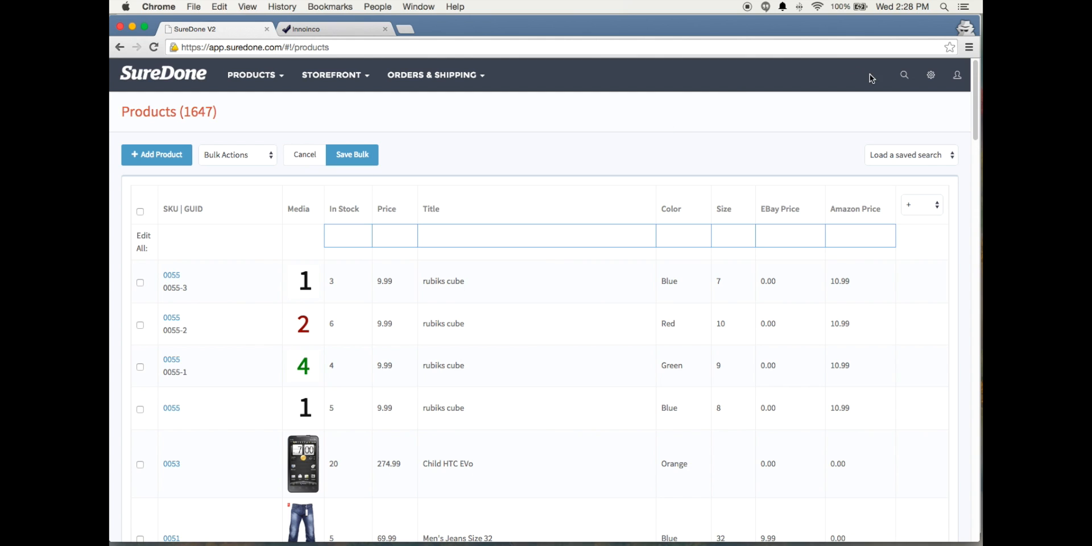
Add an eBay instance named ebayaccount in the channel settings, save, and look at the new instance's options
click(932, 81)
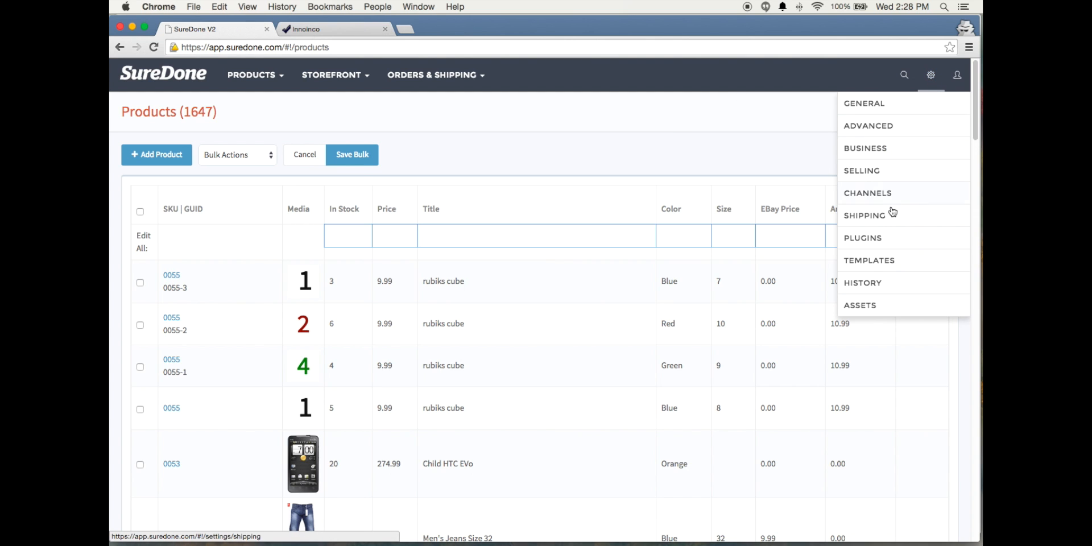
click(860, 194)
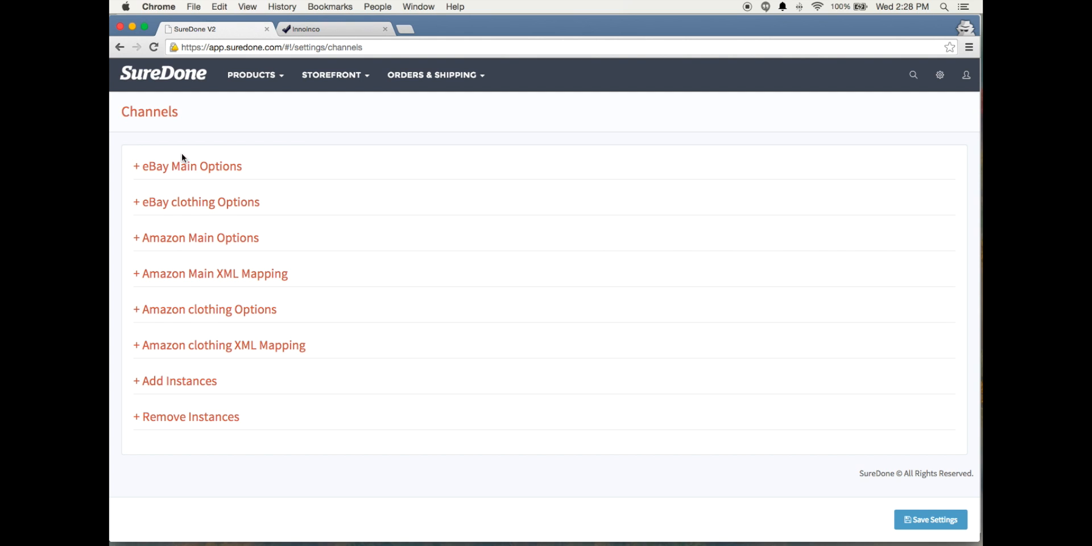
click(176, 385)
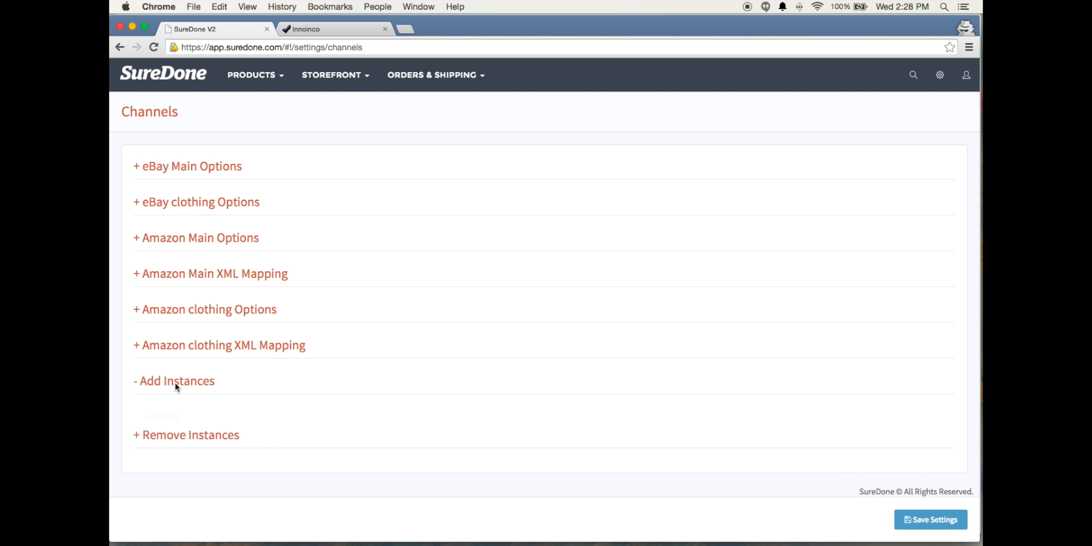
scroll(313, 369, down, 1)
click(296, 400)
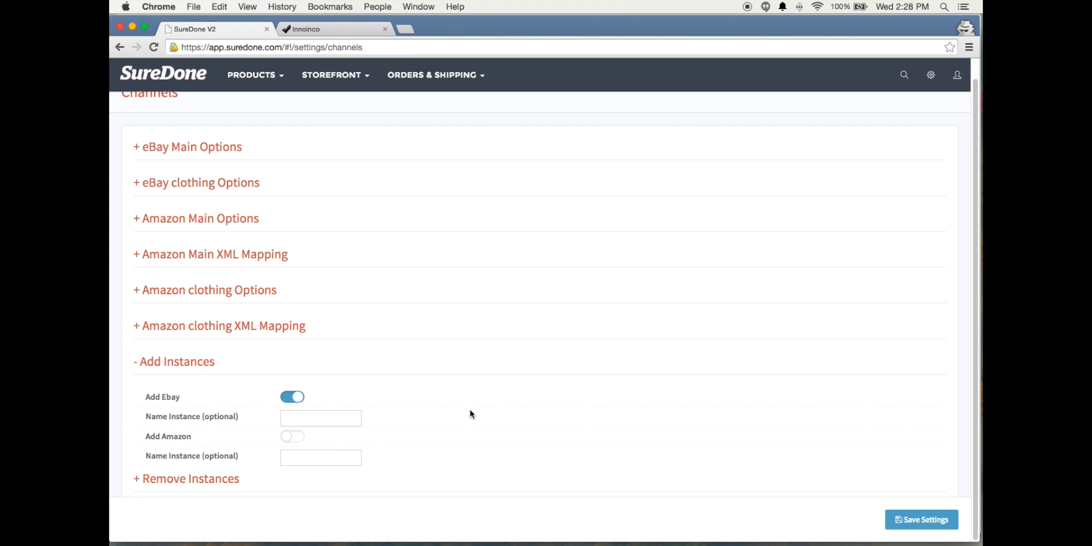
text(ebayaccount)
click(926, 524)
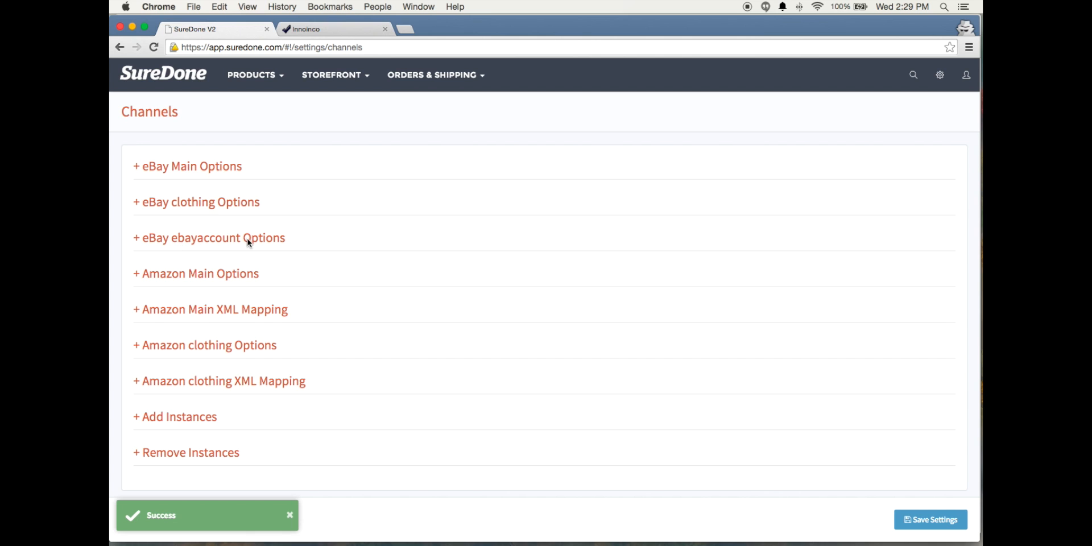
click(249, 242)
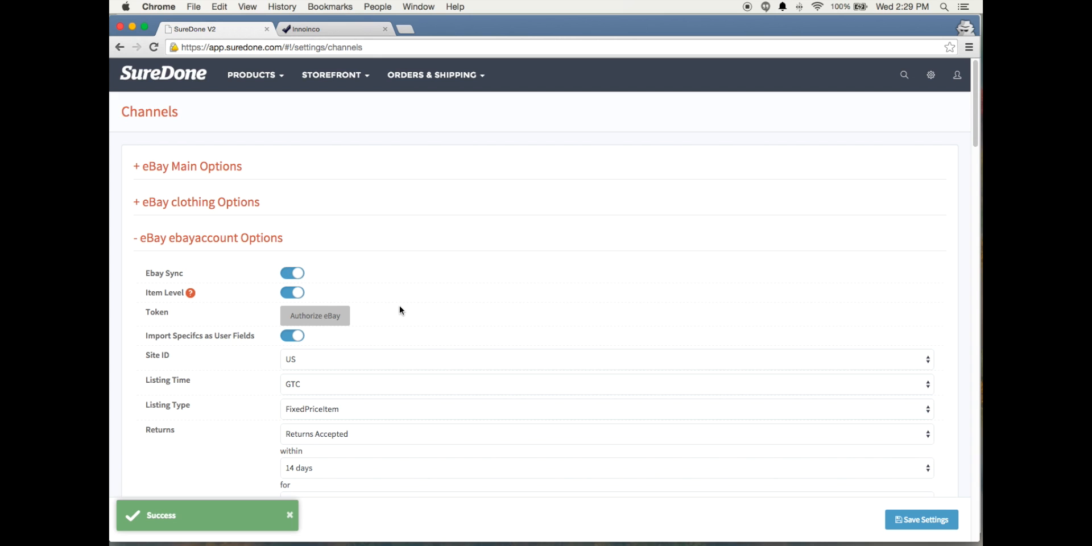
click(219, 235)
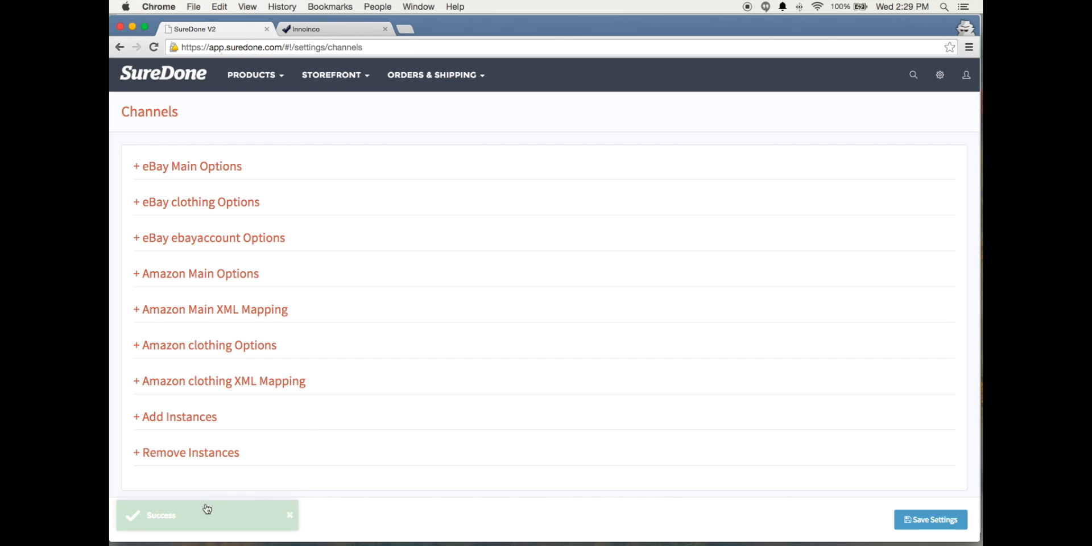
Remove the ebayaccount instance from the channel settings and save
click(203, 458)
scroll(330, 438, down, 1)
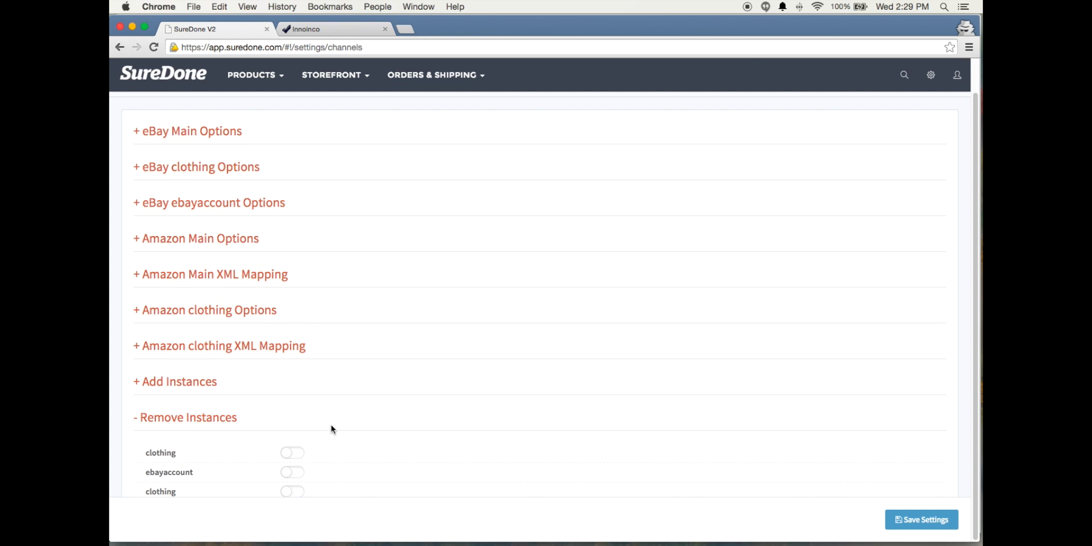
click(294, 474)
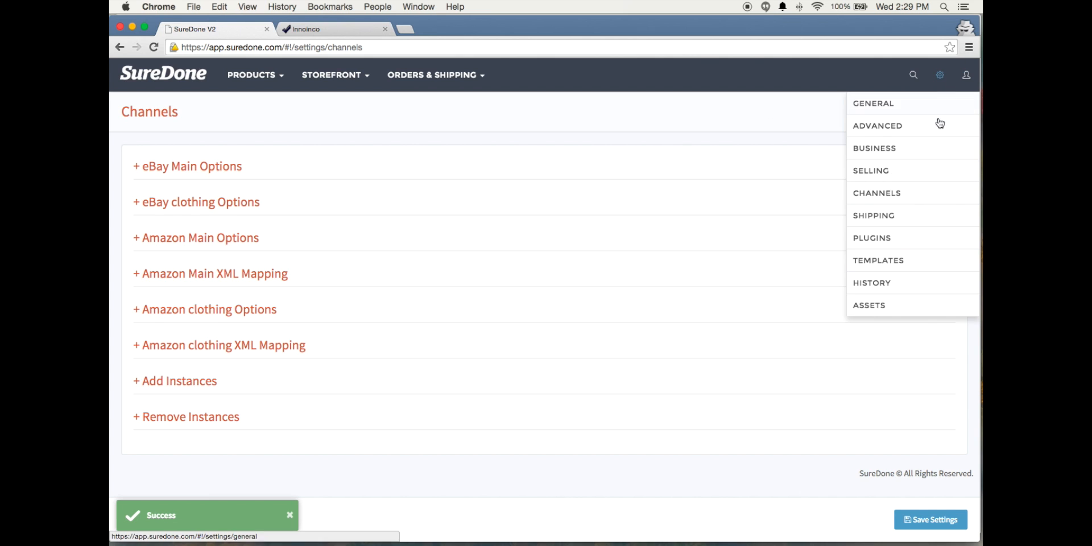
Examine the available plugins and the Etsy store plugin settings, and return to the list of all products
mouse_move(943, 80)
click(883, 239)
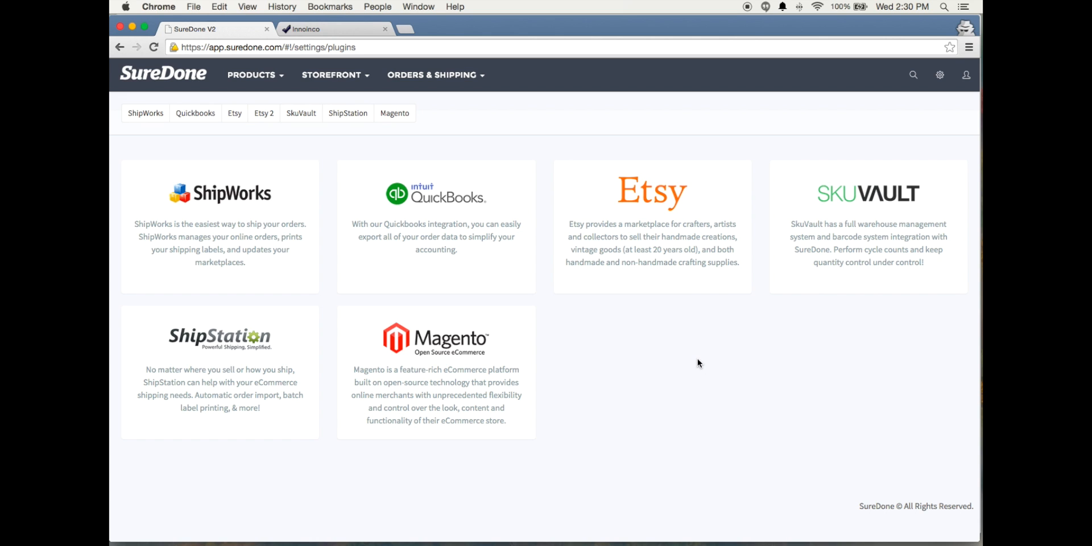
click(940, 74)
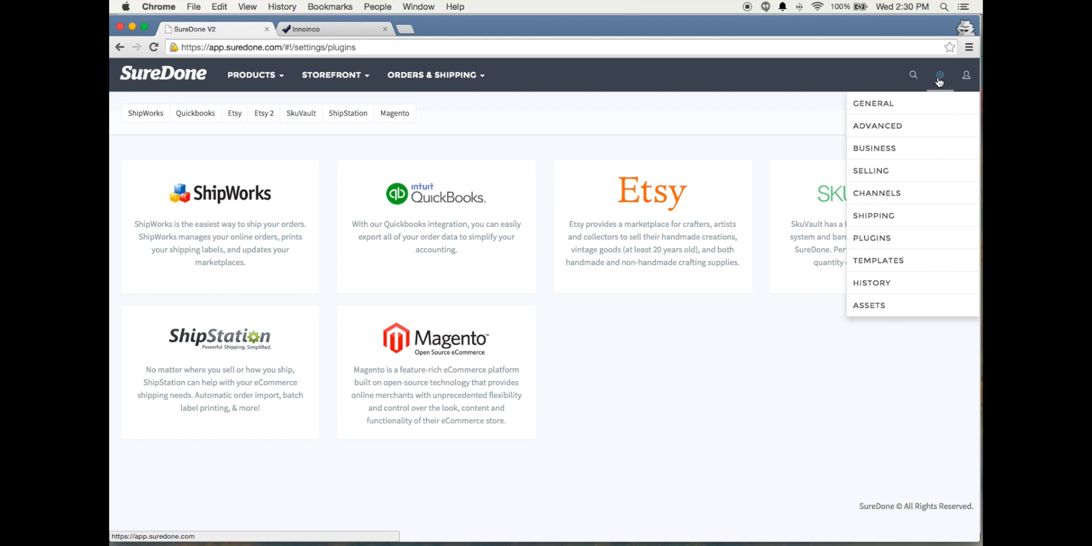
click(871, 238)
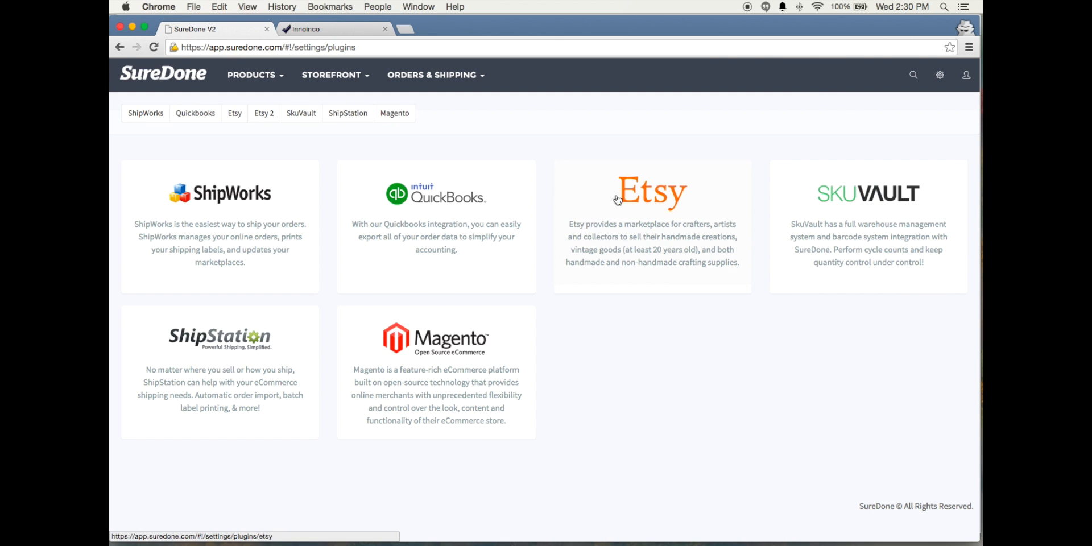
click(665, 189)
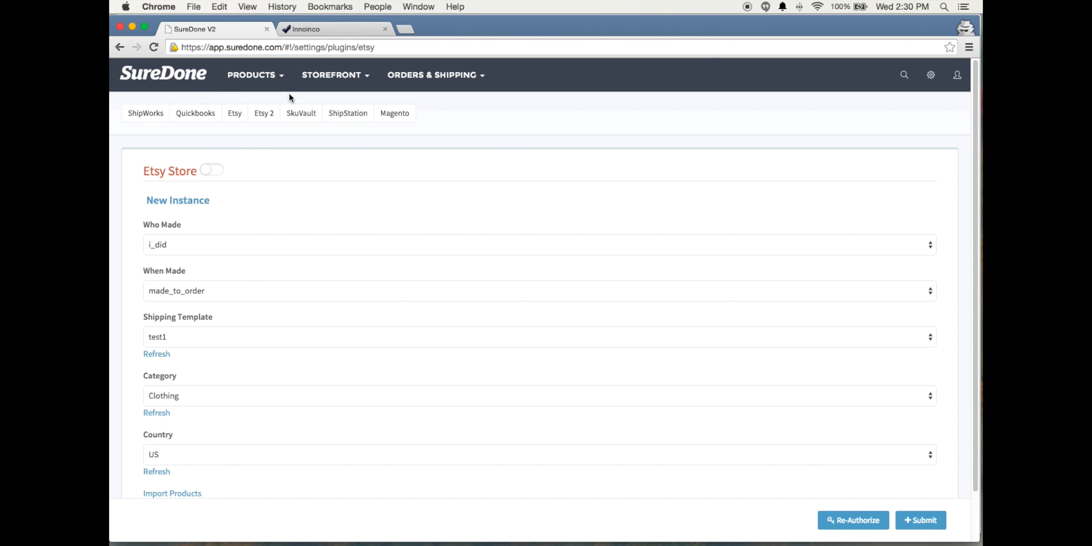
click(255, 74)
click(267, 125)
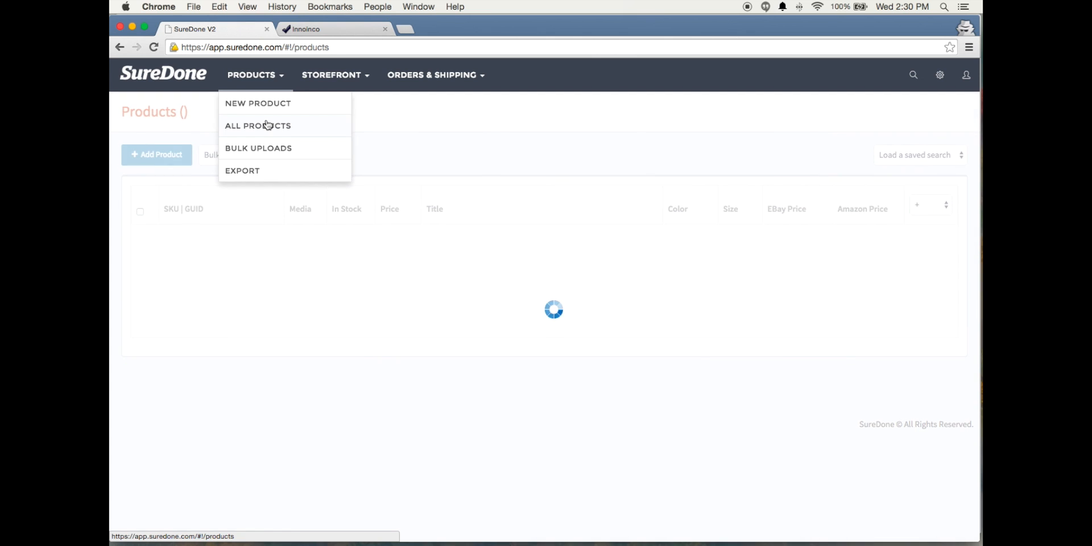